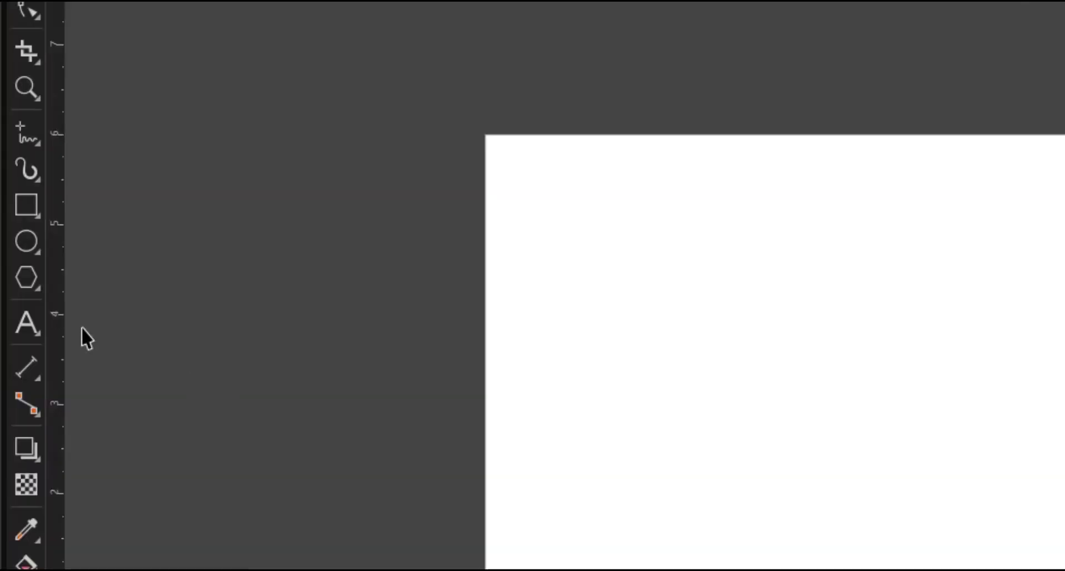
Add the artistic text "TEXT SPACING" near the middle of the page
{"action": "left_click", "coordinate": [15, 275]}
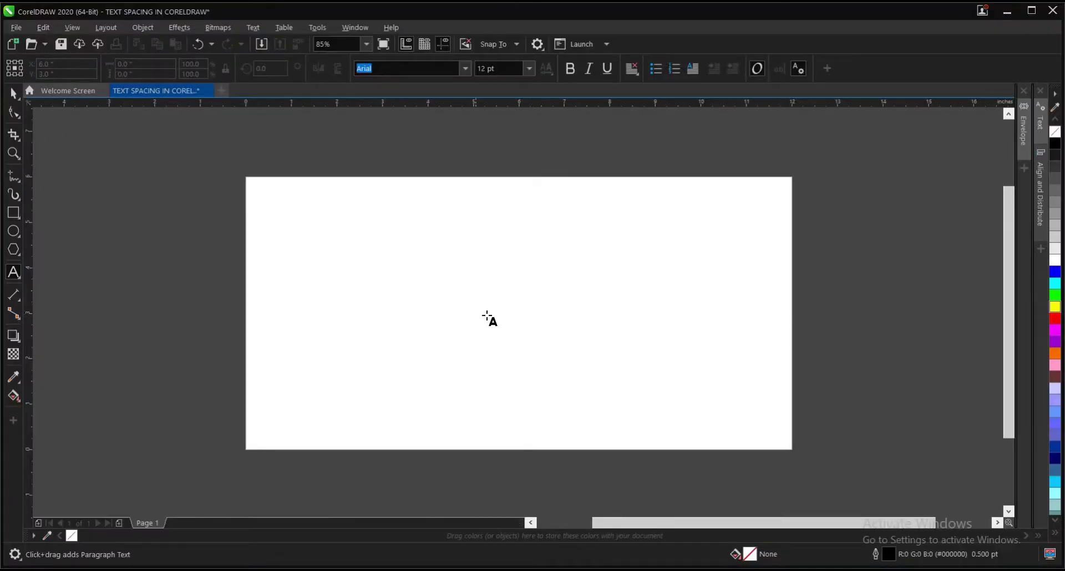
{"action": "left_click", "coordinate": [469, 308]}
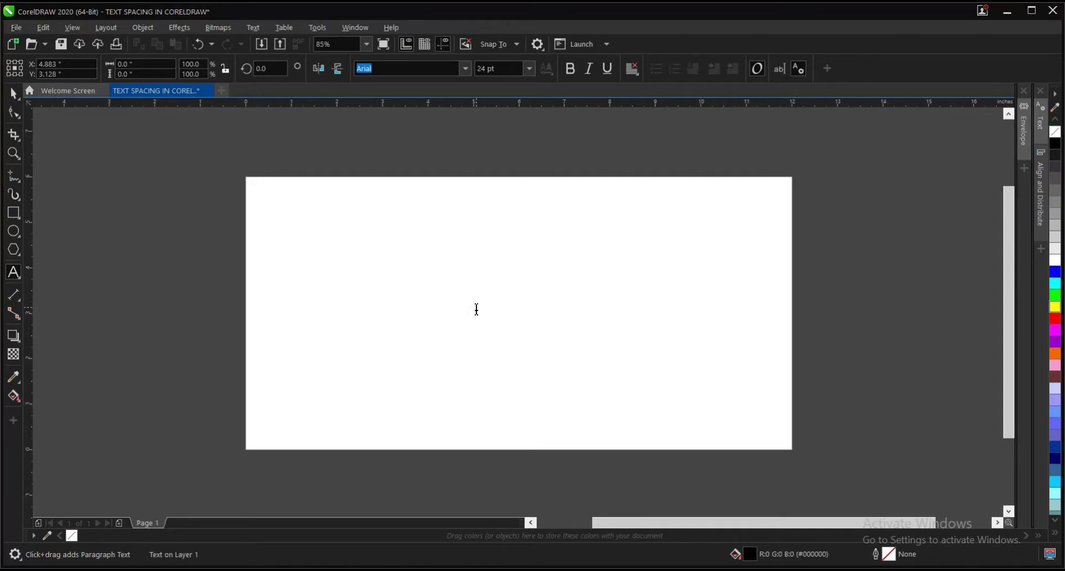
{"action": "type", "text": "TEX"}
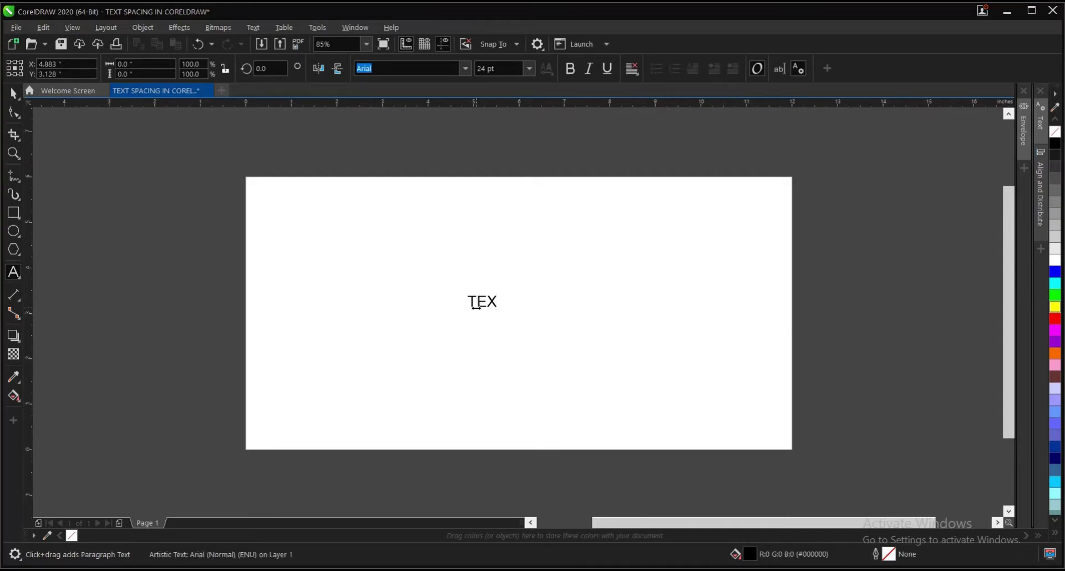
{"action": "type", "text": "T SPACING"}
{"action": "key", "text": "Escape"}
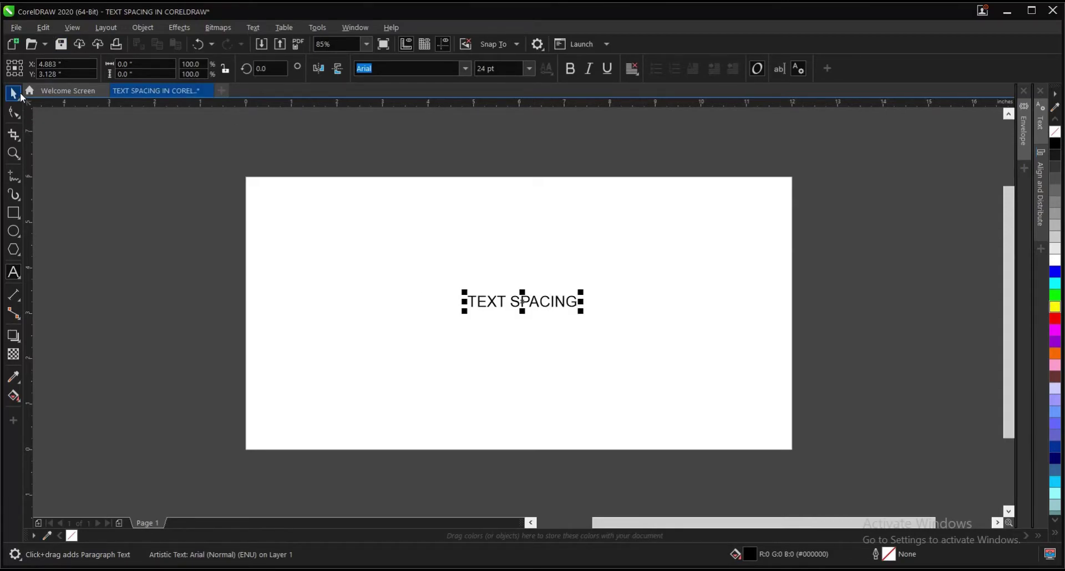
Set the "TEXT SPACING" text in Montserrat Bold and scale it up to about 52.6 pt
{"action": "key", "text": "F10"}
{"action": "left_click", "coordinate": [492, 105]}
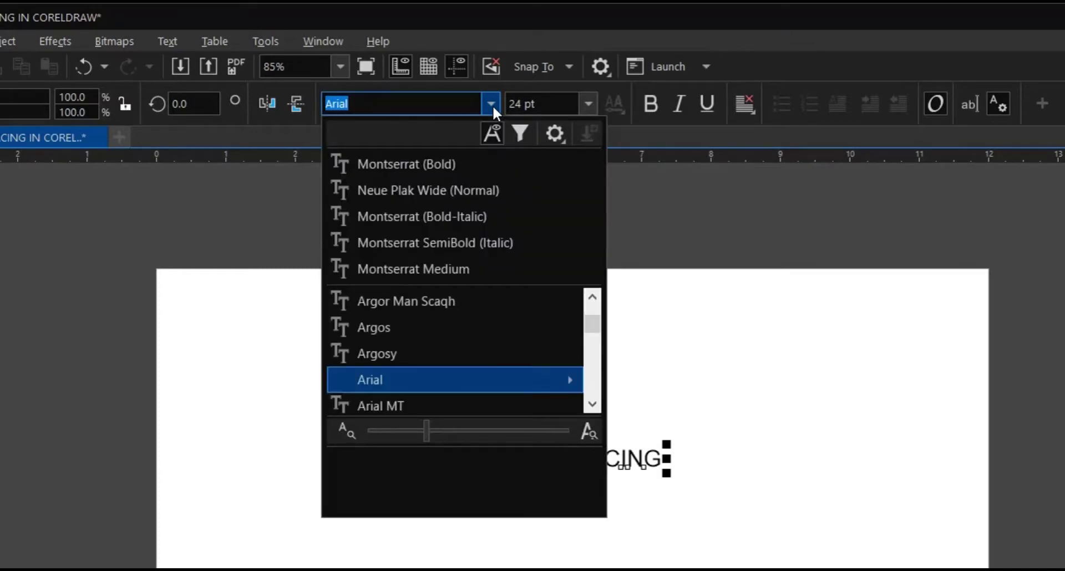
{"action": "left_click", "coordinate": [438, 166]}
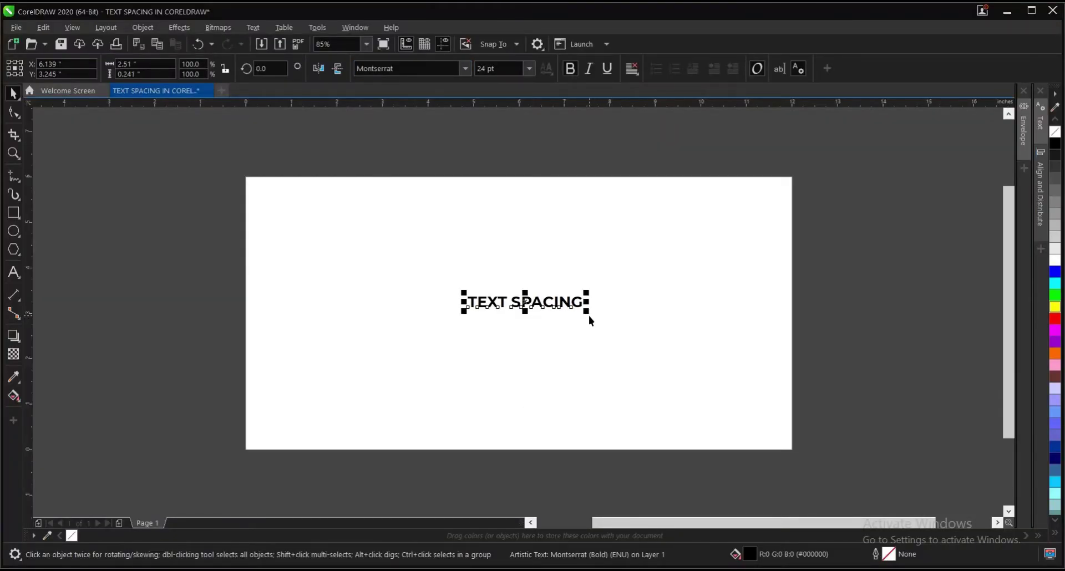
{"action": "left_click_drag", "start_coordinate": [587, 311], "coordinate": [657, 384]}
{"action": "scroll", "coordinate": [591, 325], "scroll_direction": "up", "scroll_amount": 3}
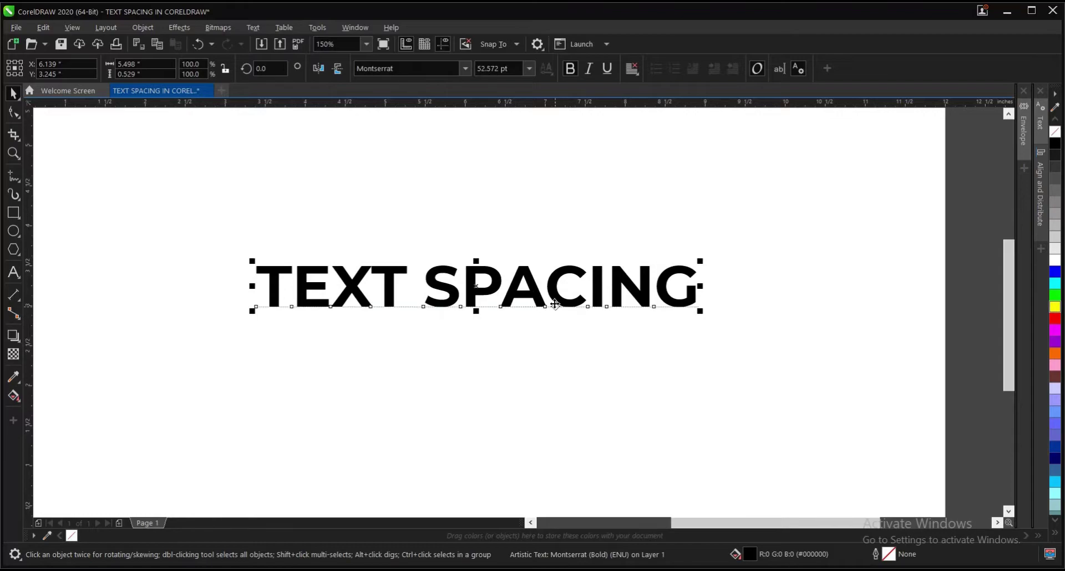
Widen the letter spacing of "TEXT SPACING" with the Shape tool until the last letter passes the page's right edge
{"action": "key", "text": "F10"}
{"action": "left_click_drag", "start_coordinate": [250, 245], "coordinate": [764, 318]}
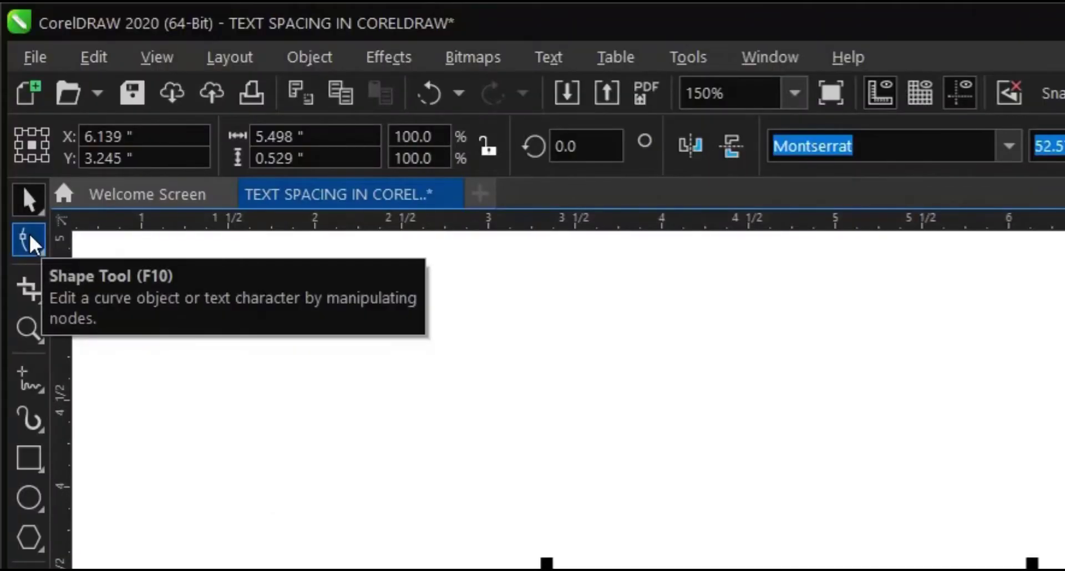
{"action": "left_click", "coordinate": [29, 234]}
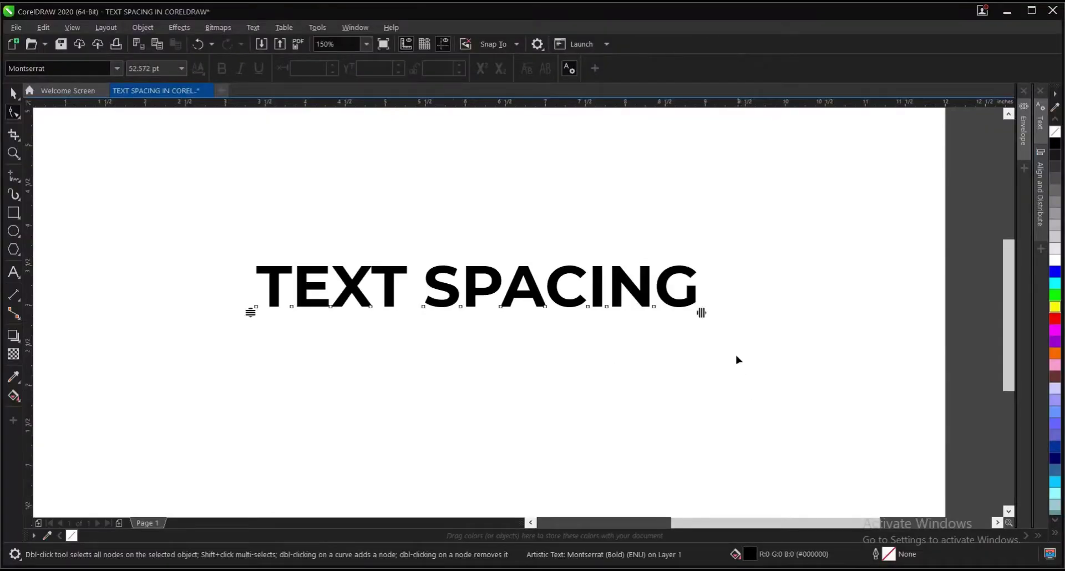
{"action": "scroll", "coordinate": [708, 326], "scroll_direction": "up", "scroll_amount": 2}
{"action": "scroll", "coordinate": [709, 325], "scroll_direction": "up", "scroll_amount": 3}
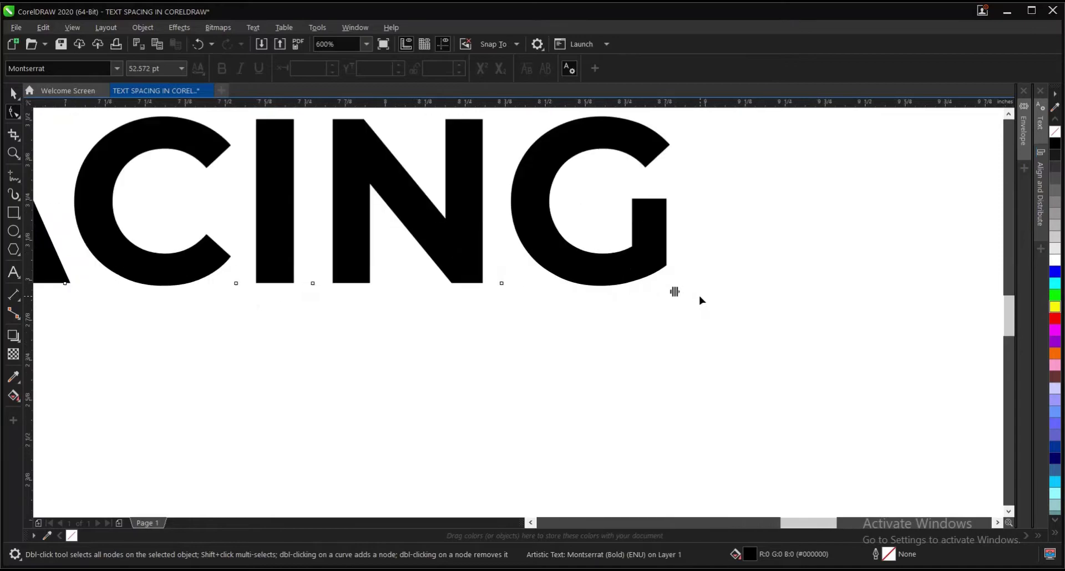
{"action": "scroll", "coordinate": [707, 298], "scroll_direction": "down", "scroll_amount": 3}
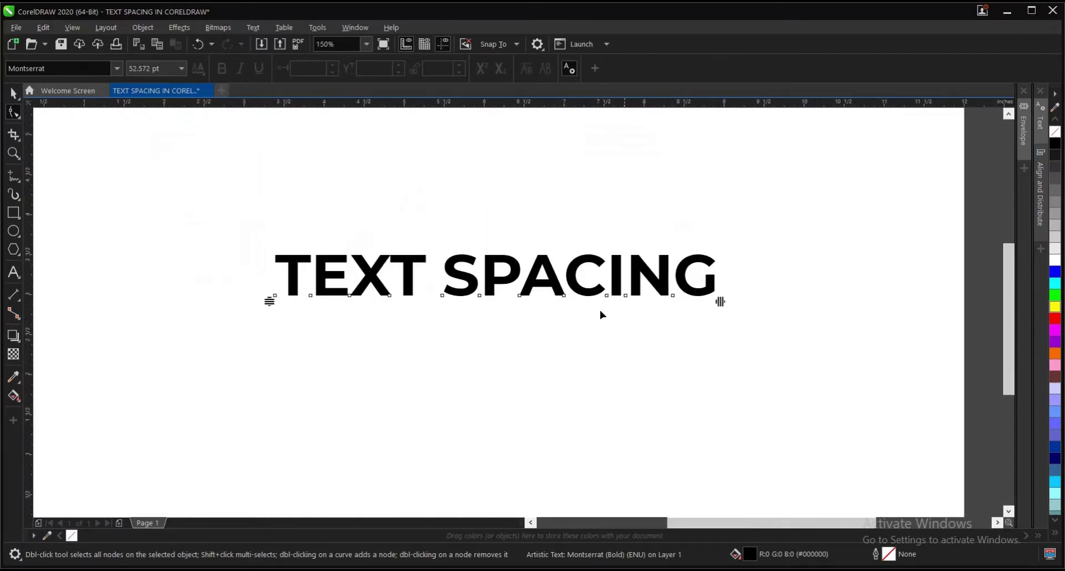
{"action": "scroll", "coordinate": [326, 306], "scroll_direction": "up", "scroll_amount": 1}
{"action": "scroll", "coordinate": [290, 300], "scroll_direction": "down", "scroll_amount": 3}
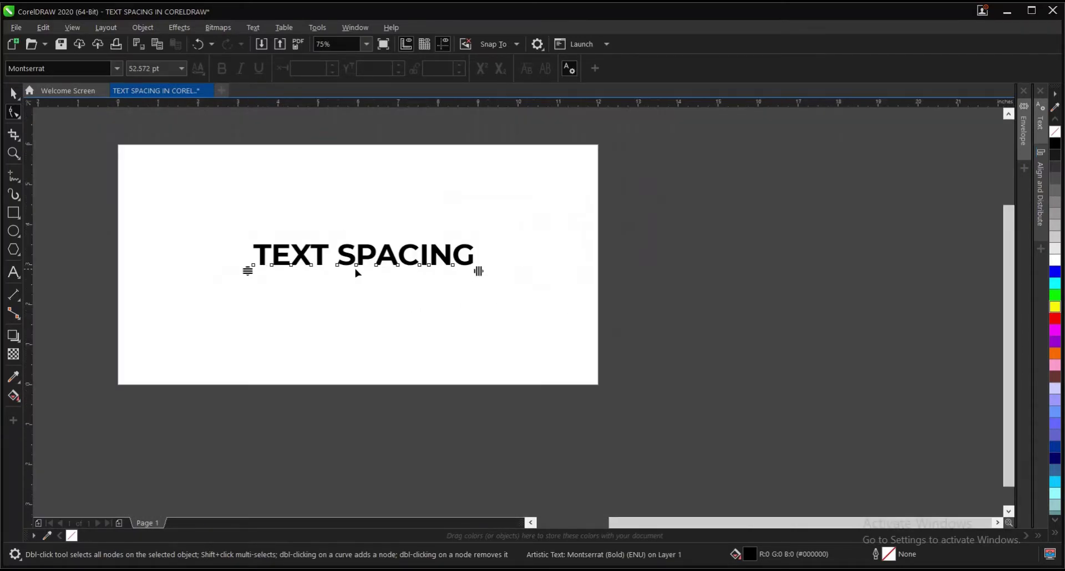
{"action": "scroll", "coordinate": [414, 264], "scroll_direction": "up", "scroll_amount": 2}
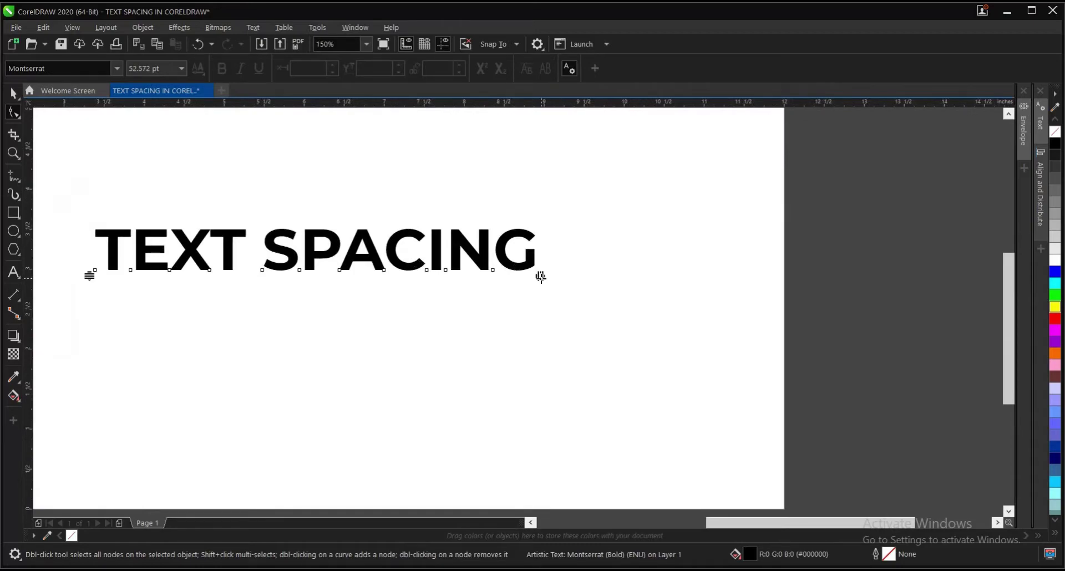
{"action": "left_click_drag", "start_coordinate": [541, 276], "coordinate": [856, 292]}
{"action": "scroll", "coordinate": [608, 292], "scroll_direction": "down", "scroll_amount": 2}
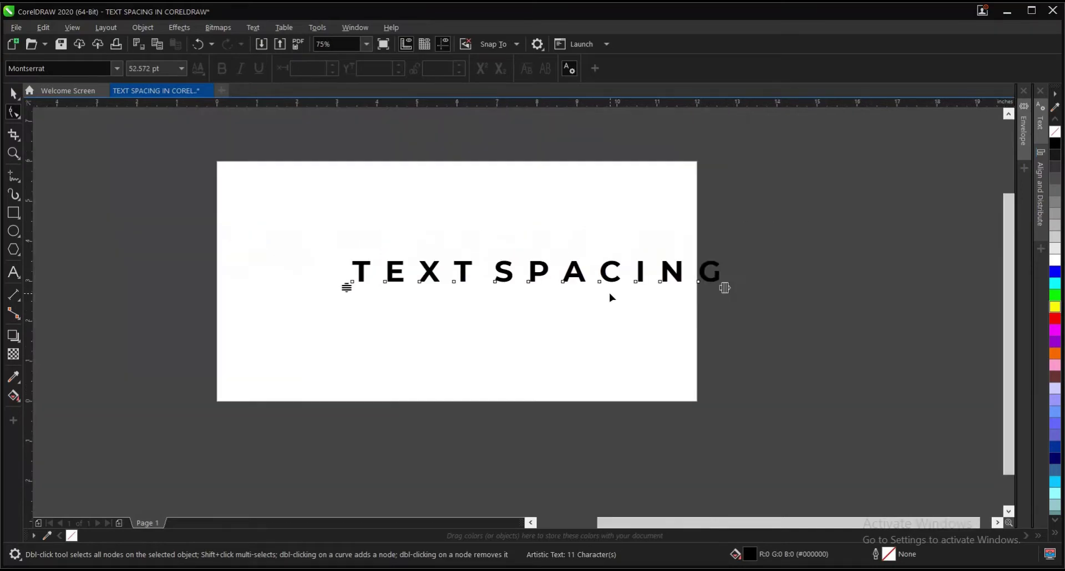
Spread the letters of "TEXT SPACING" even further apart, well beyond the page's right edge
{"action": "scroll", "coordinate": [725, 289], "scroll_direction": "up", "scroll_amount": 2}
{"action": "left_click_drag", "start_coordinate": [724, 291], "coordinate": [905, 278]}
{"action": "scroll", "coordinate": [754, 290], "scroll_direction": "down", "scroll_amount": 2}
{"action": "scroll", "coordinate": [905, 279], "scroll_direction": "down", "scroll_amount": 4}
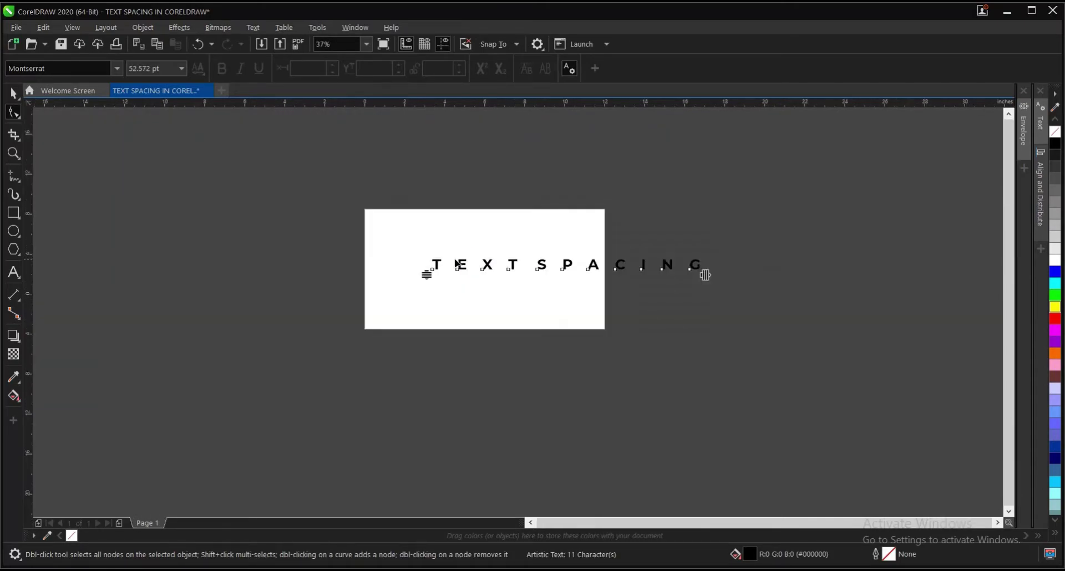
{"action": "left_click_drag", "start_coordinate": [583, 270], "coordinate": [630, 268]}
{"action": "scroll", "coordinate": [531, 261], "scroll_direction": "up", "scroll_amount": 4}
{"action": "scroll", "coordinate": [380, 269], "scroll_direction": "down", "scroll_amount": 2}
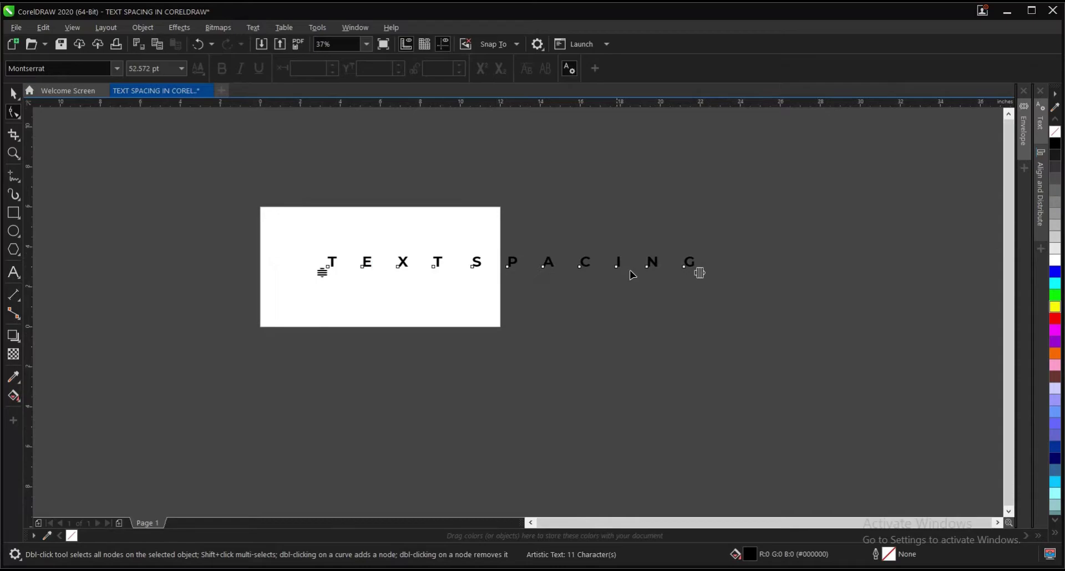
Reduce the letter spacing of "TEXT SPACING" so the text fits on the page at about 7.5 inches wide
{"action": "left_click_drag", "start_coordinate": [700, 273], "coordinate": [427, 273]}
{"action": "scroll", "coordinate": [427, 273], "scroll_direction": "up", "scroll_amount": 4}
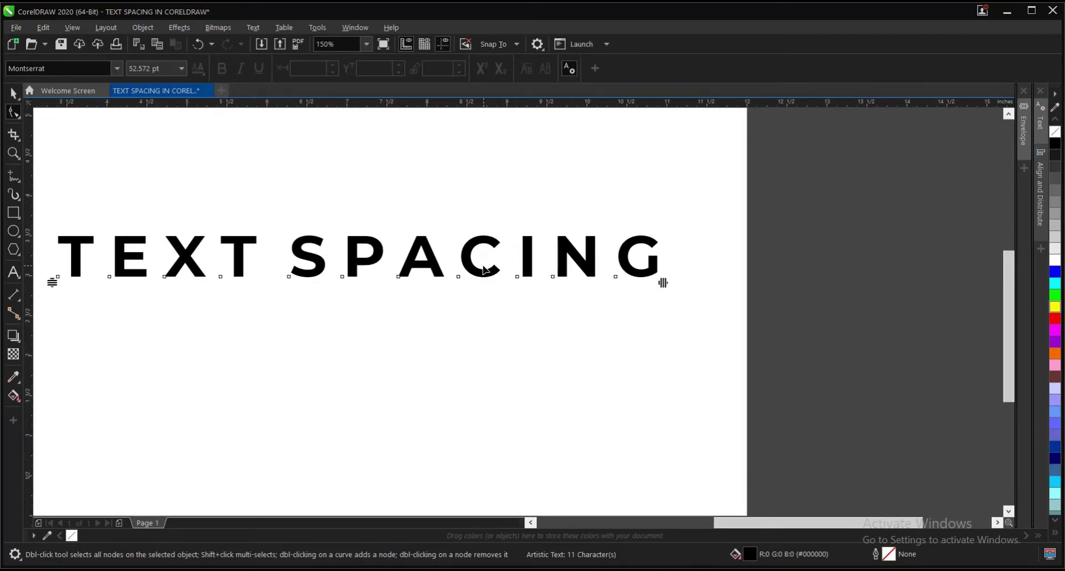
{"action": "scroll", "coordinate": [558, 258], "scroll_direction": "down", "scroll_amount": 2}
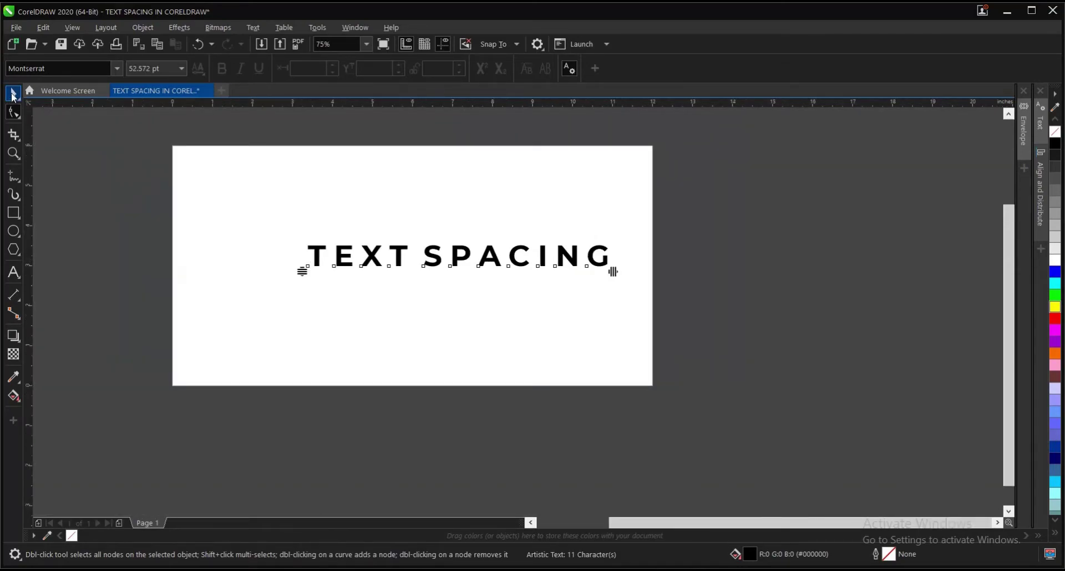
Center "TEXT SPACING" on the page and move it straight up into the page's upper part as a heading
{"action": "left_click", "coordinate": [12, 96]}
{"action": "key", "text": "p"}
{"action": "scroll", "coordinate": [437, 272], "scroll_direction": "up", "scroll_amount": 2}
{"action": "scroll", "coordinate": [441, 293], "scroll_direction": "down", "scroll_amount": 2}
{"action": "left_click", "coordinate": [440, 293]}
{"action": "left_click", "coordinate": [426, 268]}
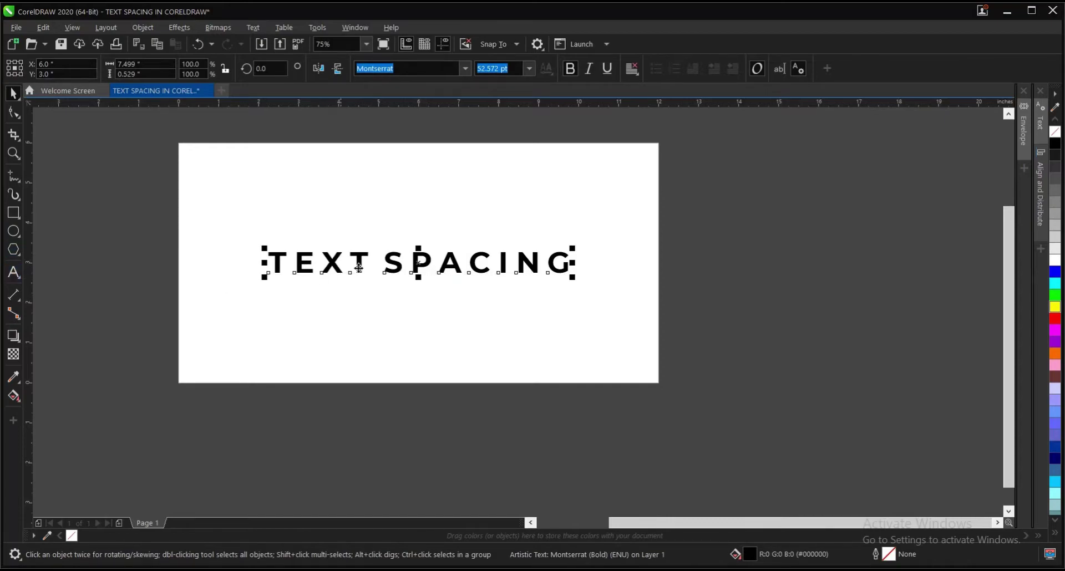
{"action": "left_click_drag", "start_coordinate": [422, 262], "coordinate": [416, 201]}
{"action": "left_click", "coordinate": [129, 252]}
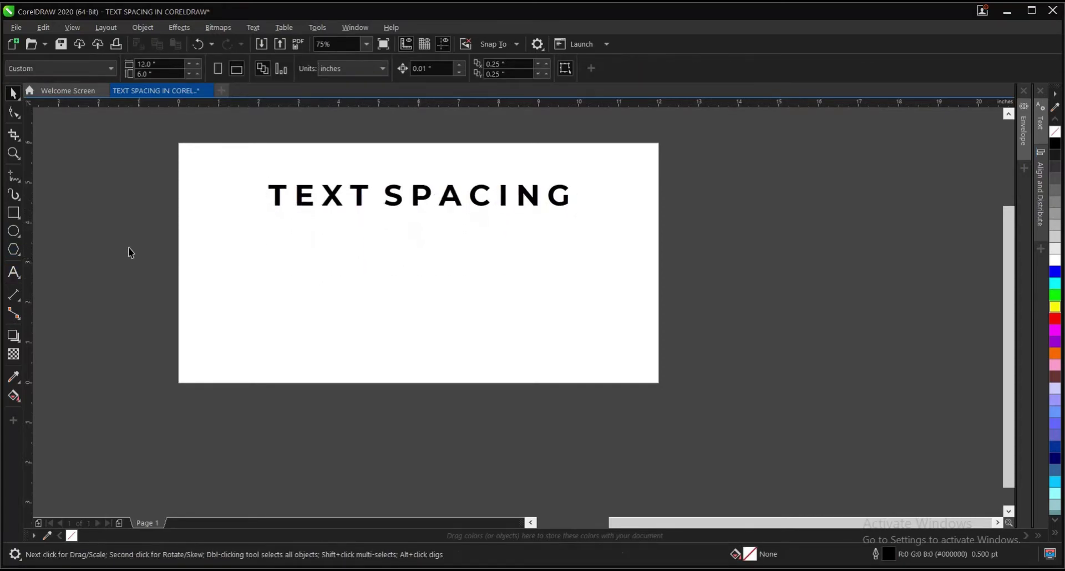
Add a second artistic text line reading "SPACE TEXT BETWEEN WORDS" below the heading
{"action": "left_click", "coordinate": [13, 271]}
{"action": "left_click", "coordinate": [306, 252]}
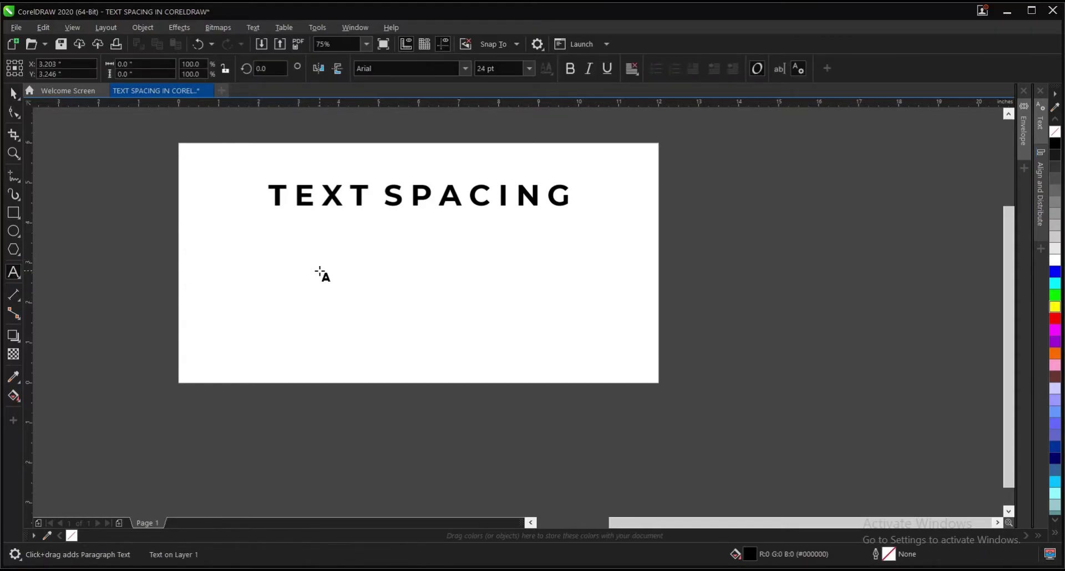
{"action": "type", "text": "SPA"}
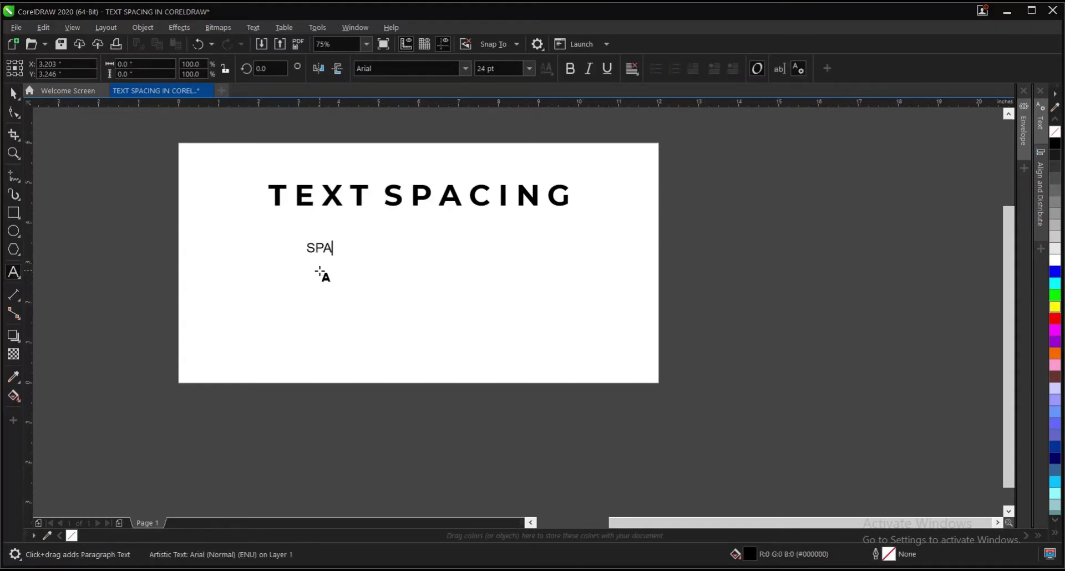
{"action": "type", "text": "CE TEXT WITHIN"}
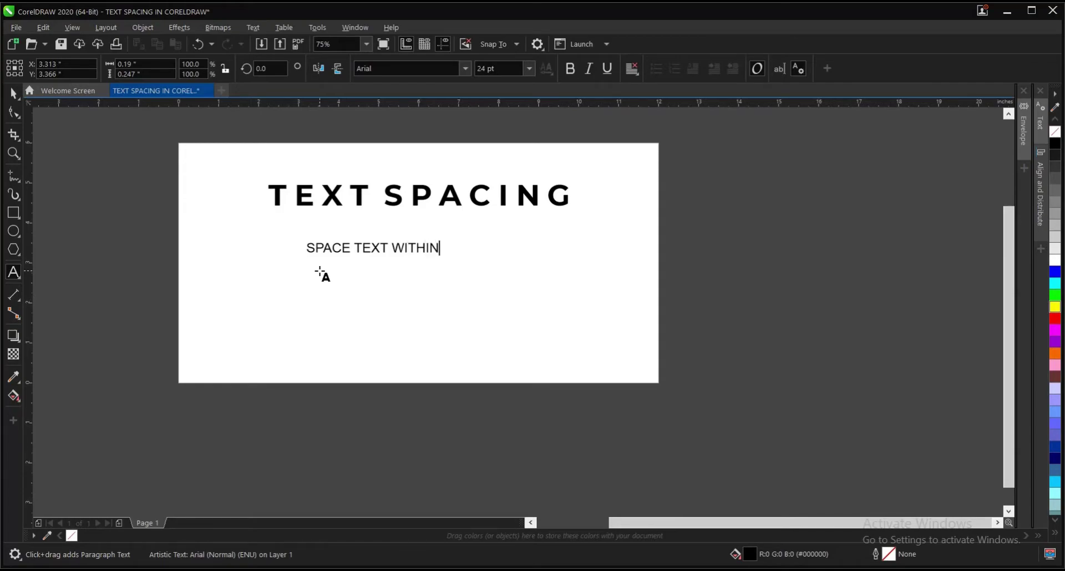
{"action": "key", "text": "BackSpace"}
{"action": "key", "text": "BackSpace"}
{"action": "key", "text": "BackSpace"}
{"action": "key", "text": "BackSpace"}
{"action": "key", "text": "BackSpace"}
{"action": "key", "text": "BackSpace"}
{"action": "type", "text": "BETWEEN WORDS"}
{"action": "left_click", "coordinate": [13, 134]}
{"action": "left_click", "coordinate": [13, 94]}
Set the "SPACE TEXT BETWEEN WORDS" line in Montserrat Bold
{"action": "scroll", "coordinate": [377, 239], "scroll_direction": "up", "scroll_amount": 2}
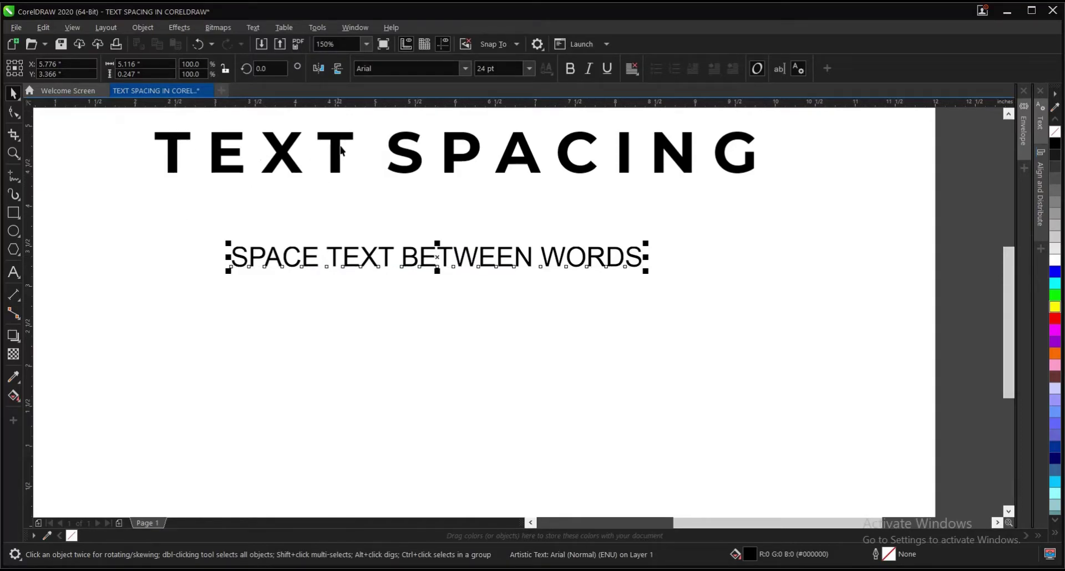
{"action": "left_click", "coordinate": [465, 68]}
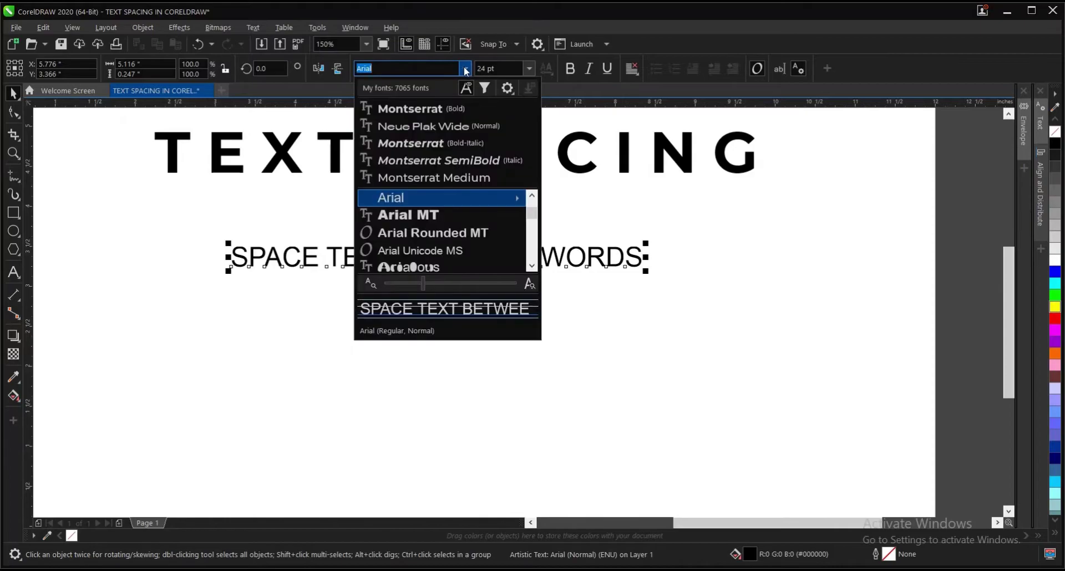
{"action": "left_click", "coordinate": [449, 108]}
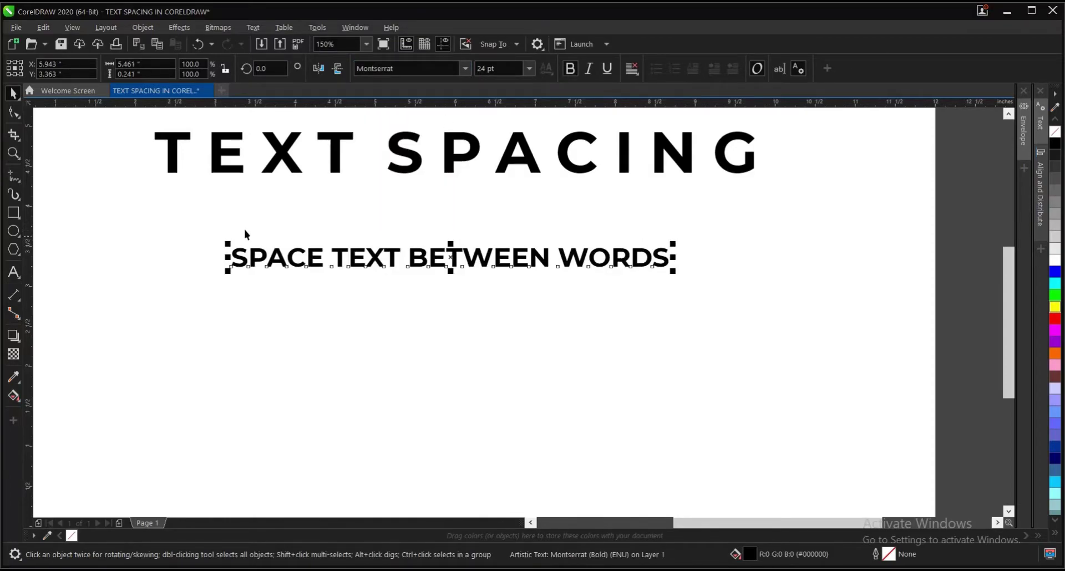
Widen only the gaps between the words of the second line with the Shape tool, nearly to the page's right edge
{"action": "left_click_drag", "start_coordinate": [183, 225], "coordinate": [728, 327]}
{"action": "left_click", "coordinate": [473, 295]}
{"action": "left_click", "coordinate": [467, 262]}
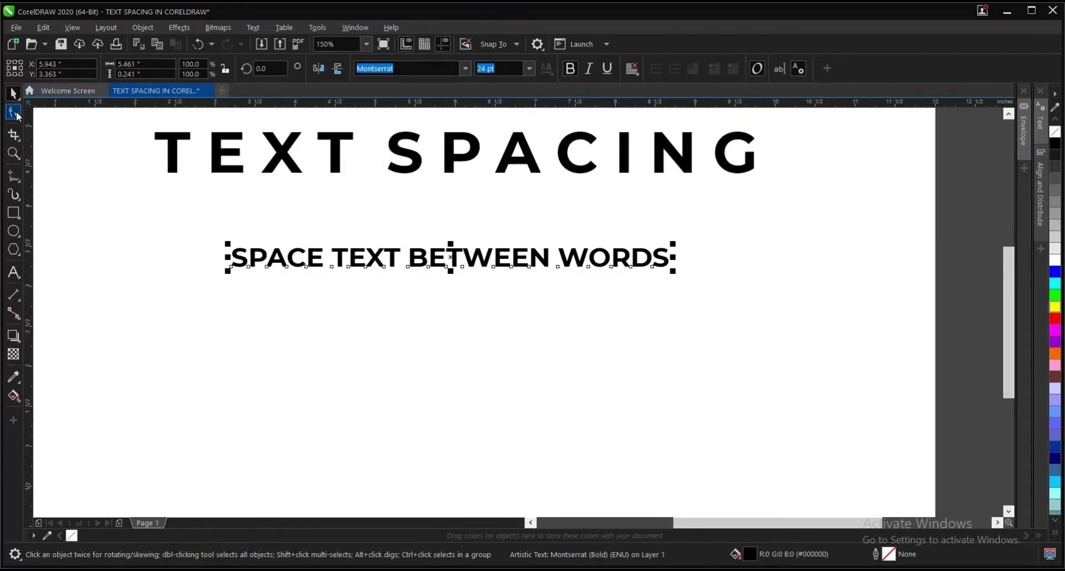
{"action": "left_click", "coordinate": [14, 113]}
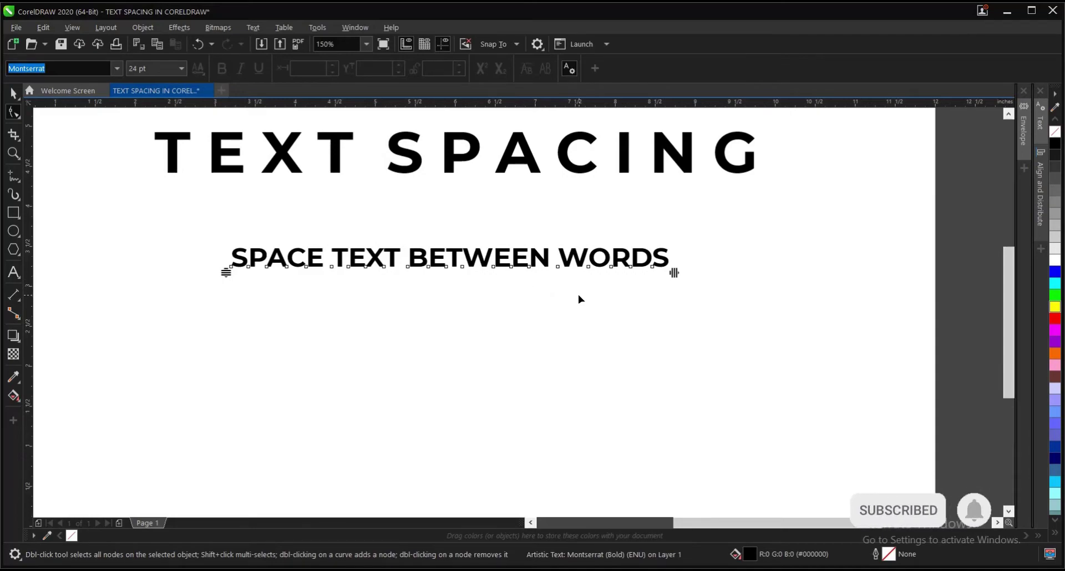
{"action": "left_click_drag", "start_coordinate": [673, 272], "coordinate": [848, 262]}
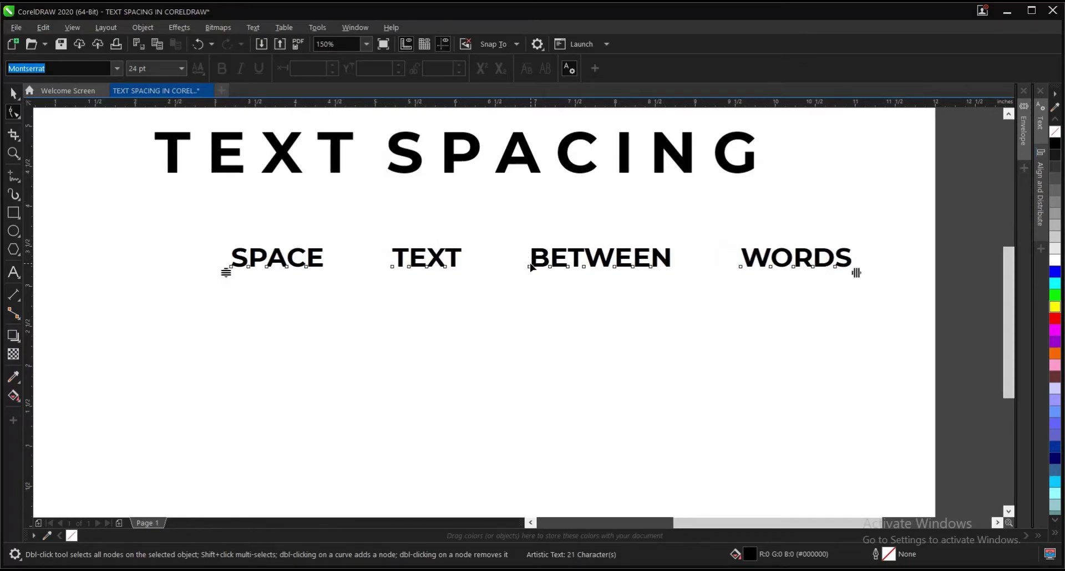
{"action": "scroll", "coordinate": [531, 266], "scroll_direction": "down", "scroll_amount": 1}
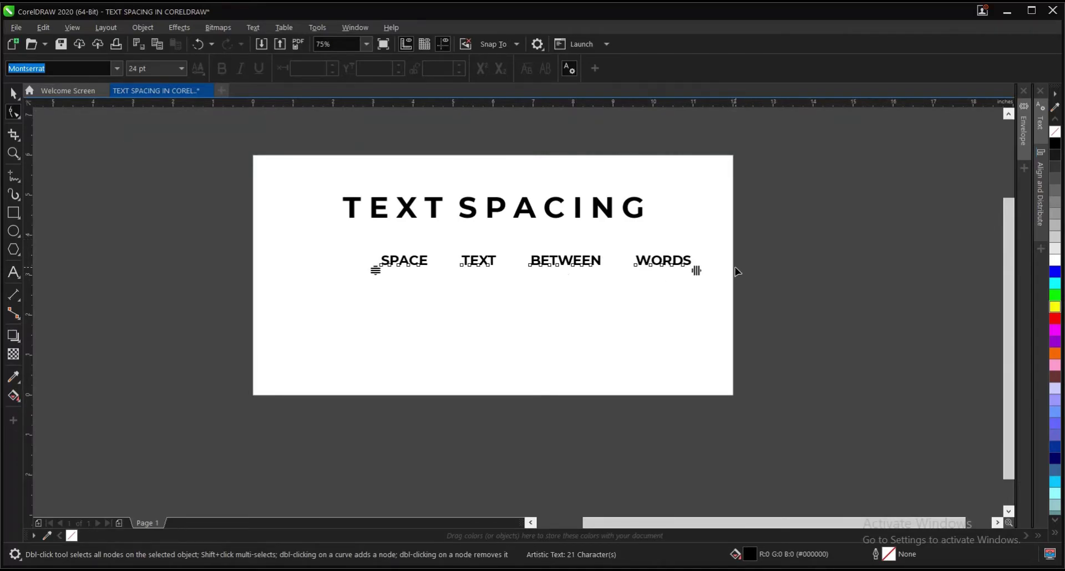
Undo the last word-spacing change and widen the gaps between words more moderately, making the second line about 7 inches wide
{"action": "key", "text": "ctrl+z"}
{"action": "scroll", "coordinate": [625, 274], "scroll_direction": "up", "scroll_amount": 1}
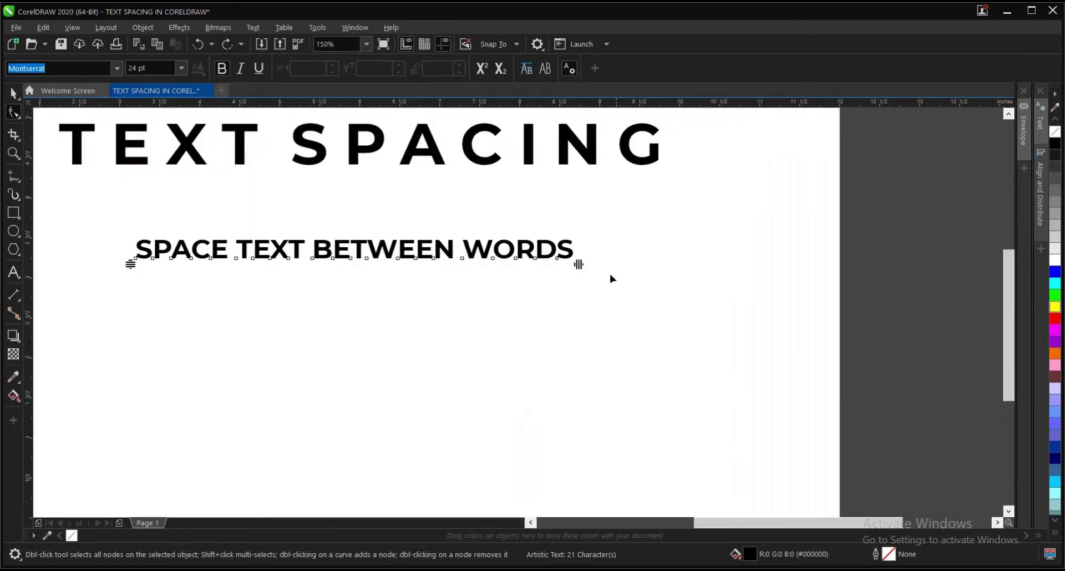
{"action": "left_click_drag", "start_coordinate": [578, 265], "coordinate": [628, 266]}
{"action": "left_click", "coordinate": [14, 93]}
{"action": "scroll", "coordinate": [444, 244], "scroll_direction": "down", "scroll_amount": 1}
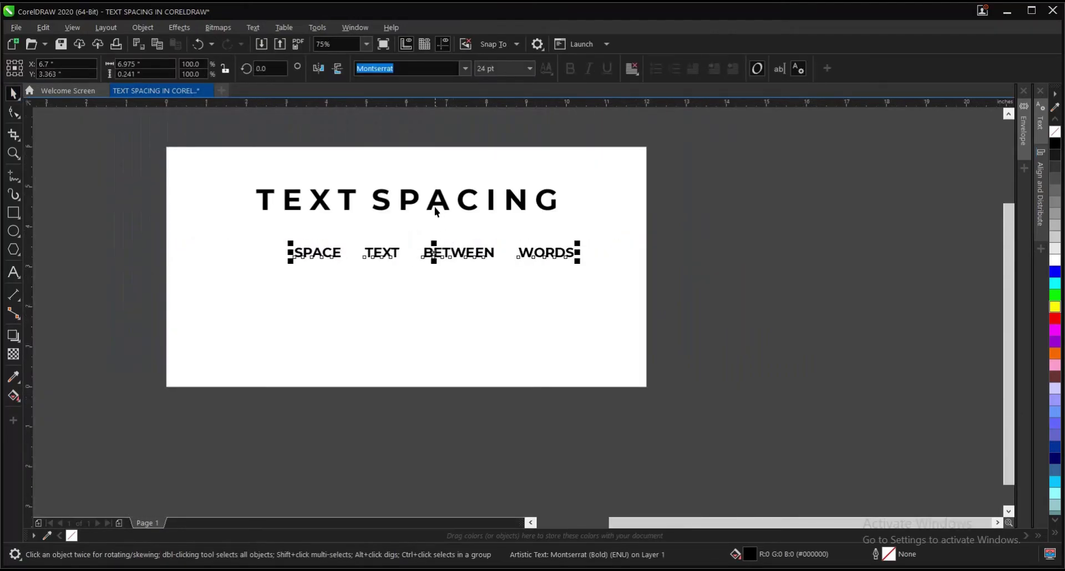
Center the second line horizontally under the "TEXT SPACING" heading and move it up closer to it
{"action": "left_click_drag", "start_coordinate": [234, 172], "coordinate": [617, 294]}
{"action": "key", "text": "c"}
{"action": "left_click", "coordinate": [409, 273]}
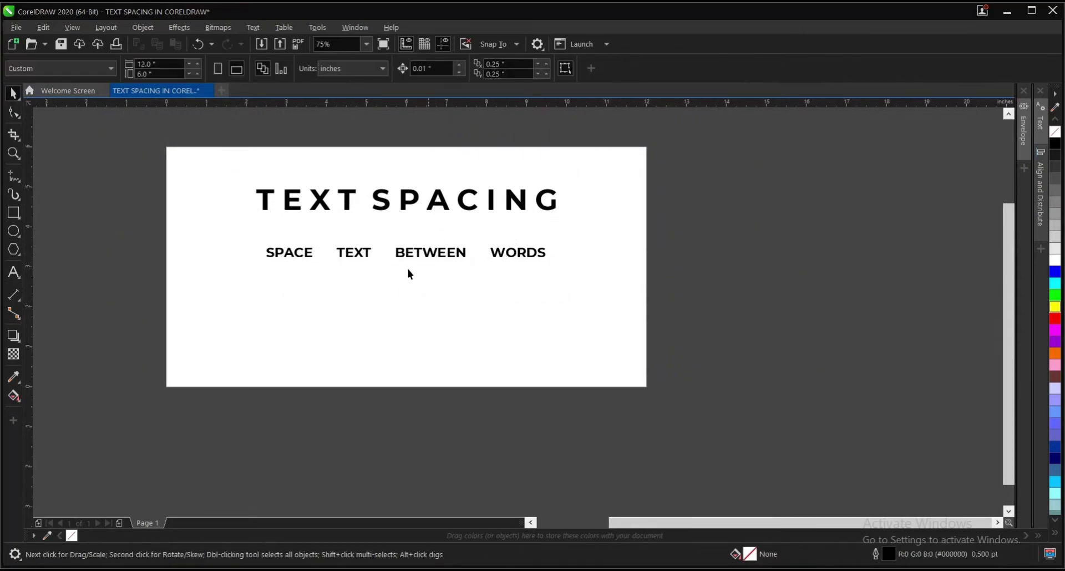
{"action": "left_click_drag", "start_coordinate": [405, 259], "coordinate": [403, 241]}
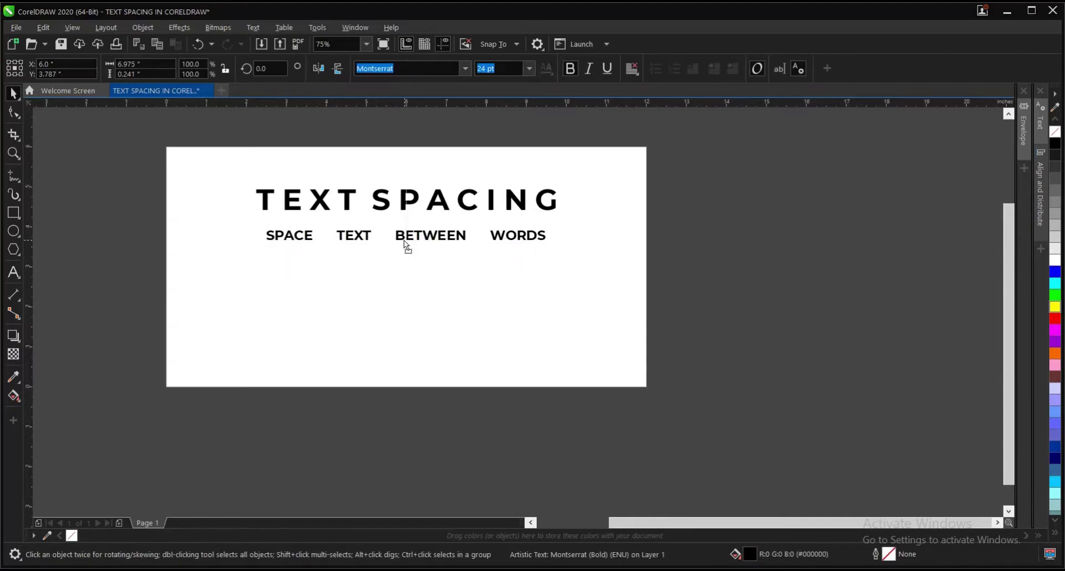
{"action": "left_click", "coordinate": [472, 270]}
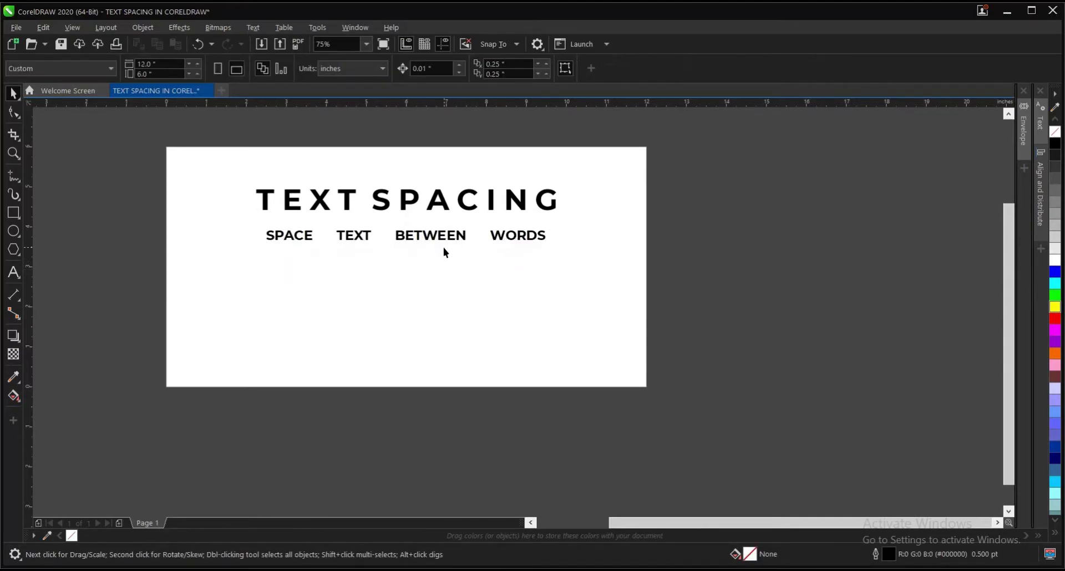
{"action": "scroll", "coordinate": [444, 247], "scroll_direction": "up", "scroll_amount": 3}
{"action": "scroll", "coordinate": [477, 285], "scroll_direction": "down", "scroll_amount": 3}
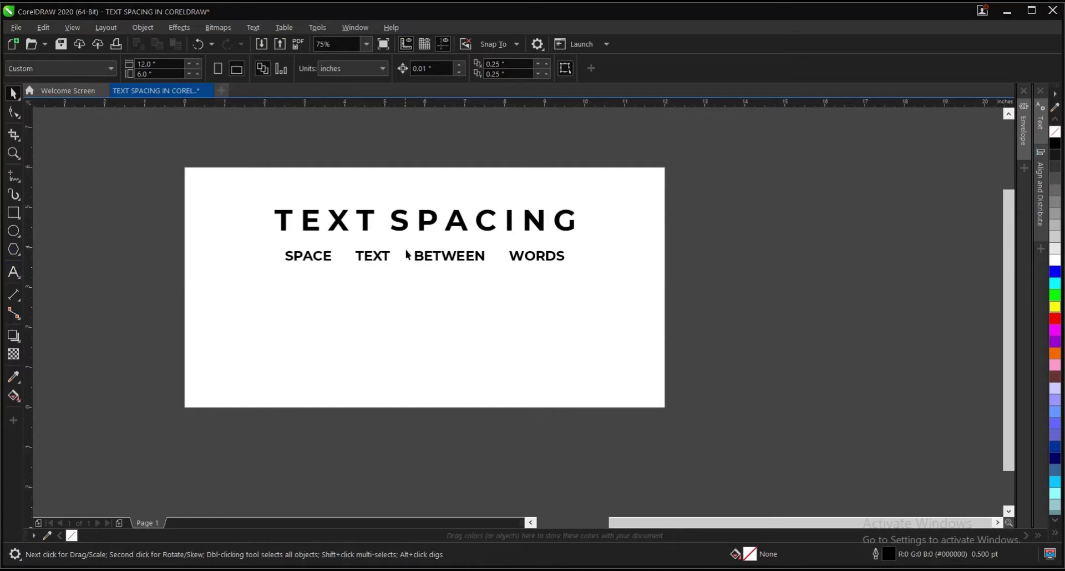
{"action": "left_click_drag", "start_coordinate": [255, 208], "coordinate": [618, 292]}
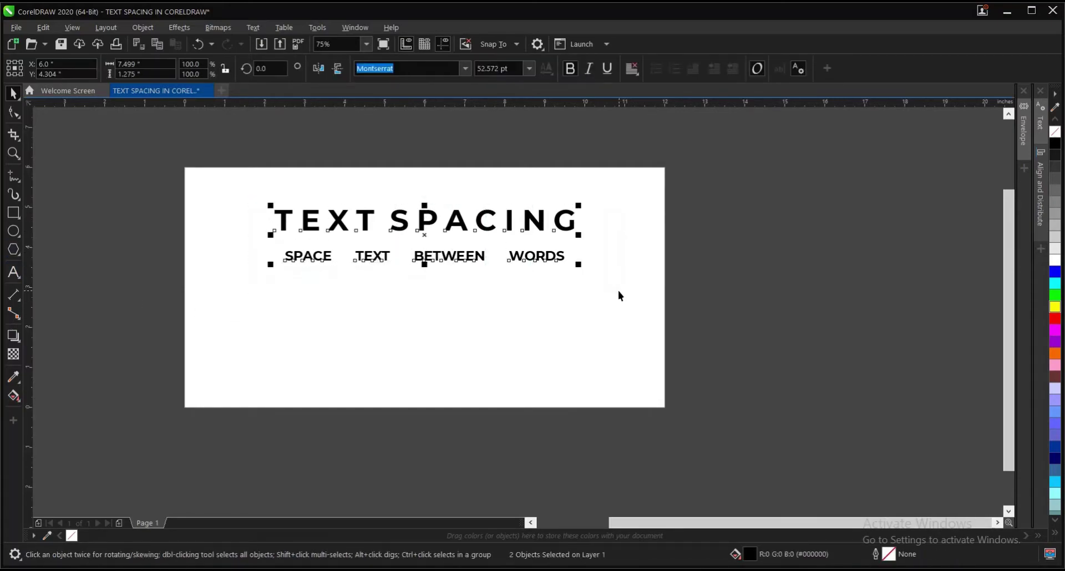
{"action": "scroll", "coordinate": [460, 233], "scroll_direction": "up", "scroll_amount": 3}
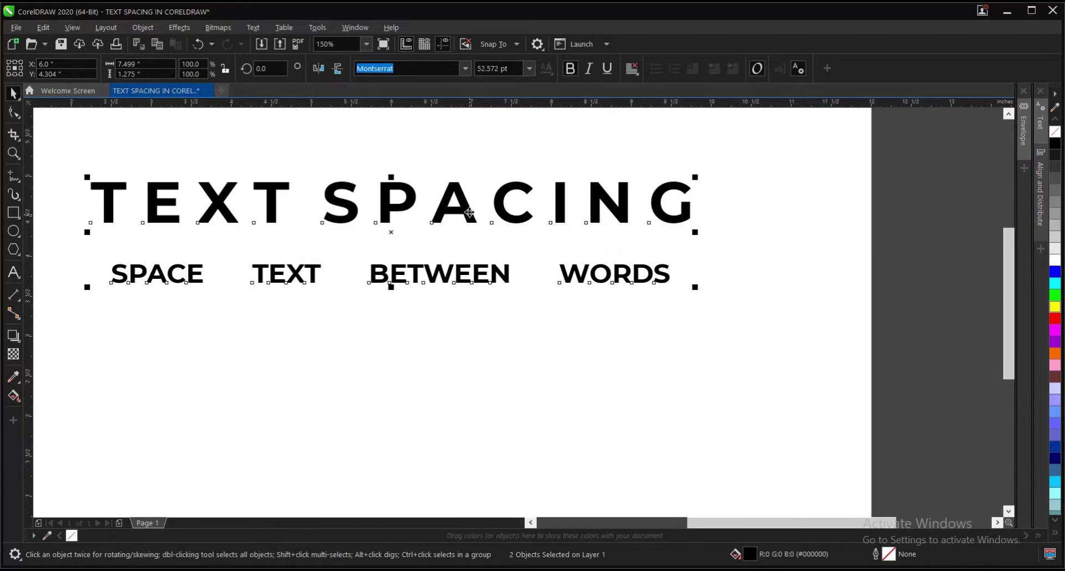
{"action": "left_click", "coordinate": [469, 161]}
{"action": "scroll", "coordinate": [470, 161], "scroll_direction": "down", "scroll_amount": 3}
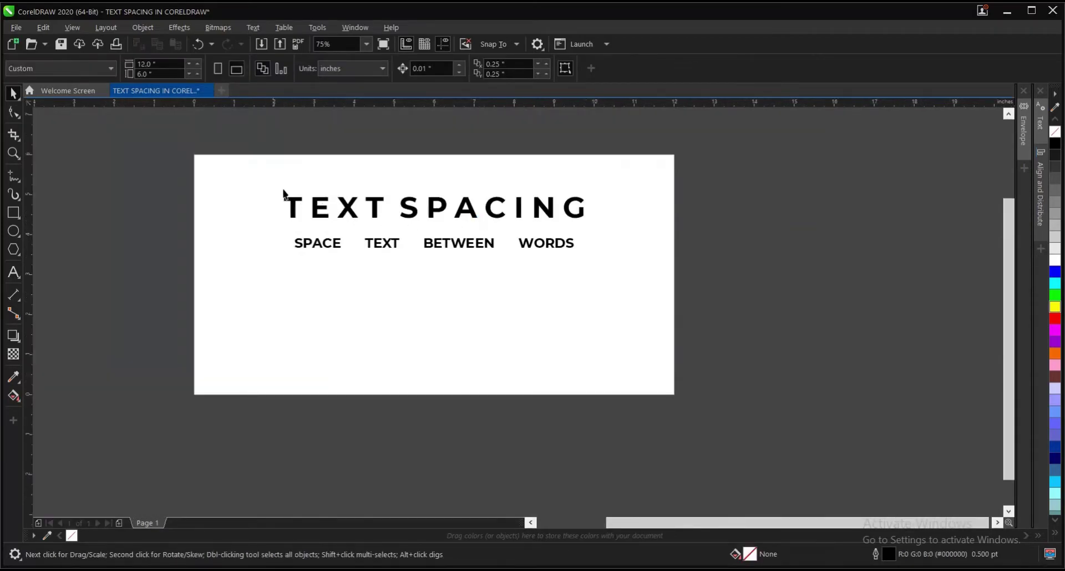
{"action": "left_click_drag", "start_coordinate": [264, 174], "coordinate": [608, 273]}
{"action": "left_click", "coordinate": [454, 281]}
{"action": "scroll", "coordinate": [442, 284], "scroll_direction": "down", "scroll_amount": 3}
{"action": "scroll", "coordinate": [411, 288], "scroll_direction": "up", "scroll_amount": 3}
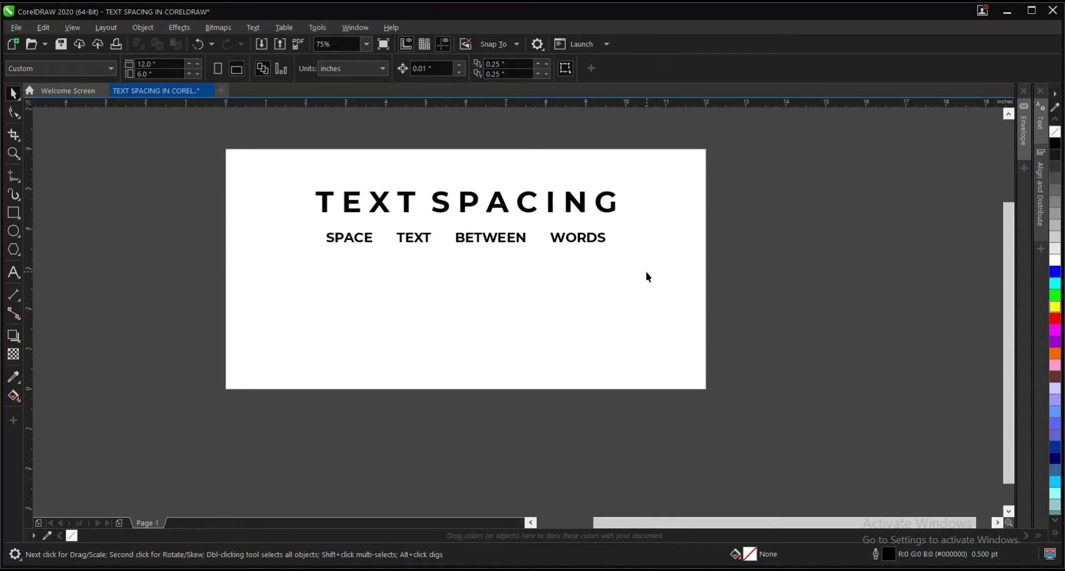
Add a new blank page to the document after Page 1
{"action": "scroll", "coordinate": [461, 245], "scroll_direction": "up", "scroll_amount": 3}
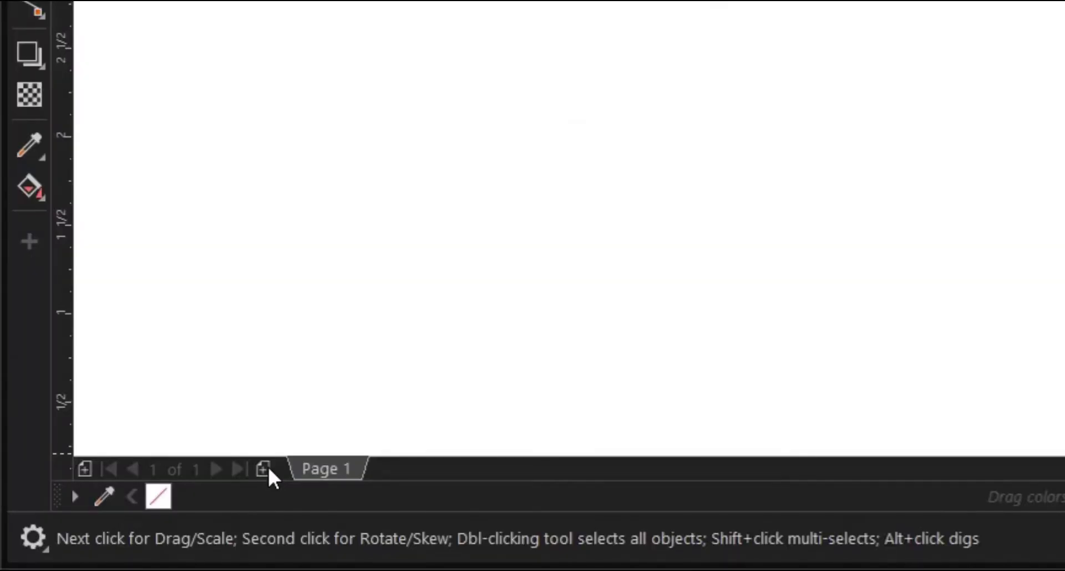
{"action": "left_click", "coordinate": [264, 469]}
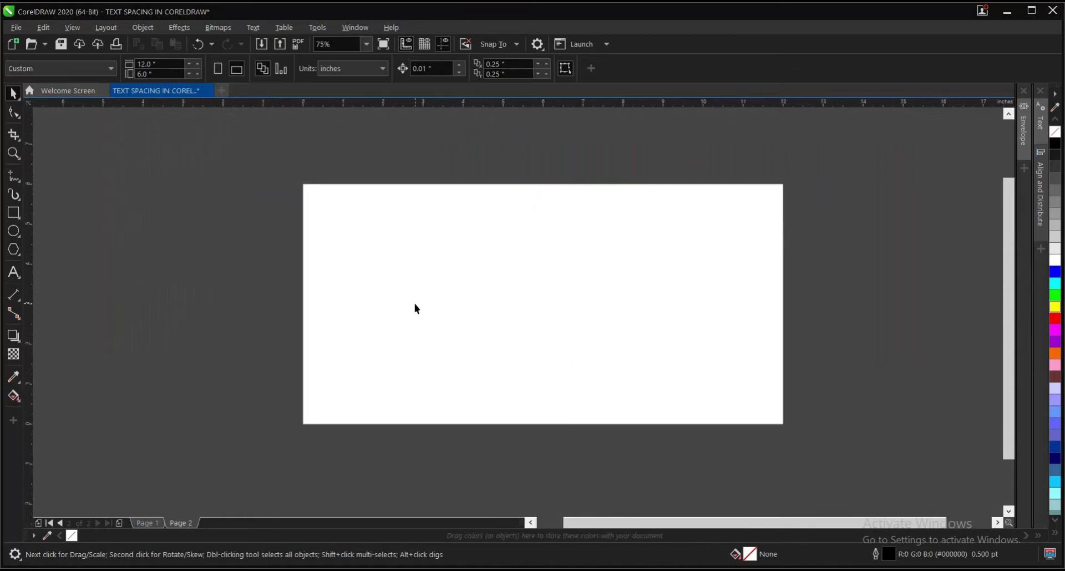
{"action": "scroll", "coordinate": [554, 316], "scroll_direction": "up", "scroll_amount": 2}
{"action": "scroll", "coordinate": [561, 311], "scroll_direction": "down", "scroll_amount": 2}
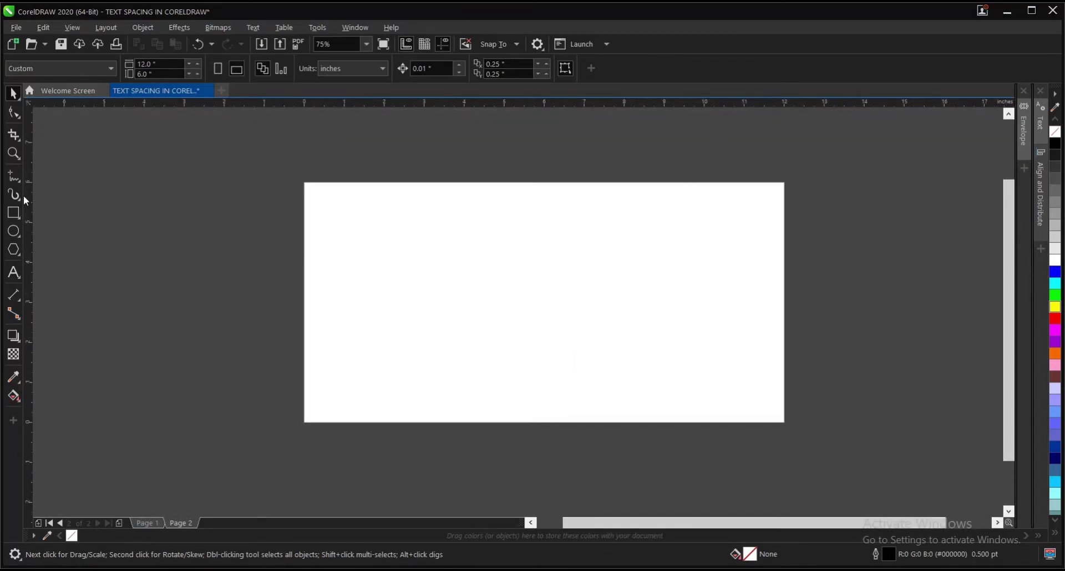
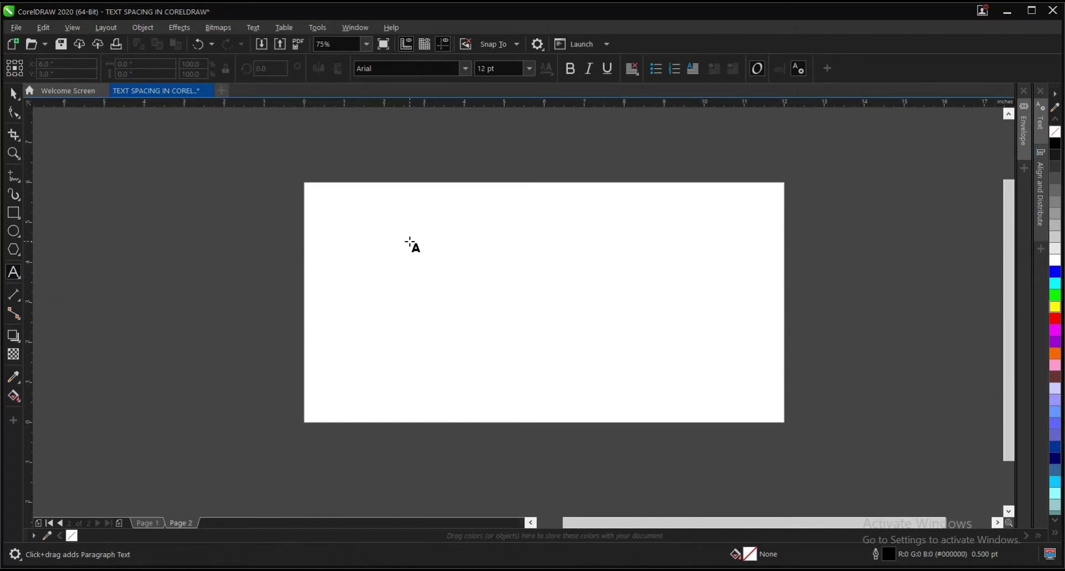
Draw a paragraph text frame about 6.06 by 3.18 inches in the middle area of Page 2
{"action": "left_click_drag", "start_coordinate": [410, 239], "coordinate": [652, 366]}
{"action": "key", "text": "ctrl+space"}
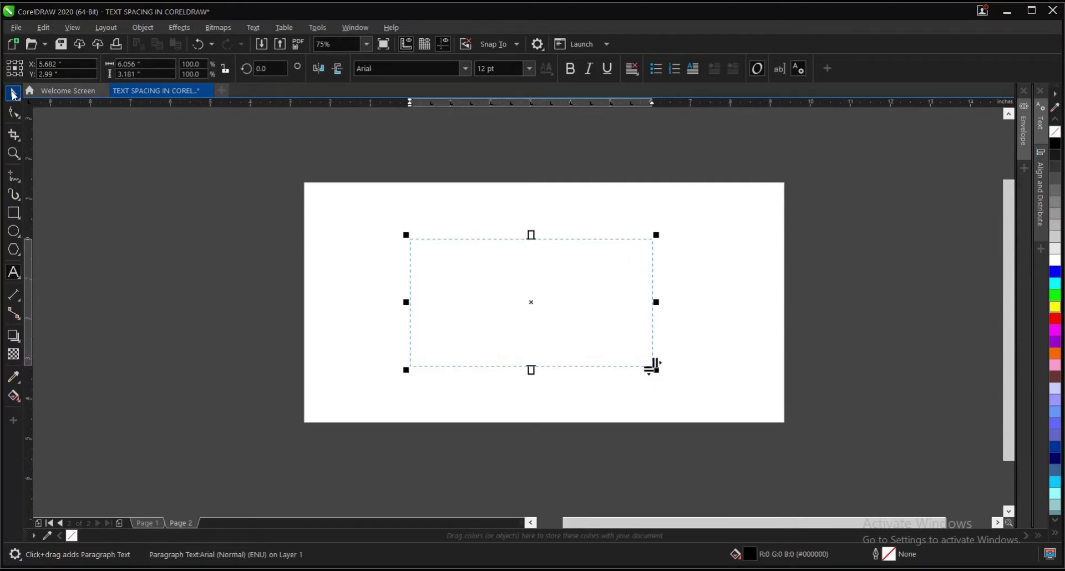
{"action": "scroll", "coordinate": [594, 295], "scroll_direction": "up", "scroll_amount": 2}
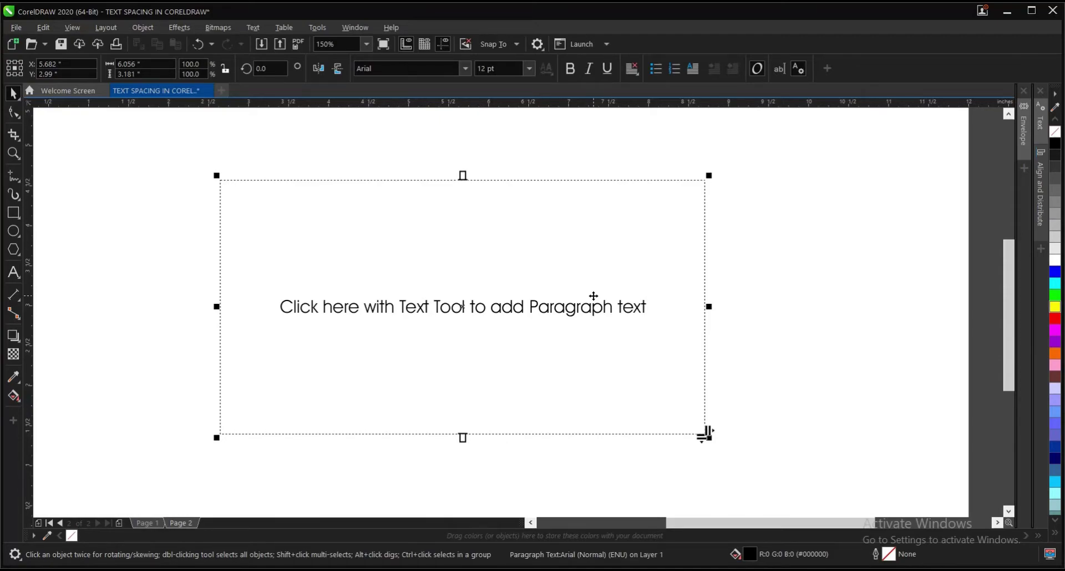
{"action": "left_click", "coordinate": [764, 227]}
{"action": "left_click", "coordinate": [428, 286]}
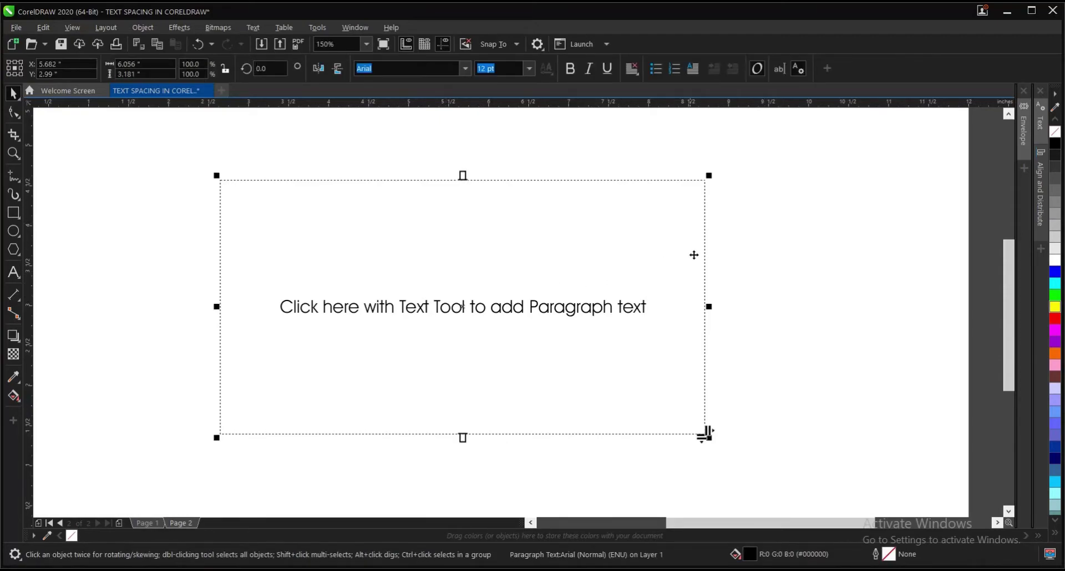
{"action": "left_click", "coordinate": [739, 248]}
{"action": "left_click", "coordinate": [654, 295]}
{"action": "scroll", "coordinate": [653, 295], "scroll_direction": "down", "scroll_amount": 2}
{"action": "left_click", "coordinate": [704, 292]}
{"action": "scroll", "coordinate": [610, 302], "scroll_direction": "up", "scroll_amount": 2}
{"action": "left_click", "coordinate": [610, 302]}
{"action": "scroll", "coordinate": [611, 301], "scroll_direction": "down", "scroll_amount": 2}
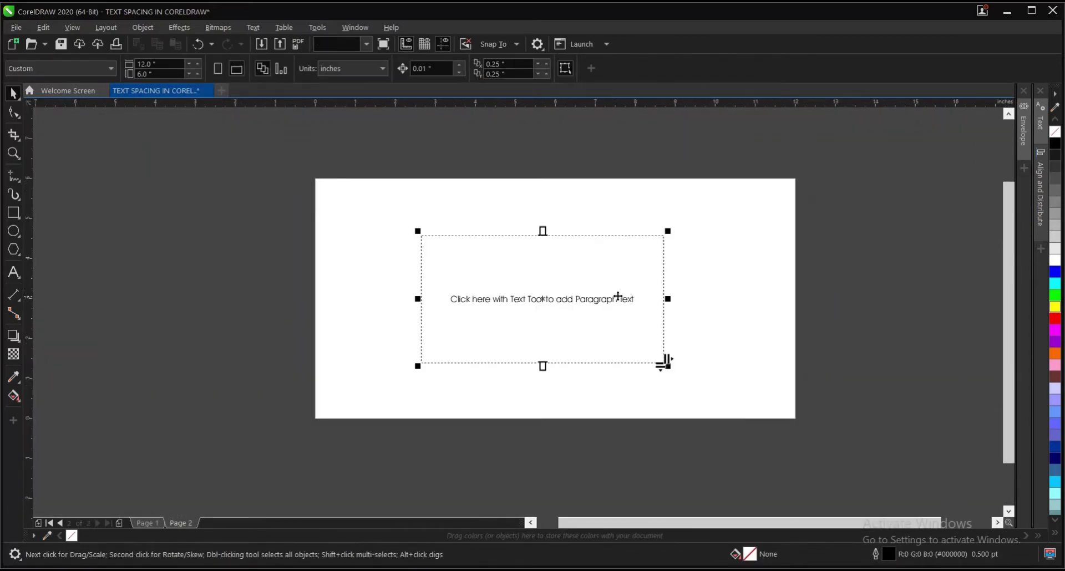
{"action": "scroll", "coordinate": [538, 286], "scroll_direction": "up", "scroll_amount": 2}
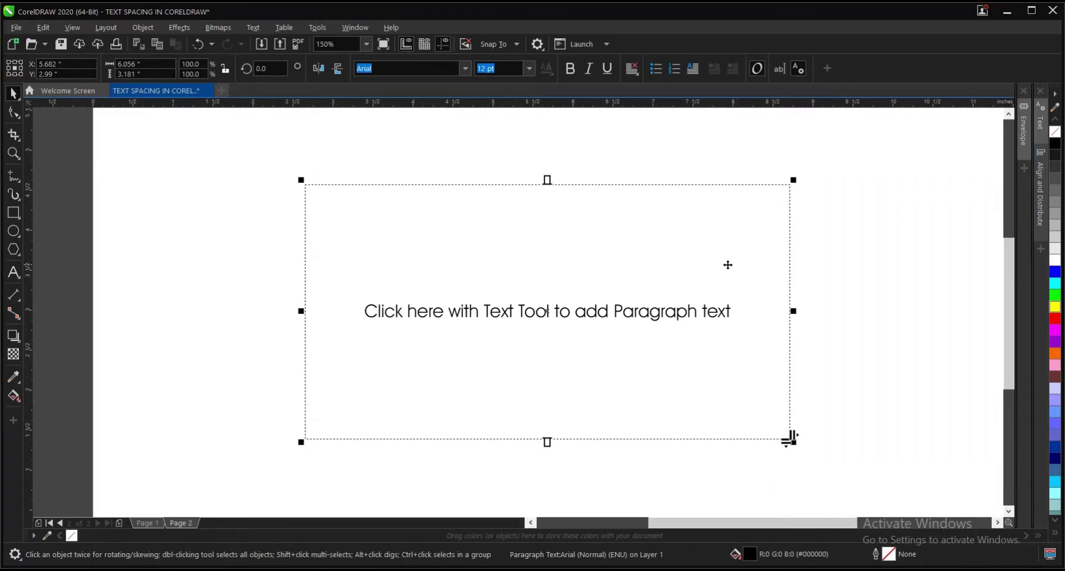
{"action": "left_click", "coordinate": [829, 256]}
{"action": "scroll", "coordinate": [594, 303], "scroll_direction": "down", "scroll_amount": 2}
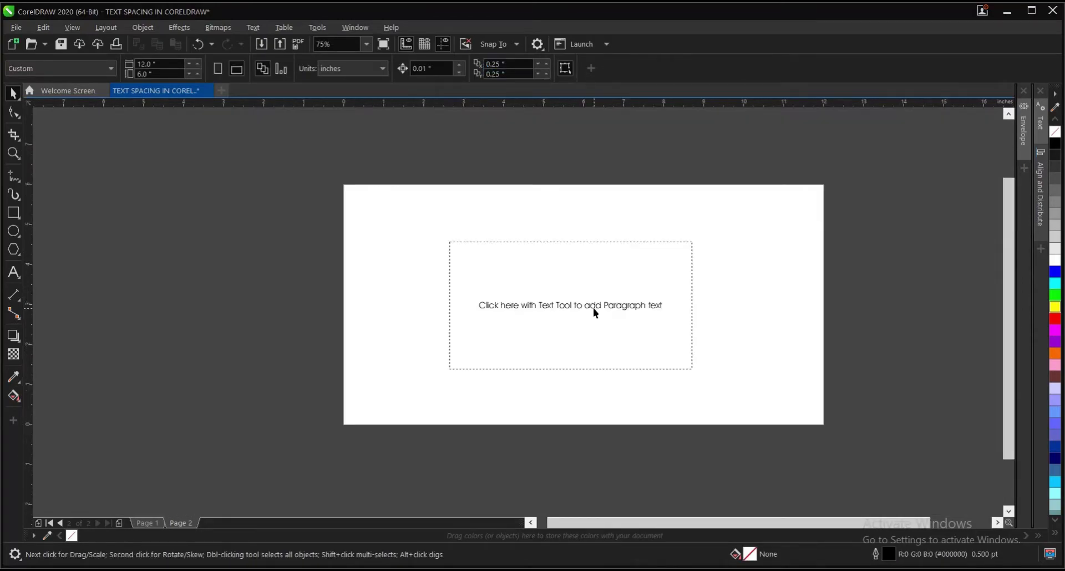
{"action": "scroll", "coordinate": [620, 303], "scroll_direction": "up", "scroll_amount": 2}
{"action": "left_click", "coordinate": [620, 303]}
{"action": "left_click", "coordinate": [825, 265]}
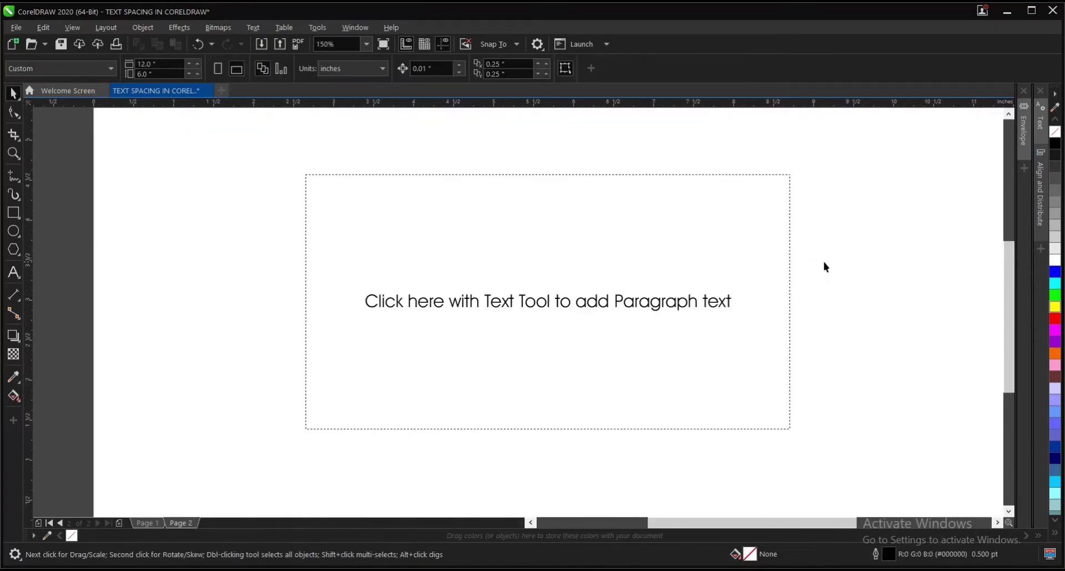
{"action": "left_click", "coordinate": [710, 297]}
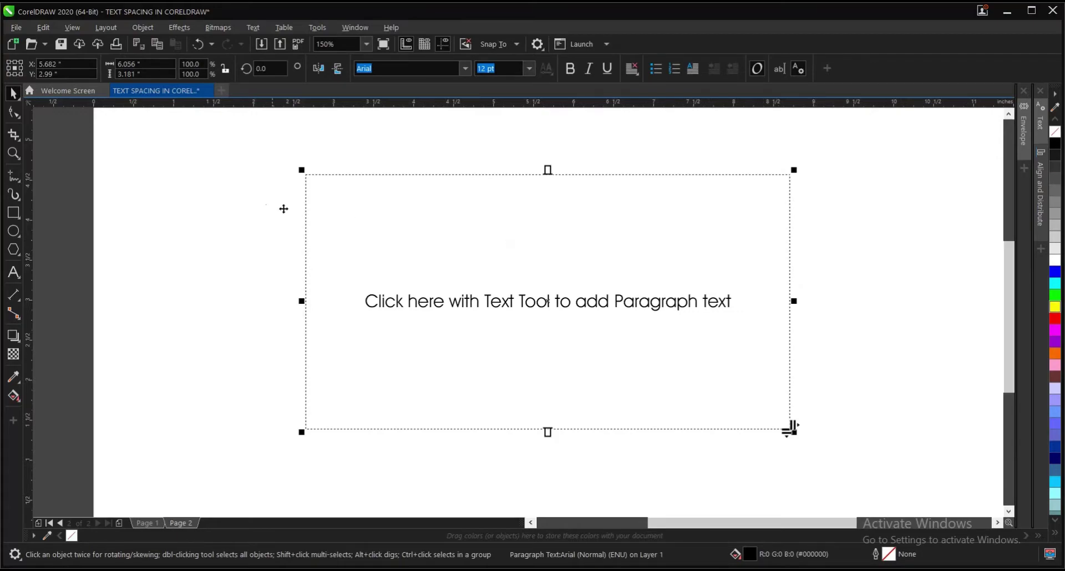
{"action": "scroll", "coordinate": [309, 183], "scroll_direction": "down", "scroll_amount": 2}
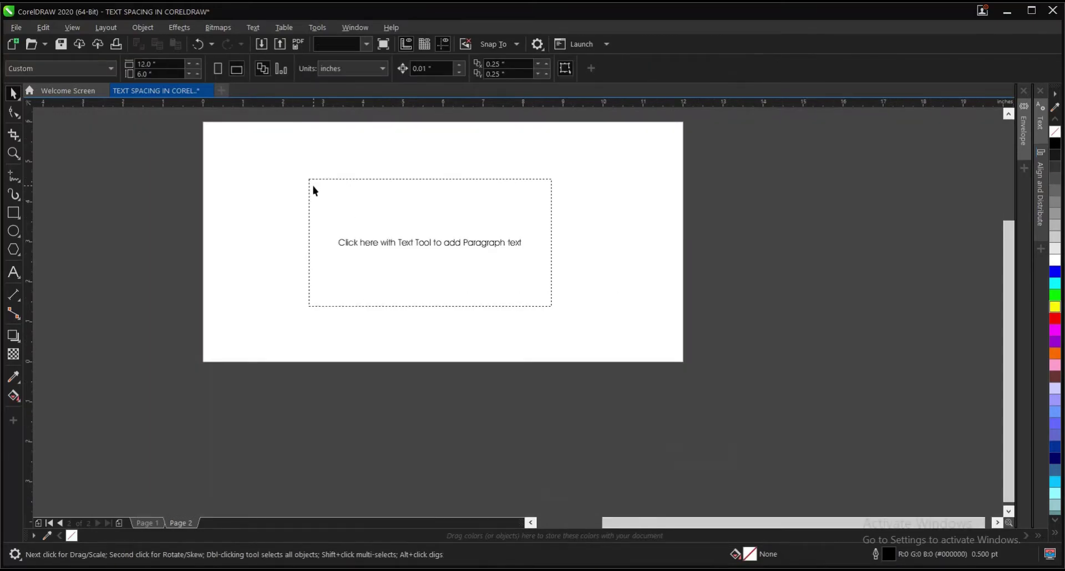
Center the empty paragraph text frame on the page
{"action": "left_click_drag", "start_coordinate": [309, 187], "coordinate": [311, 185]}
{"action": "left_click", "coordinate": [285, 209]}
{"action": "left_click", "coordinate": [347, 206]}
{"action": "scroll", "coordinate": [348, 206], "scroll_direction": "up", "scroll_amount": 2}
{"action": "left_click", "coordinate": [290, 216]}
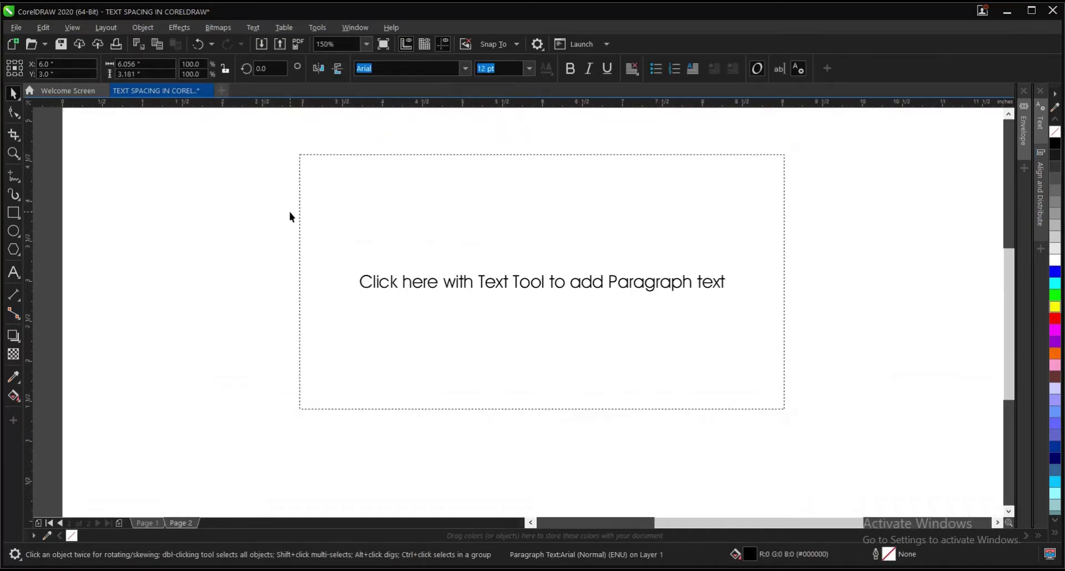
Fill the empty paragraph text frame with placeholder text
{"action": "left_click", "coordinate": [333, 201]}
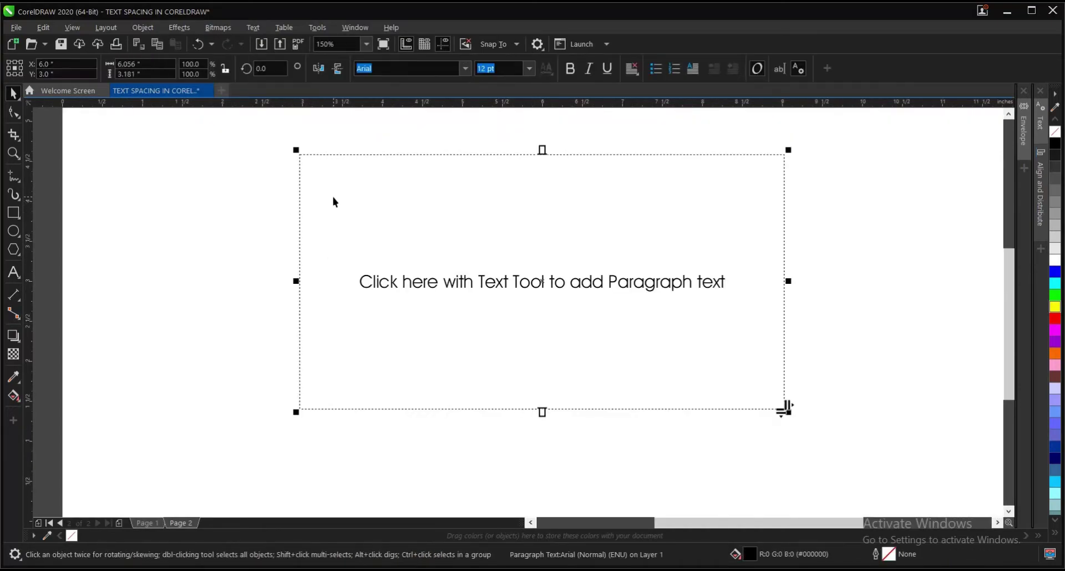
{"action": "right_click", "coordinate": [334, 197]}
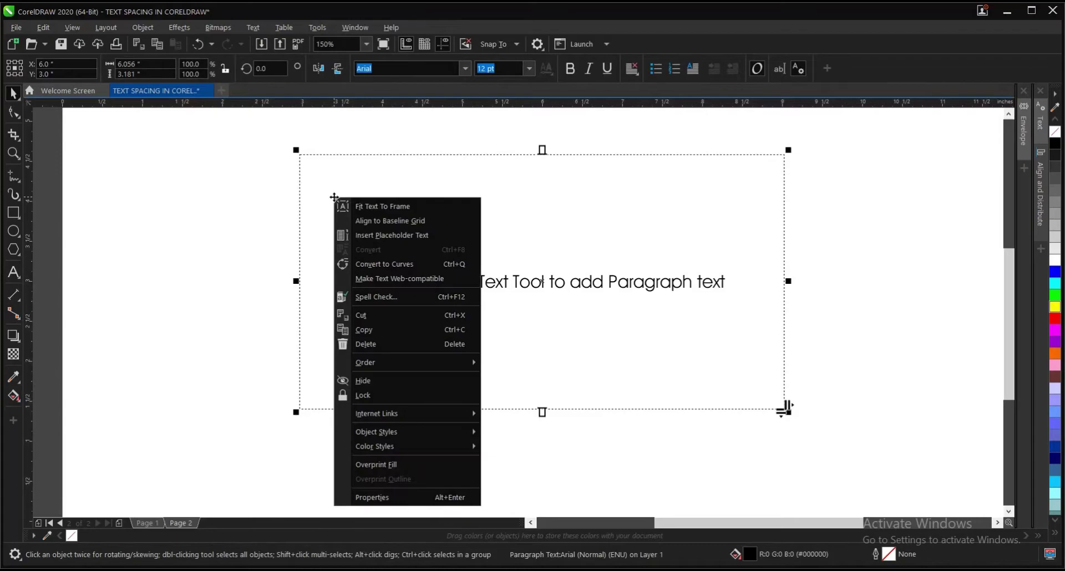
{"action": "left_click", "coordinate": [366, 233]}
{"action": "scroll", "coordinate": [380, 228], "scroll_direction": "down", "scroll_amount": 3}
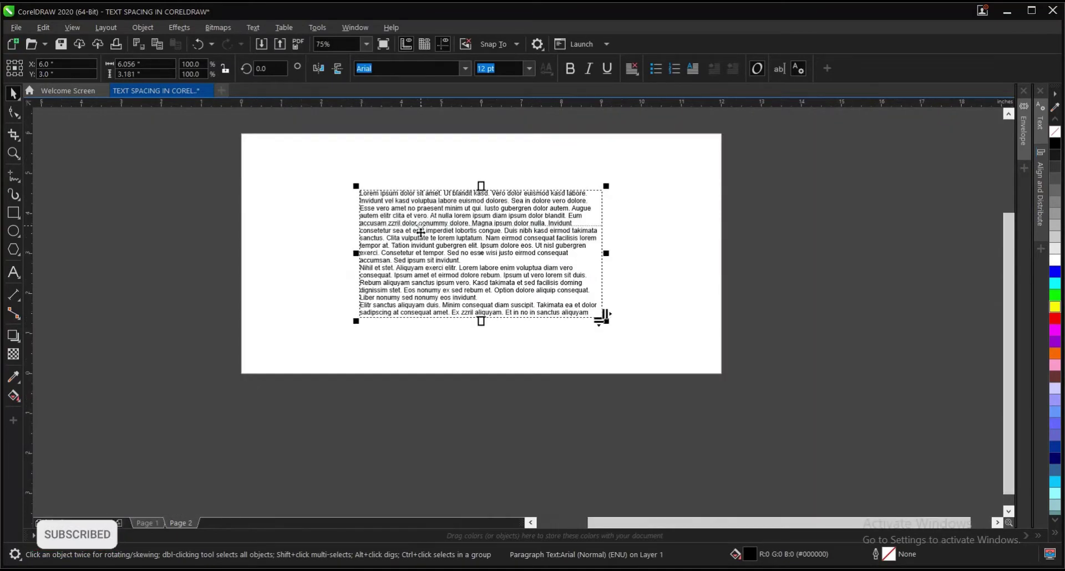
Widen the paragraph text frame to about 7.63 inches by extending its right side
{"action": "left_click_drag", "start_coordinate": [609, 255], "coordinate": [670, 254]}
{"action": "scroll", "coordinate": [475, 218], "scroll_direction": "up", "scroll_amount": 3}
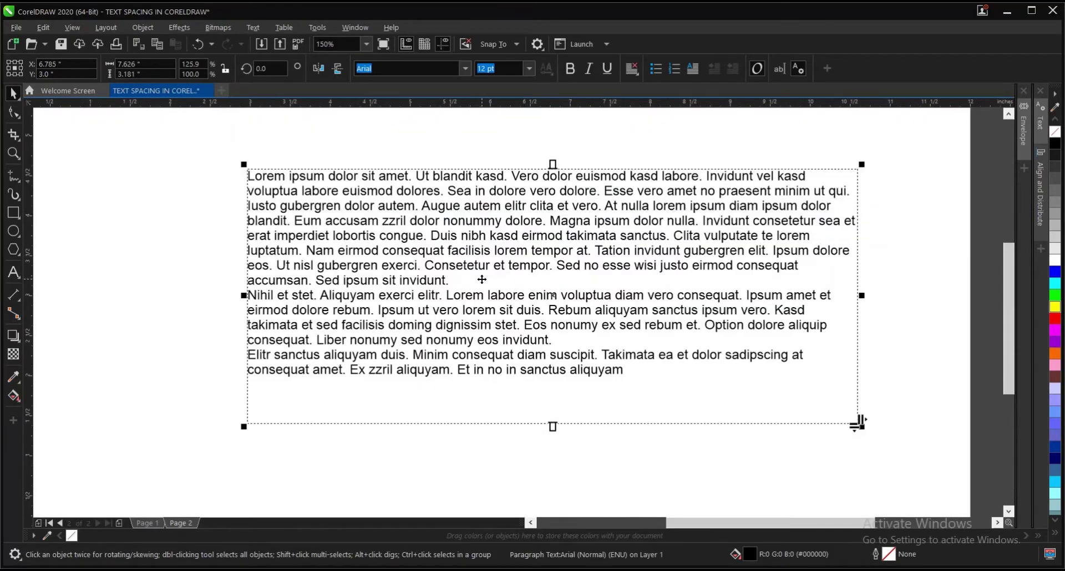
{"action": "scroll", "coordinate": [440, 256], "scroll_direction": "down", "scroll_amount": 3}
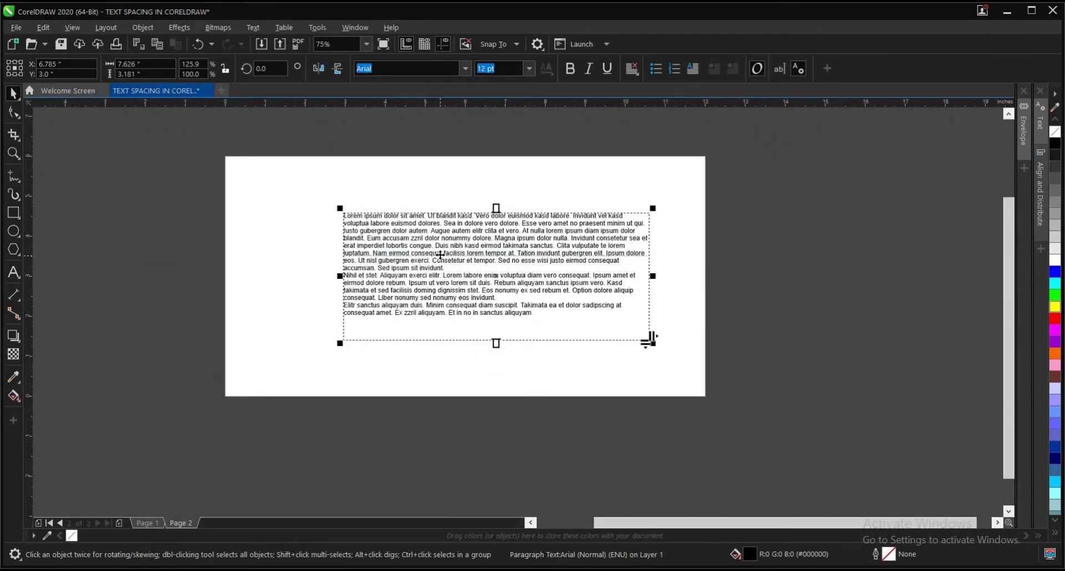
{"action": "scroll", "coordinate": [439, 255], "scroll_direction": "up", "scroll_amount": 3}
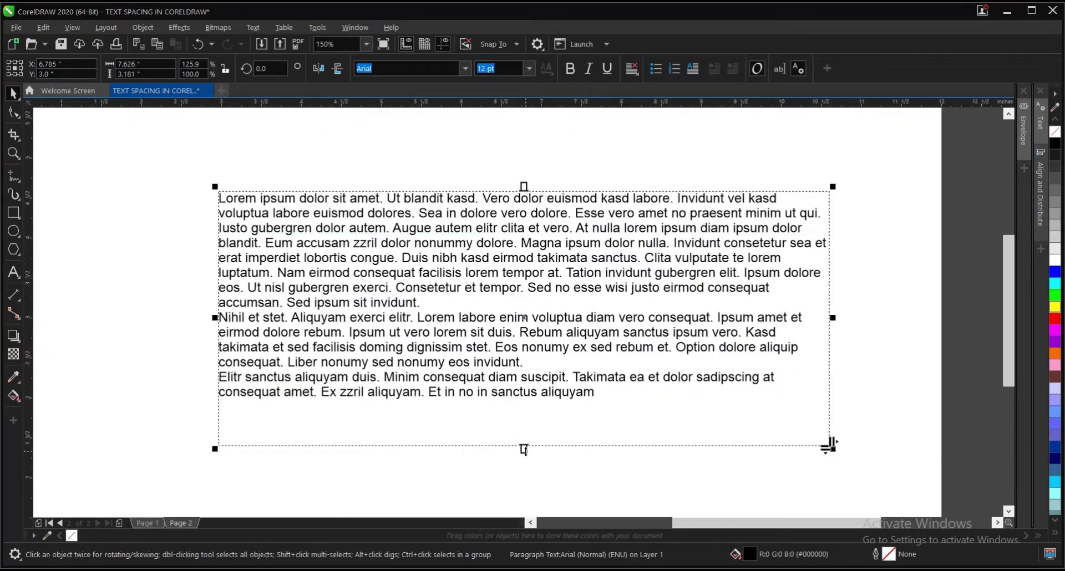
Reduce the paragraph frame's height to about 2.82 inches and center the frame on the page
{"action": "left_click_drag", "start_coordinate": [524, 449], "coordinate": [524, 420]}
{"action": "scroll", "coordinate": [525, 420], "scroll_direction": "down", "scroll_amount": 3}
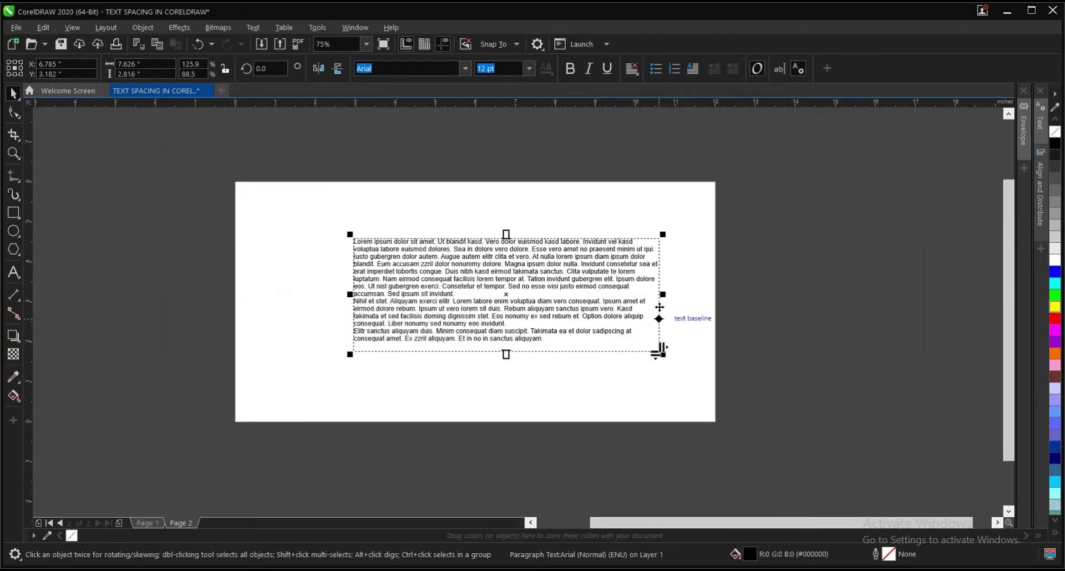
{"action": "scroll", "coordinate": [542, 275], "scroll_direction": "up", "scroll_amount": 3}
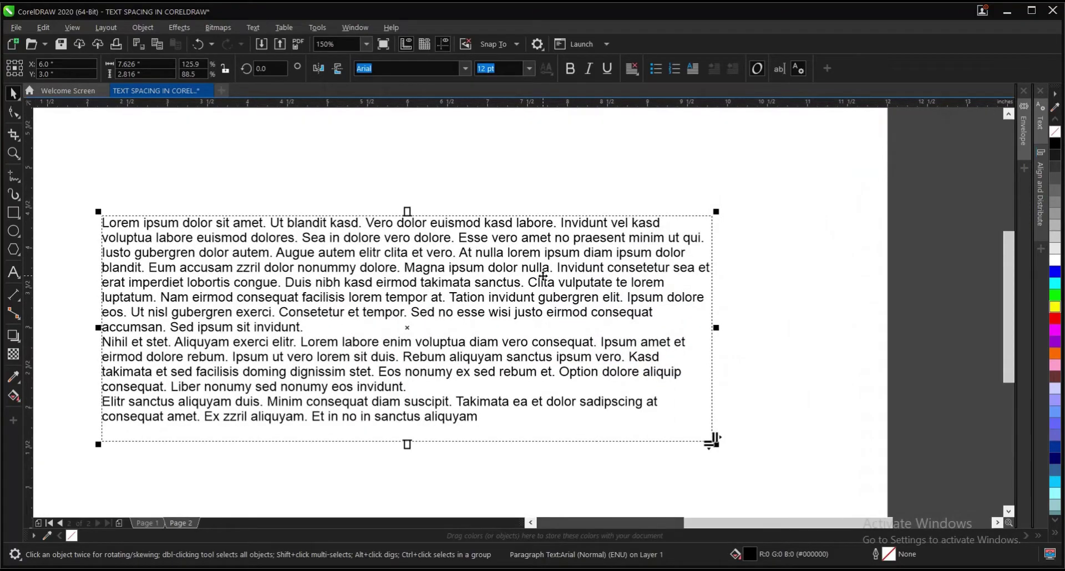
{"action": "scroll", "coordinate": [528, 271], "scroll_direction": "down", "scroll_amount": 3}
{"action": "scroll", "coordinate": [493, 257], "scroll_direction": "up", "scroll_amount": 3}
{"action": "scroll", "coordinate": [493, 257], "scroll_direction": "up", "scroll_amount": 2}
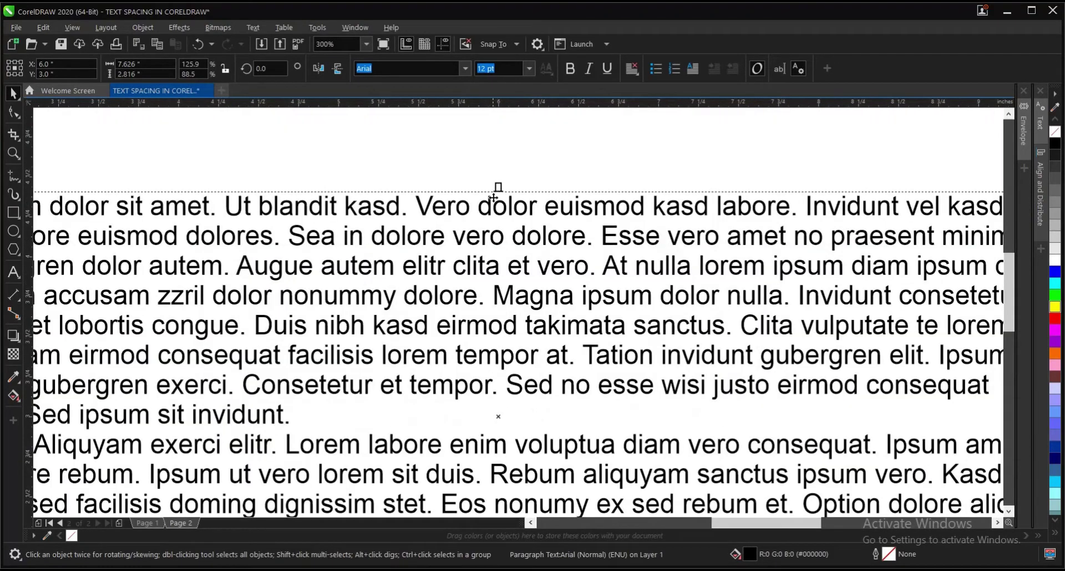
{"action": "left_click", "coordinate": [493, 208]}
{"action": "scroll", "coordinate": [493, 208], "scroll_direction": "down", "scroll_amount": 4}
{"action": "scroll", "coordinate": [484, 221], "scroll_direction": "up", "scroll_amount": 3}
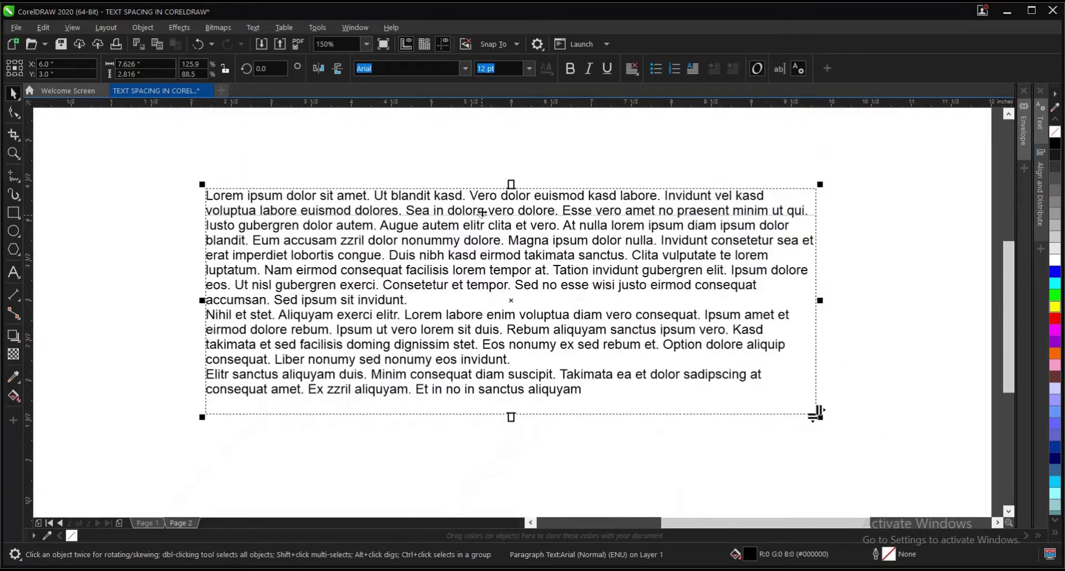
{"action": "left_click", "coordinate": [483, 176]}
{"action": "left_click", "coordinate": [481, 198]}
{"action": "left_click", "coordinate": [494, 161]}
{"action": "scroll", "coordinate": [461, 205], "scroll_direction": "down", "scroll_amount": 2}
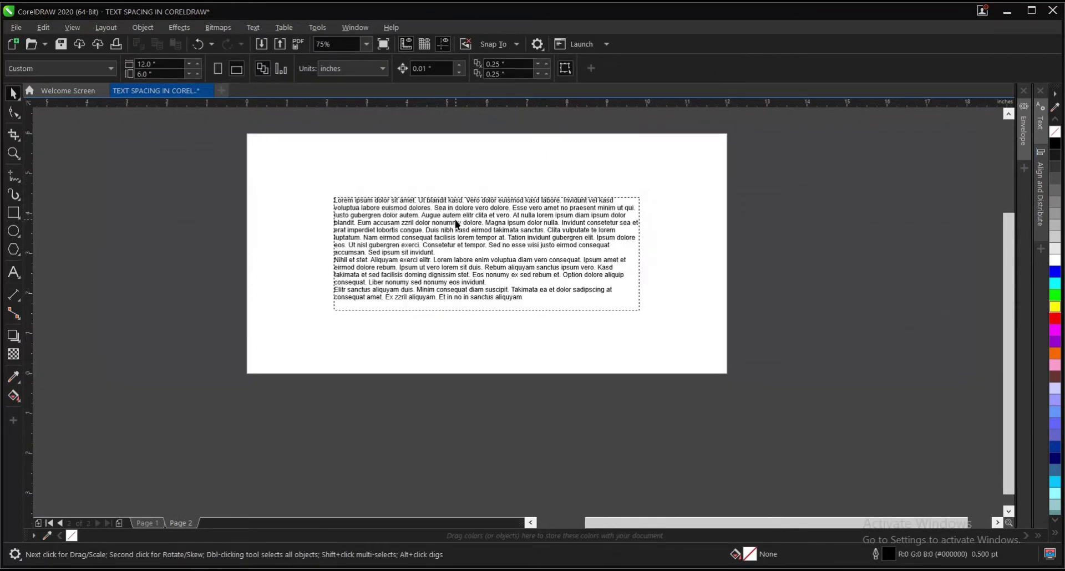
{"action": "scroll", "coordinate": [455, 219], "scroll_direction": "up", "scroll_amount": 5}
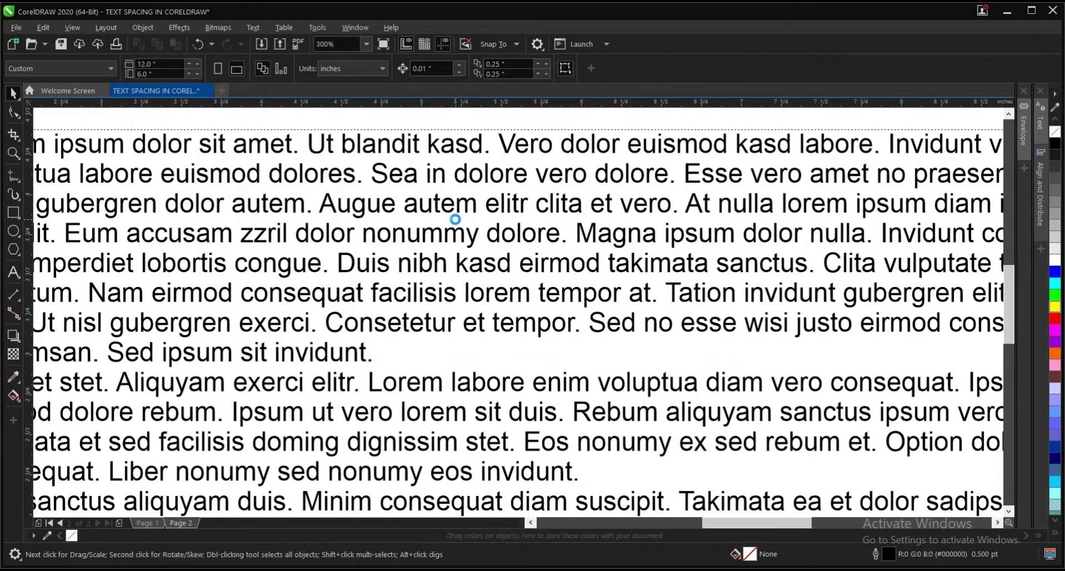
{"action": "scroll", "coordinate": [481, 193], "scroll_direction": "down", "scroll_amount": 2}
{"action": "left_click", "coordinate": [494, 198]}
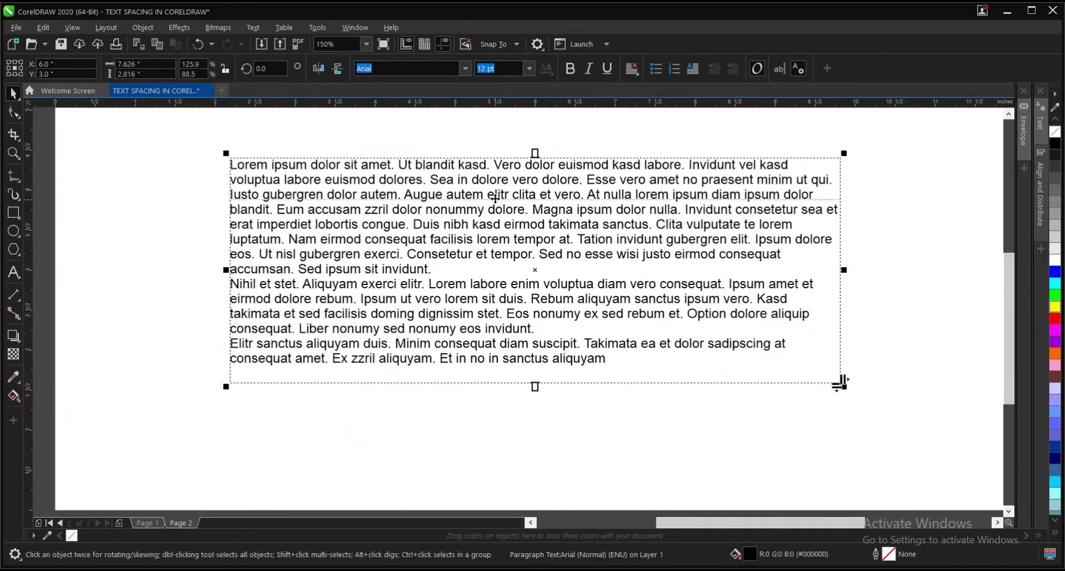
{"action": "left_click", "coordinate": [911, 216]}
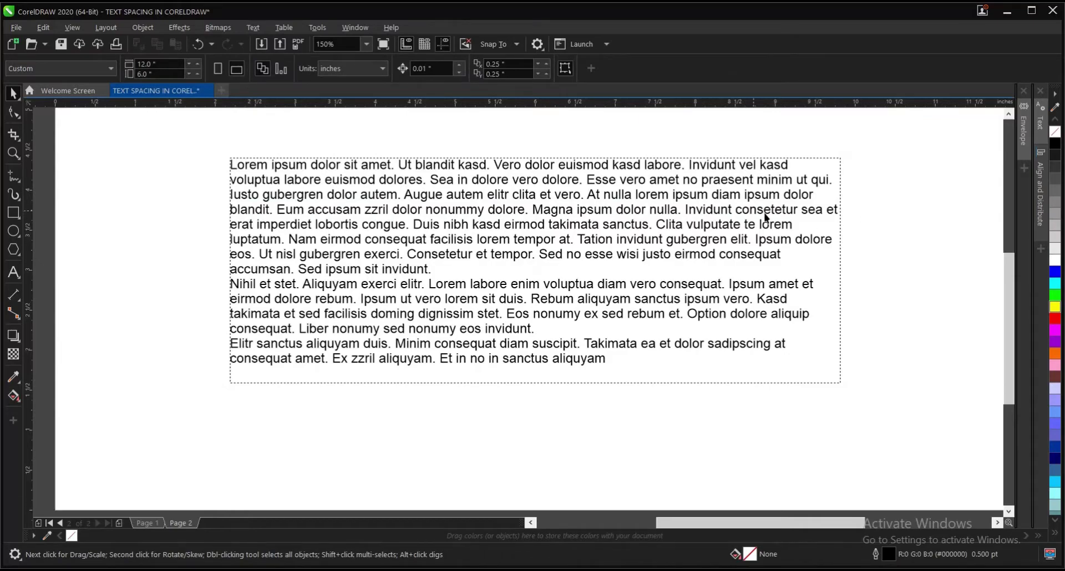
{"action": "left_click", "coordinate": [710, 218]}
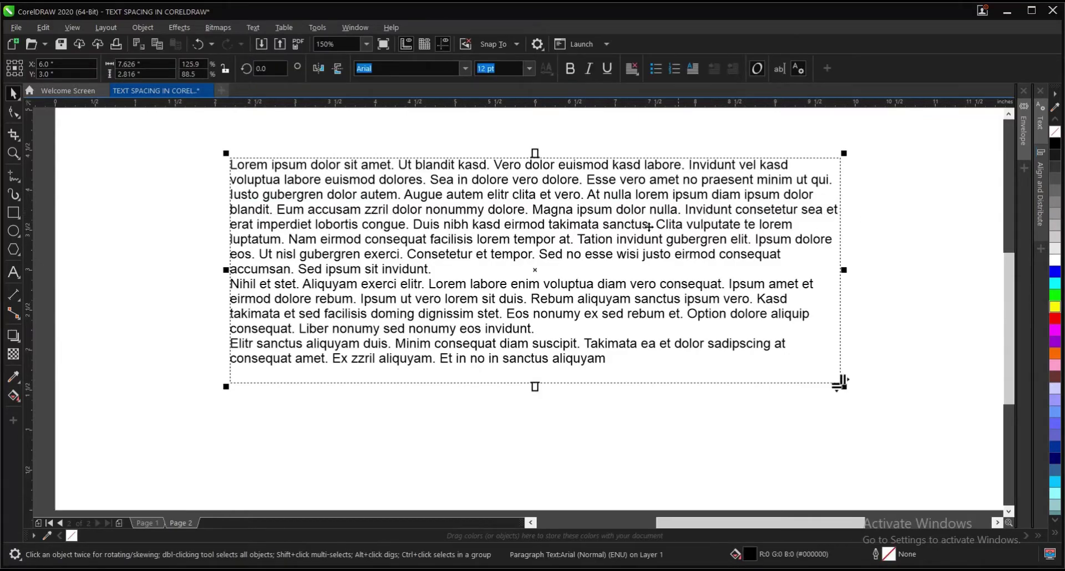
{"action": "left_click_drag", "start_coordinate": [207, 139], "coordinate": [874, 397]}
{"action": "scroll", "coordinate": [646, 273], "scroll_direction": "down", "scroll_amount": 3}
{"action": "scroll", "coordinate": [644, 274], "scroll_direction": "up", "scroll_amount": 3}
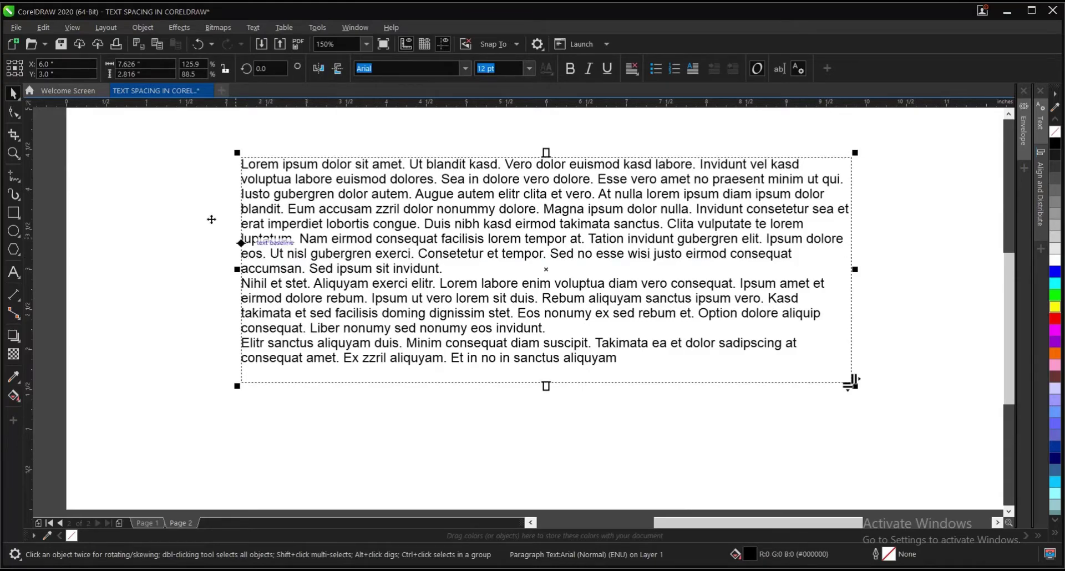
Increase the paragraph text's line spacing with the Shape tool, extending the frame to about 3.7 inches high
{"action": "left_click", "coordinate": [16, 114]}
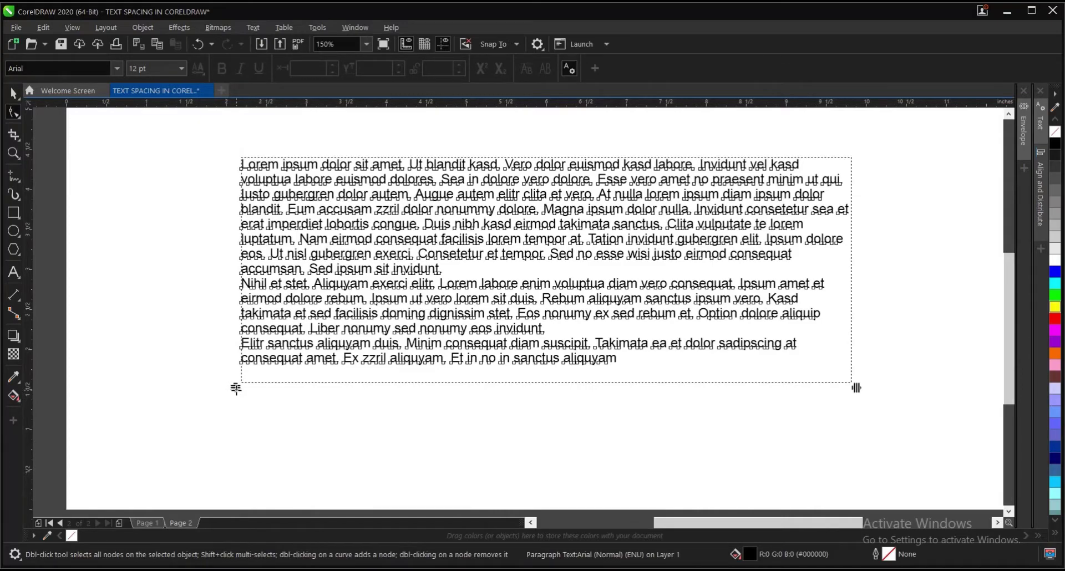
{"action": "scroll", "coordinate": [697, 392], "scroll_direction": "down", "scroll_amount": 2}
{"action": "scroll", "coordinate": [635, 333], "scroll_direction": "up", "scroll_amount": 1}
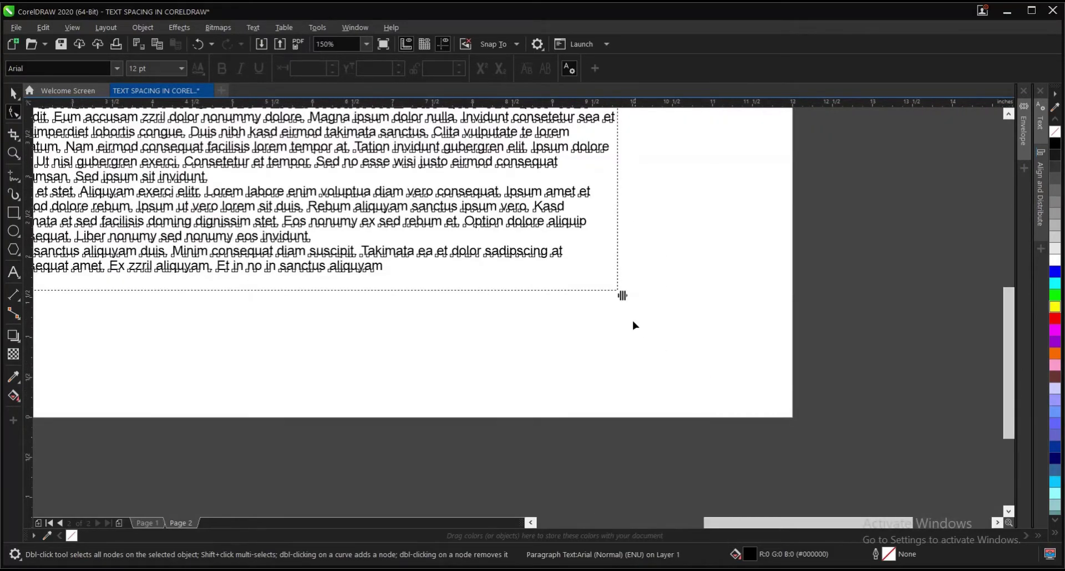
{"action": "scroll", "coordinate": [627, 320], "scroll_direction": "down", "scroll_amount": 1}
{"action": "scroll", "coordinate": [322, 305], "scroll_direction": "up", "scroll_amount": 1}
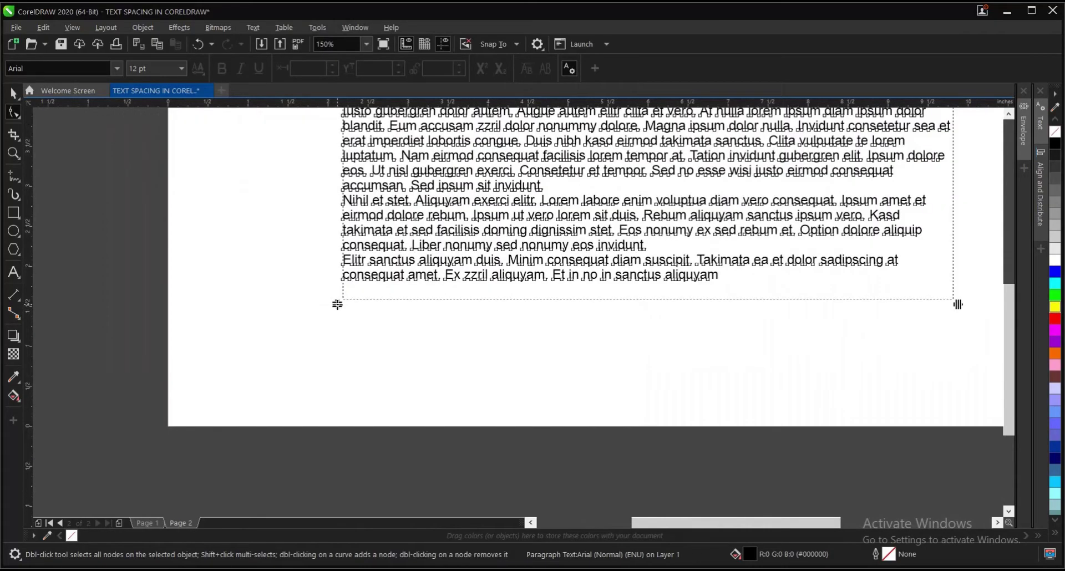
{"action": "left_click_drag", "start_coordinate": [336, 315], "coordinate": [332, 336]}
{"action": "scroll", "coordinate": [332, 338], "scroll_direction": "down", "scroll_amount": 1}
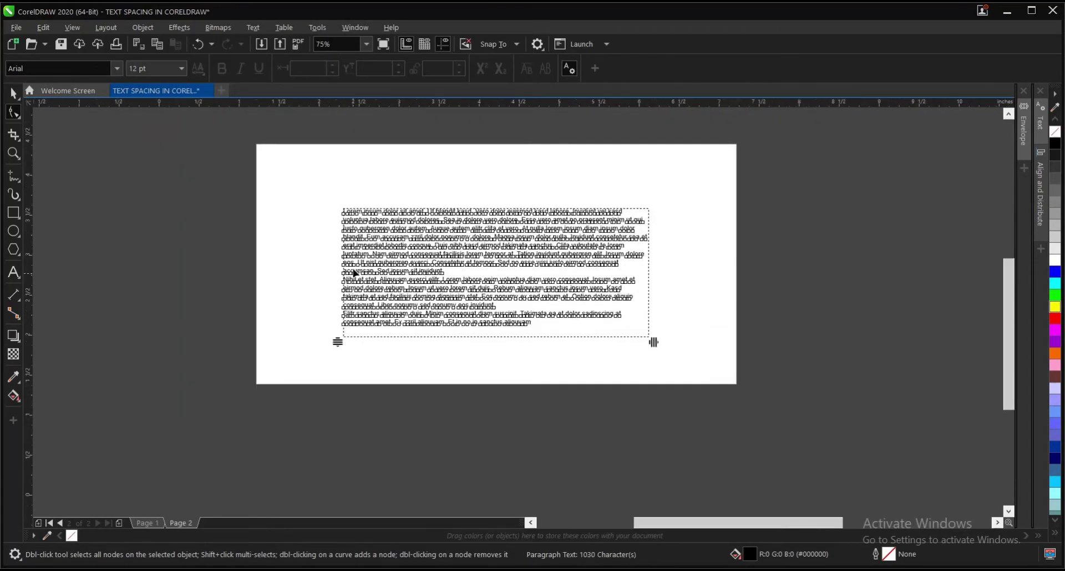
{"action": "scroll", "coordinate": [361, 274], "scroll_direction": "up", "scroll_amount": 1}
{"action": "left_click_drag", "start_coordinate": [327, 407], "coordinate": [327, 442]}
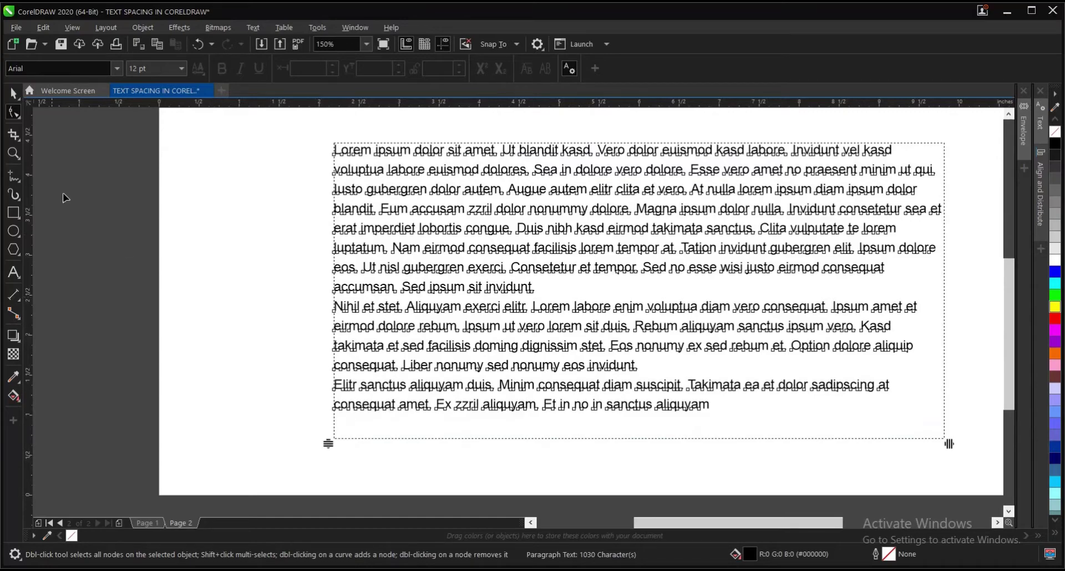
Try starting a new paragraph before "Nam eirmod consequat" in the first paragraph, and undo the break
{"action": "left_click", "coordinate": [14, 92]}
{"action": "left_click", "coordinate": [13, 272]}
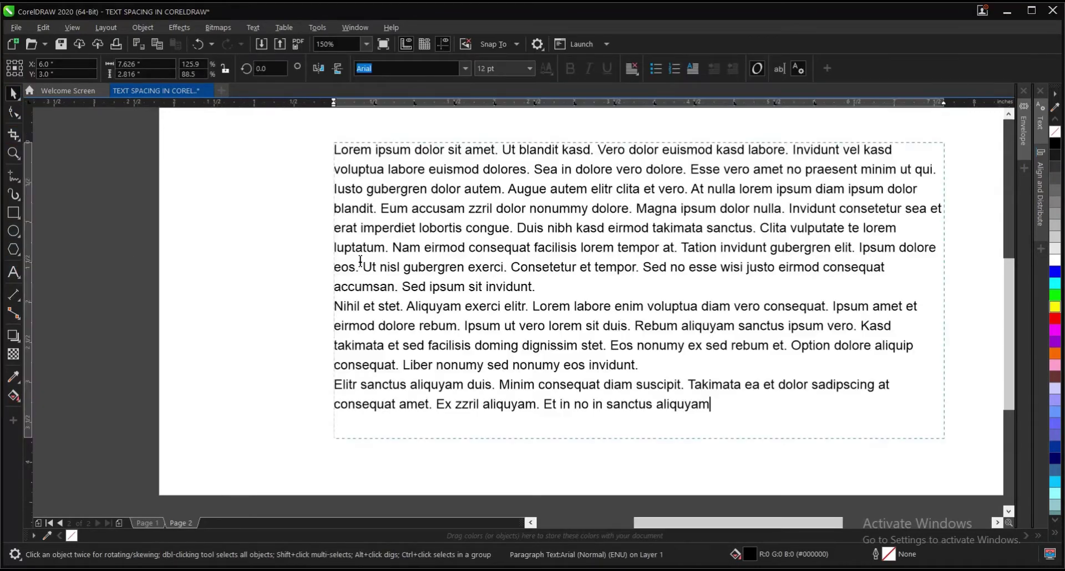
{"action": "left_click", "coordinate": [395, 247]}
{"action": "key", "text": "Return"}
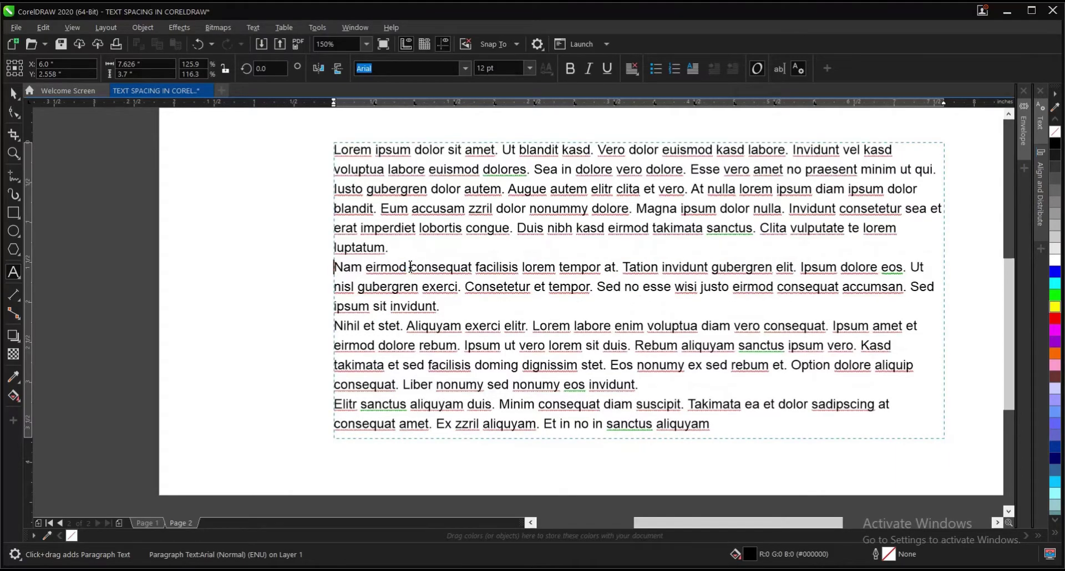
{"action": "key", "text": "Return"}
{"action": "key", "text": "ctrl+z"}
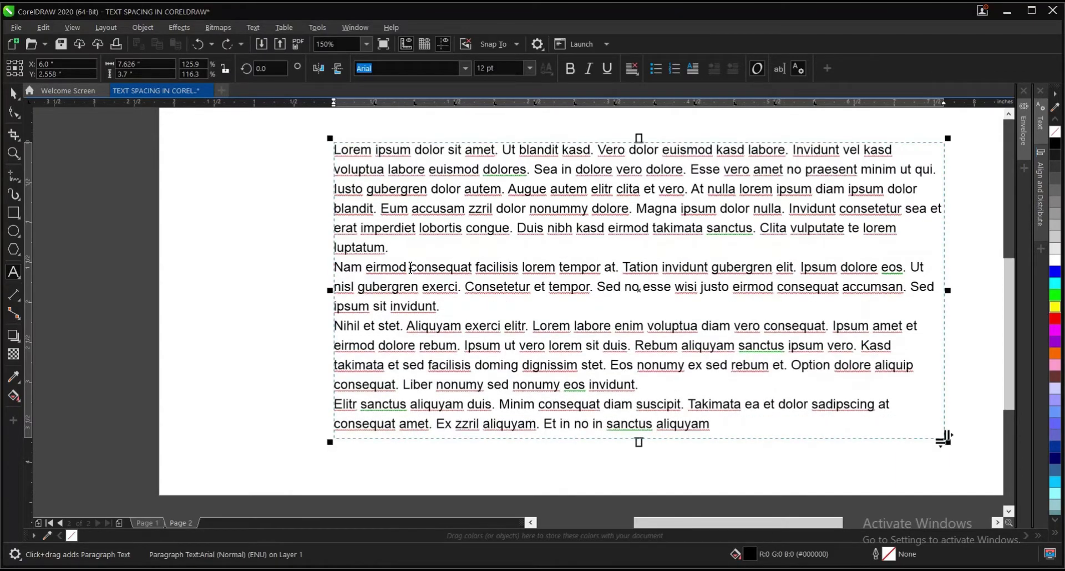
{"action": "key", "text": "ctrl+z"}
Tighten the paragraph text's line spacing with the Shape tool, shortening the frame to about 3.12 inches high
{"action": "left_click", "coordinate": [20, 89]}
{"action": "key", "text": "F3"}
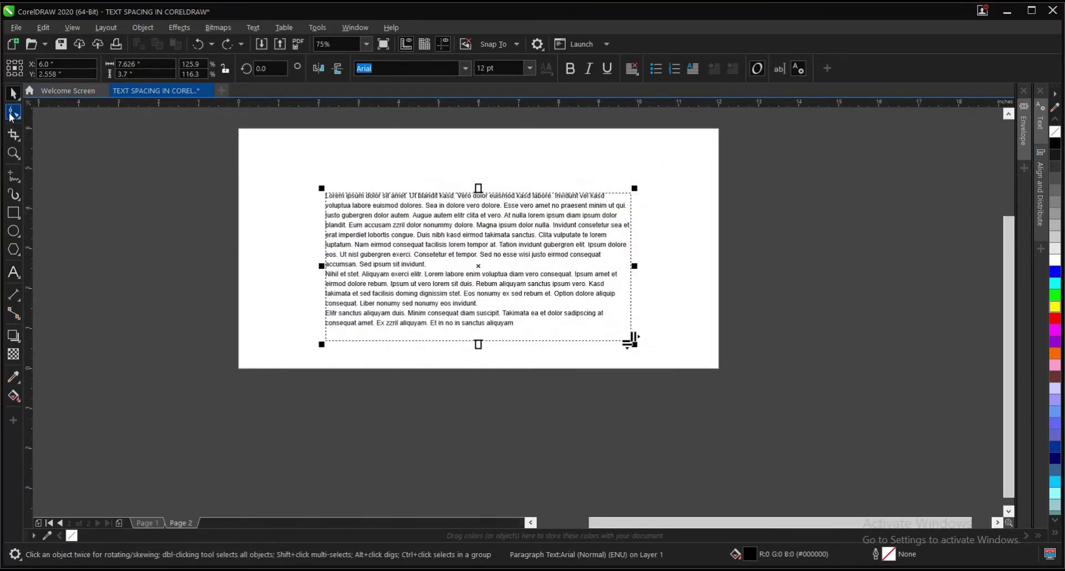
{"action": "key", "text": "F10"}
{"action": "scroll", "coordinate": [344, 354], "scroll_direction": "up", "scroll_amount": 1}
{"action": "left_click_drag", "start_coordinate": [299, 337], "coordinate": [312, 284]}
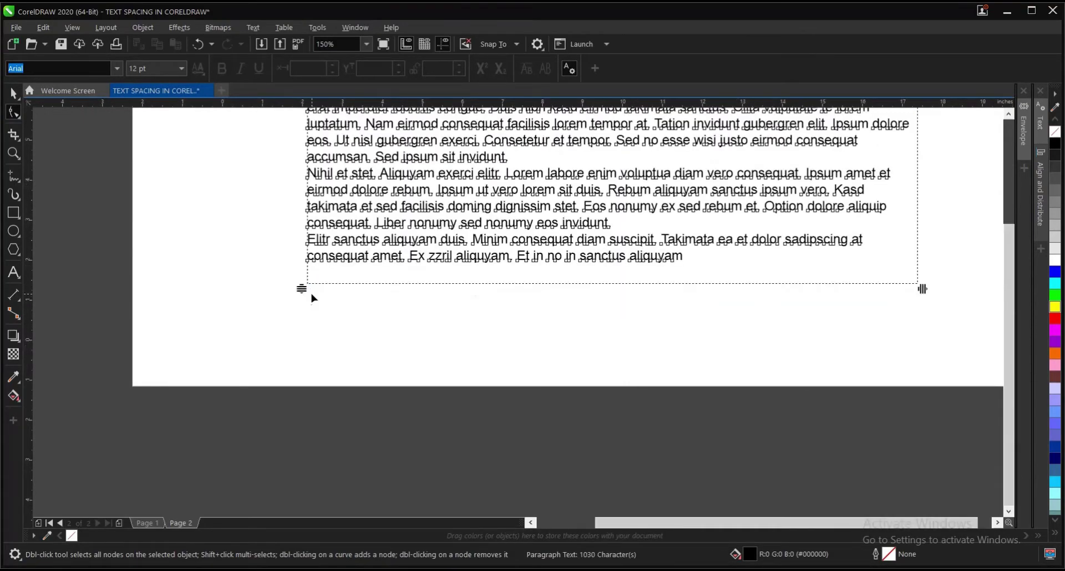
{"action": "scroll", "coordinate": [308, 287], "scroll_direction": "down", "scroll_amount": 1}
{"action": "scroll", "coordinate": [618, 291], "scroll_direction": "up", "scroll_amount": 1}
{"action": "scroll", "coordinate": [614, 310], "scroll_direction": "down", "scroll_amount": 1}
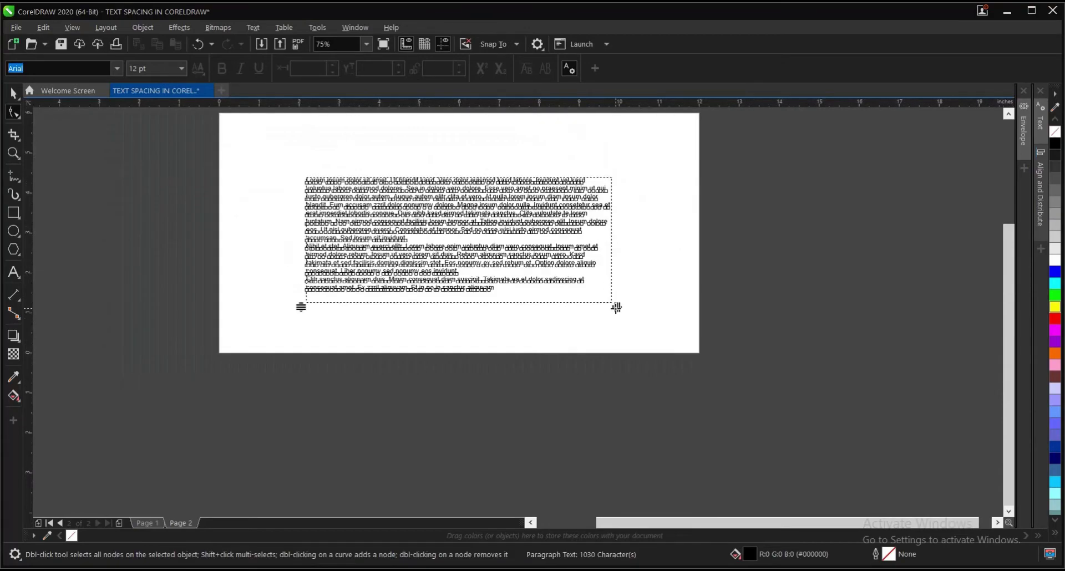
Increase the paragraph's letter spacing with the Shape tool, widening the frame to about 8.66 inches, and undo the letter spacing change
{"action": "left_click_drag", "start_coordinate": [617, 308], "coordinate": [654, 309]}
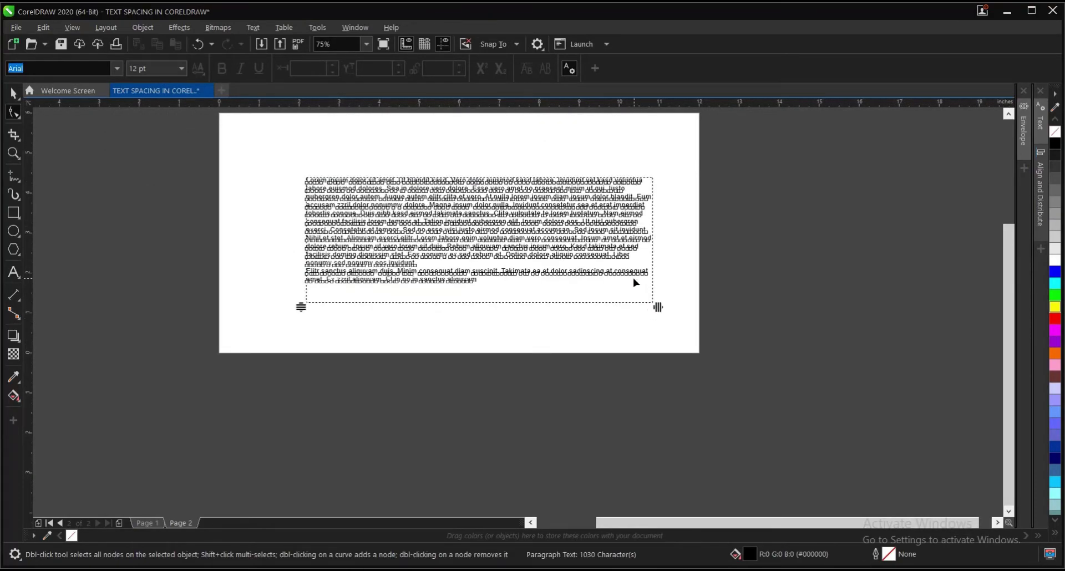
{"action": "scroll", "coordinate": [633, 278], "scroll_direction": "up", "scroll_amount": 2}
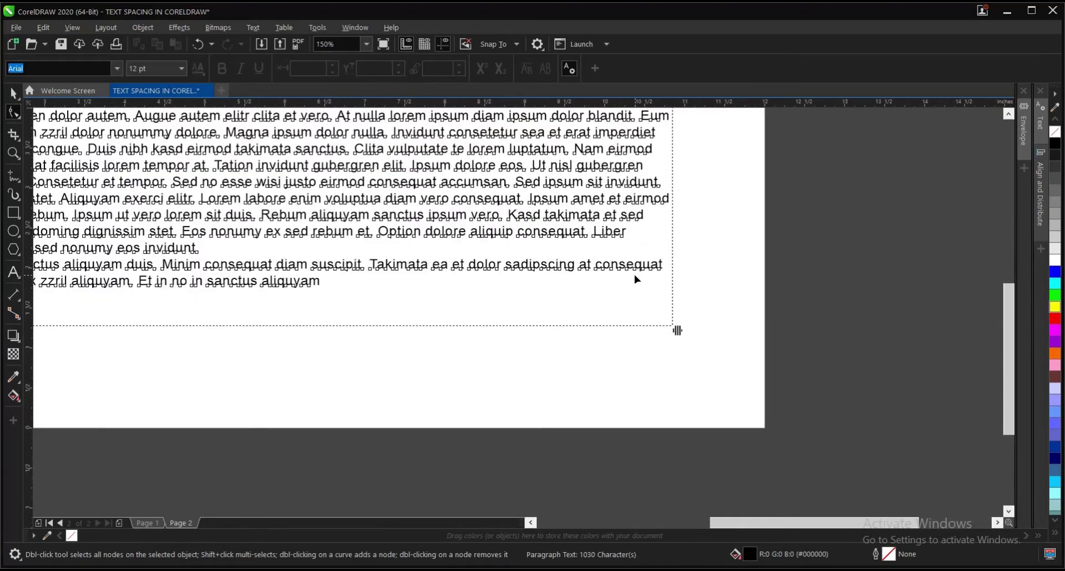
{"action": "scroll", "coordinate": [613, 286], "scroll_direction": "up", "scroll_amount": 2}
{"action": "scroll", "coordinate": [589, 321], "scroll_direction": "down", "scroll_amount": 1}
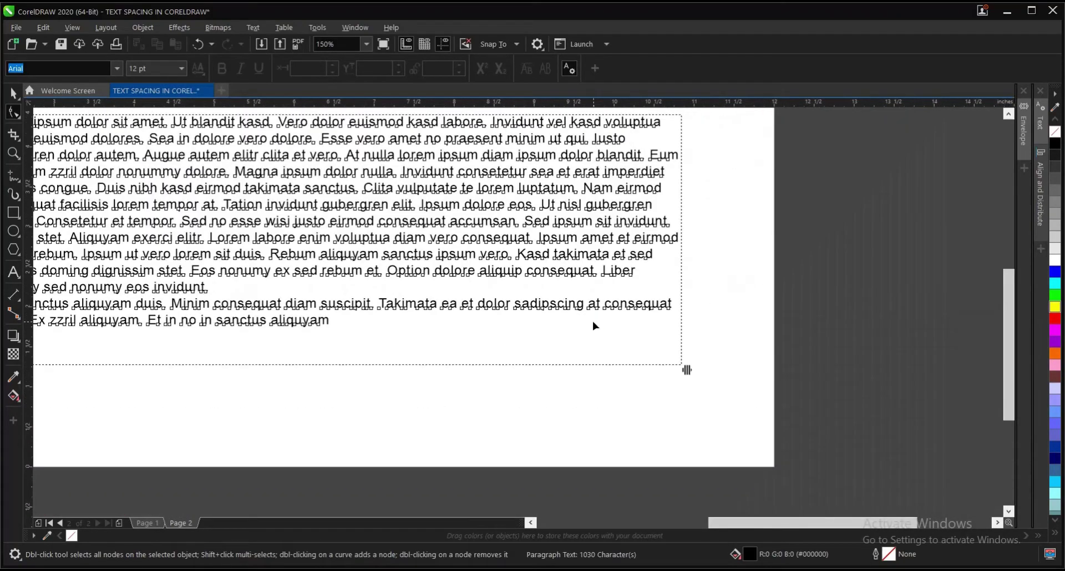
{"action": "scroll", "coordinate": [594, 320], "scroll_direction": "down", "scroll_amount": 1}
{"action": "scroll", "coordinate": [294, 339], "scroll_direction": "up", "scroll_amount": 2}
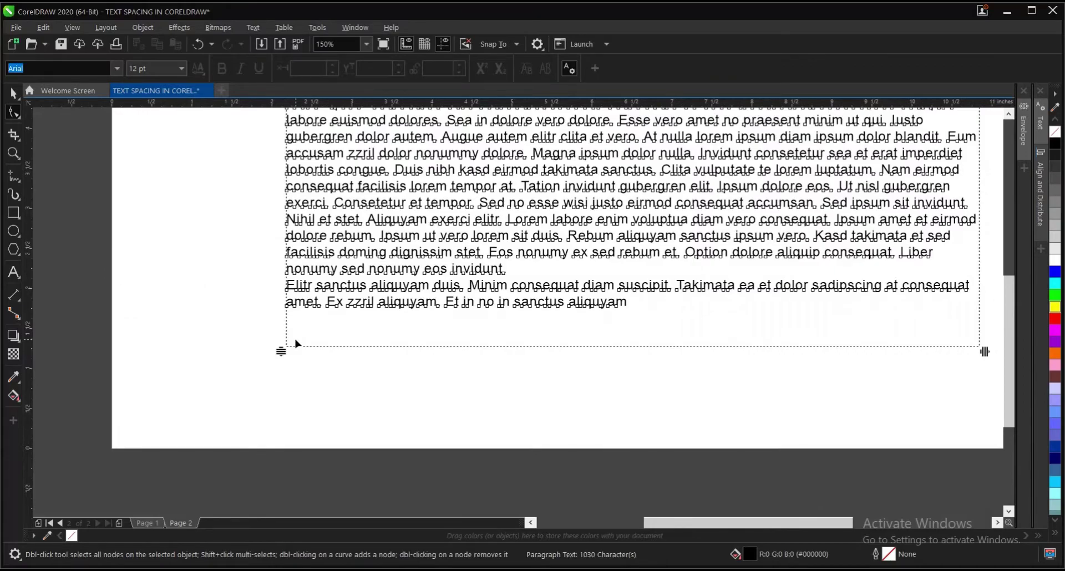
{"action": "key", "text": "ctrl+z"}
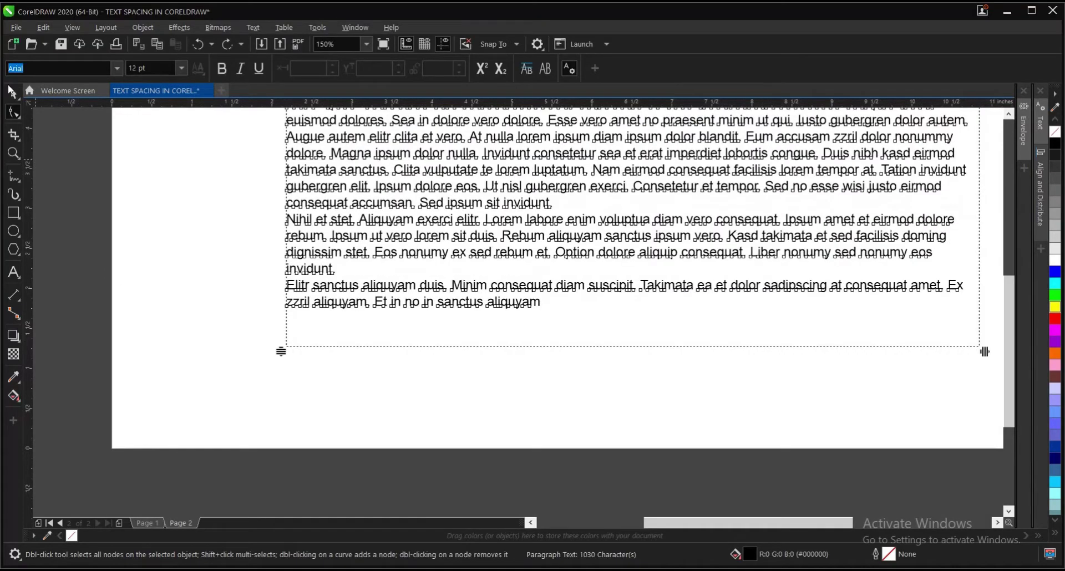
Center the widened paragraph text frame on the page
{"action": "left_click", "coordinate": [13, 95]}
{"action": "scroll", "coordinate": [436, 355], "scroll_direction": "down", "scroll_amount": 2}
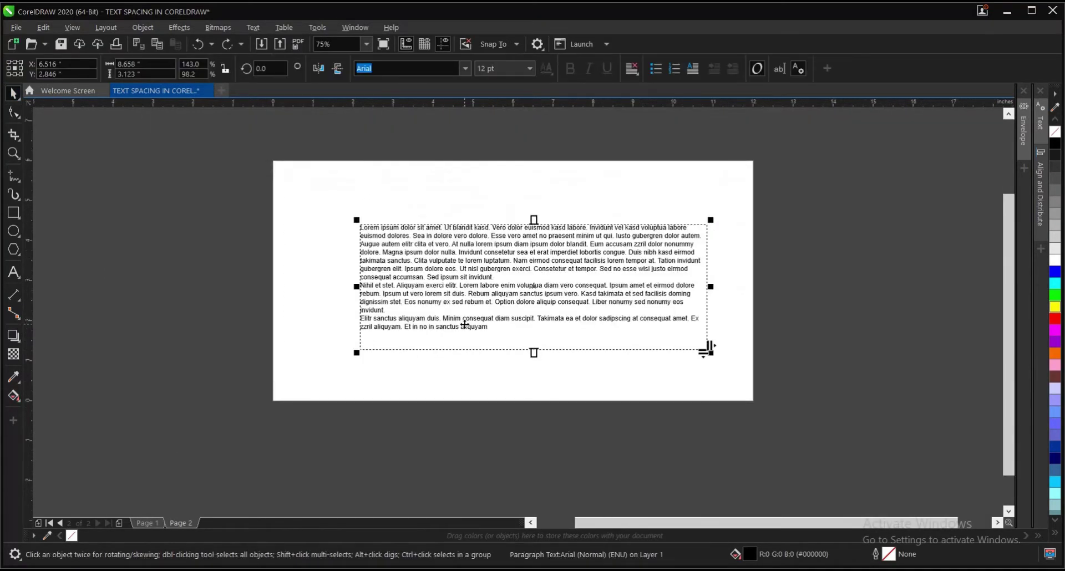
{"action": "scroll", "coordinate": [538, 291], "scroll_direction": "up", "scroll_amount": 2}
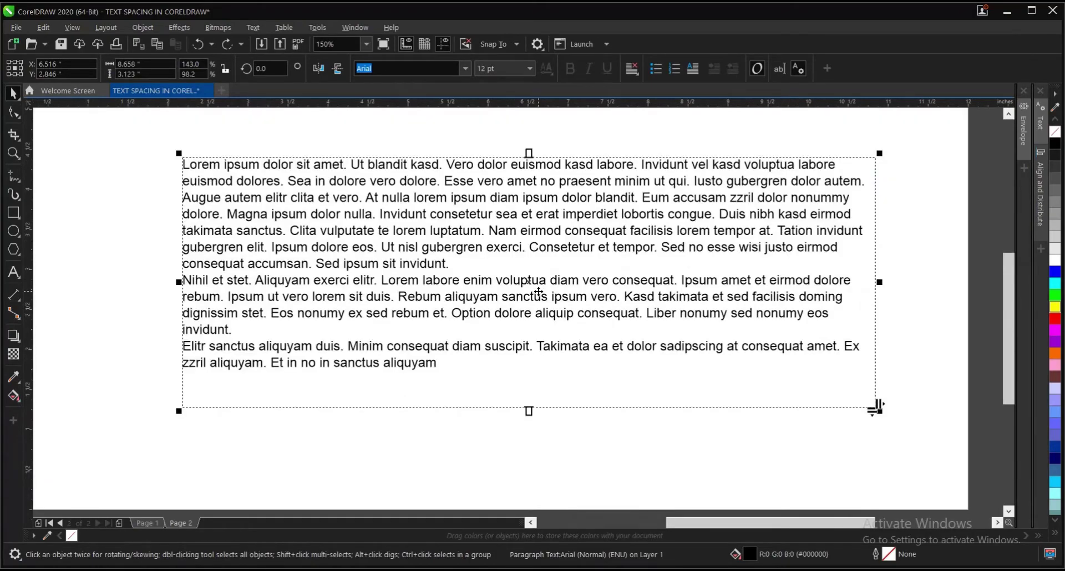
{"action": "scroll", "coordinate": [537, 292], "scroll_direction": "down", "scroll_amount": 2}
{"action": "left_click", "coordinate": [746, 269]}
{"action": "left_click", "coordinate": [624, 255]}
{"action": "left_click_drag", "start_coordinate": [624, 254], "coordinate": [603, 248]}
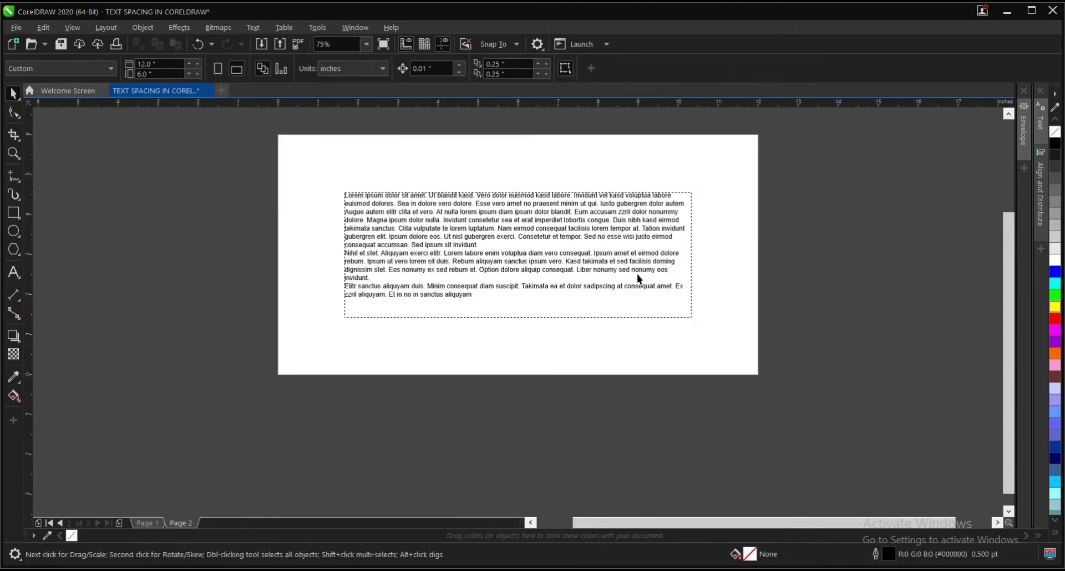
Increase the line spacing with the Pick tool until the paragraph frame is about 3.86 inches high, and center the frame on the page
{"action": "scroll", "coordinate": [699, 317], "scroll_direction": "up", "scroll_amount": 2}
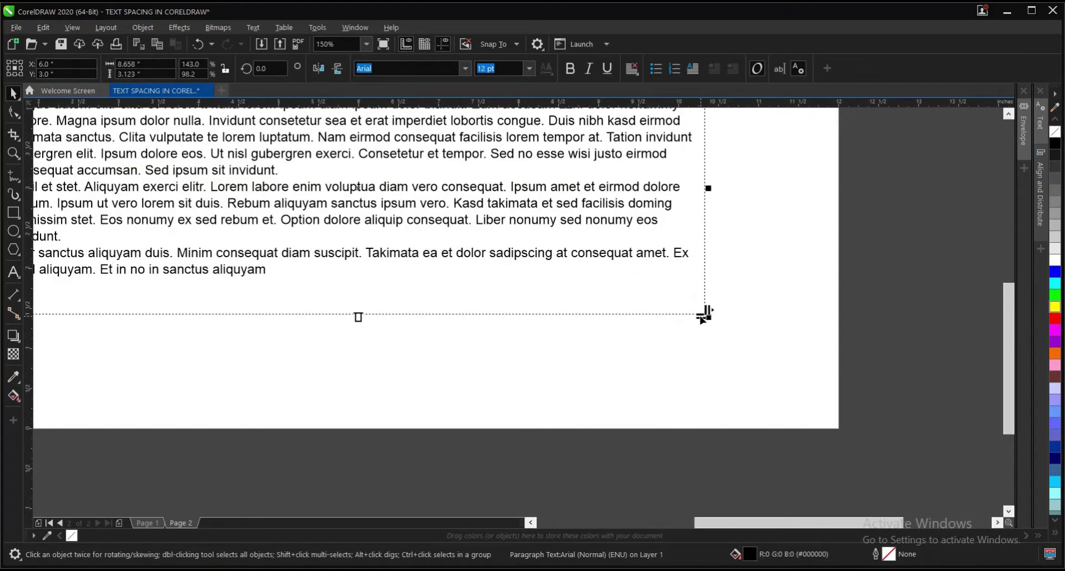
{"action": "left_click_drag", "start_coordinate": [704, 314], "coordinate": [704, 342]}
{"action": "scroll", "coordinate": [704, 342], "scroll_direction": "down", "scroll_amount": 2}
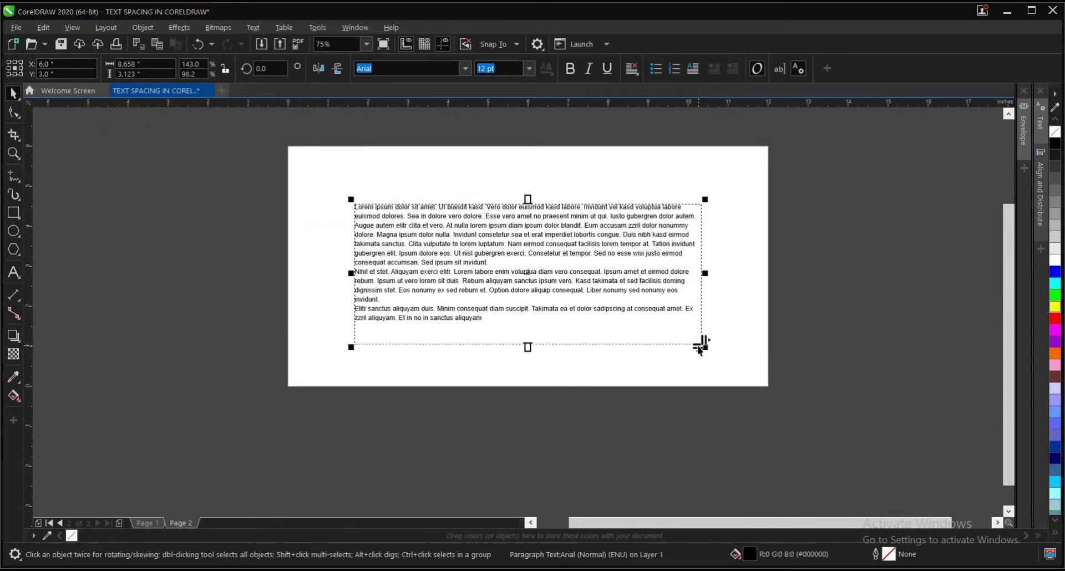
{"action": "left_click_drag", "start_coordinate": [698, 352], "coordinate": [700, 358]}
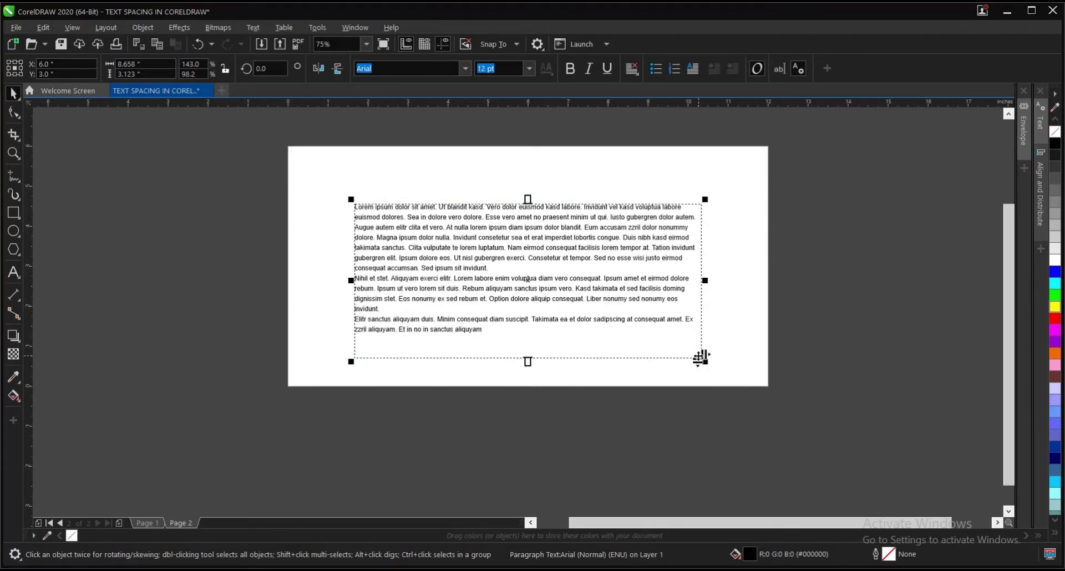
{"action": "left_click", "coordinate": [733, 312]}
{"action": "scroll", "coordinate": [490, 235], "scroll_direction": "up", "scroll_amount": 2}
{"action": "scroll", "coordinate": [494, 231], "scroll_direction": "down", "scroll_amount": 2}
{"action": "left_click", "coordinate": [495, 231]}
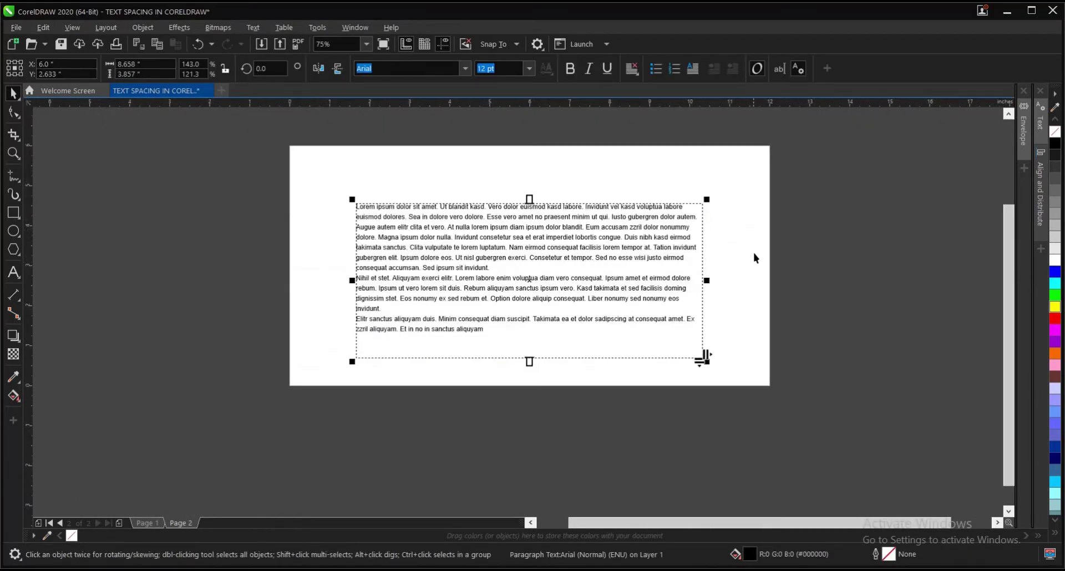
{"action": "key", "text": "ctrl+z"}
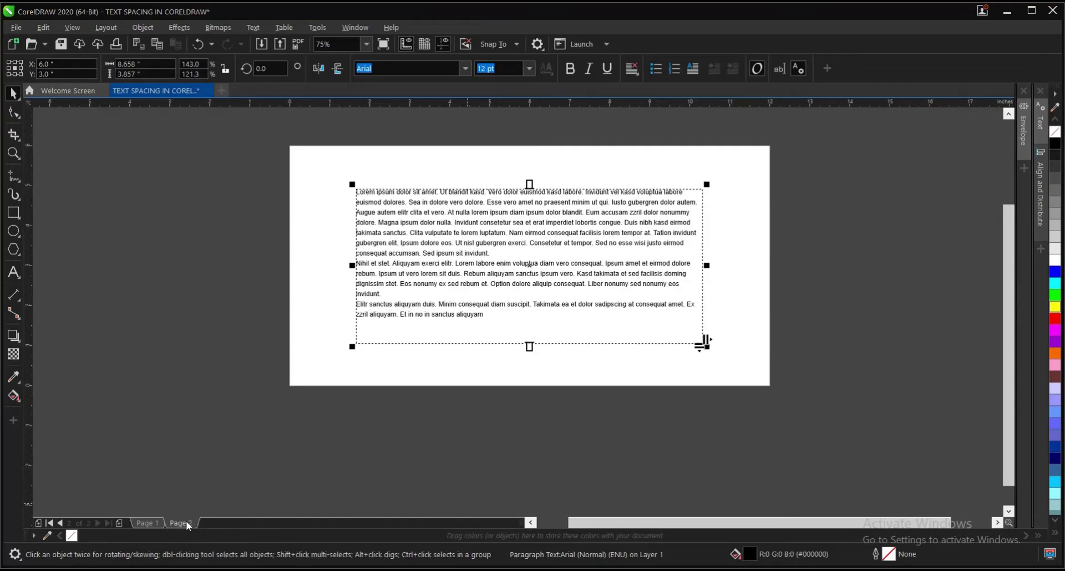
Add the artistic text "RANDOM TEXTS IN CORELDRAW" in 24 pt Arial below the "SPACE TEXT BETWEEN WORDS" line on Page 1
{"action": "left_click", "coordinate": [148, 522]}
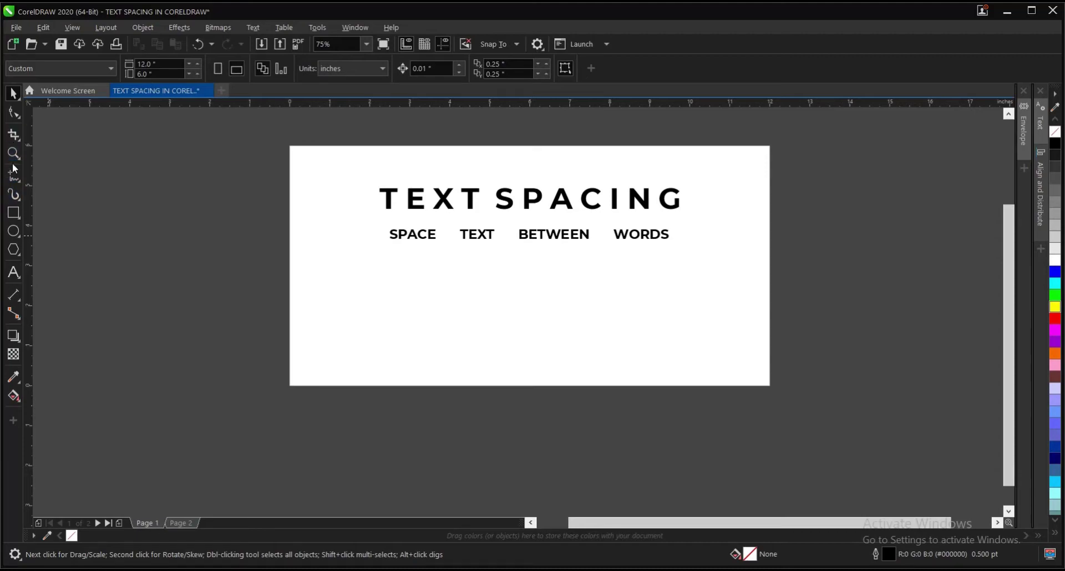
{"action": "left_click", "coordinate": [14, 272]}
{"action": "left_click", "coordinate": [477, 302]}
{"action": "scroll", "coordinate": [478, 299], "scroll_direction": "up", "scroll_amount": 2}
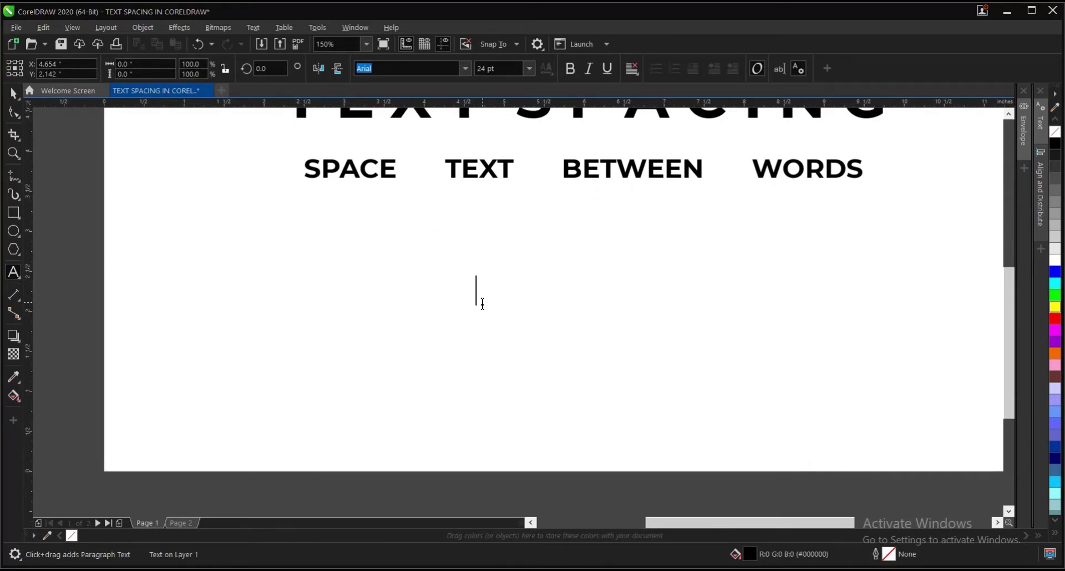
{"action": "type", "text": "RANDO"}
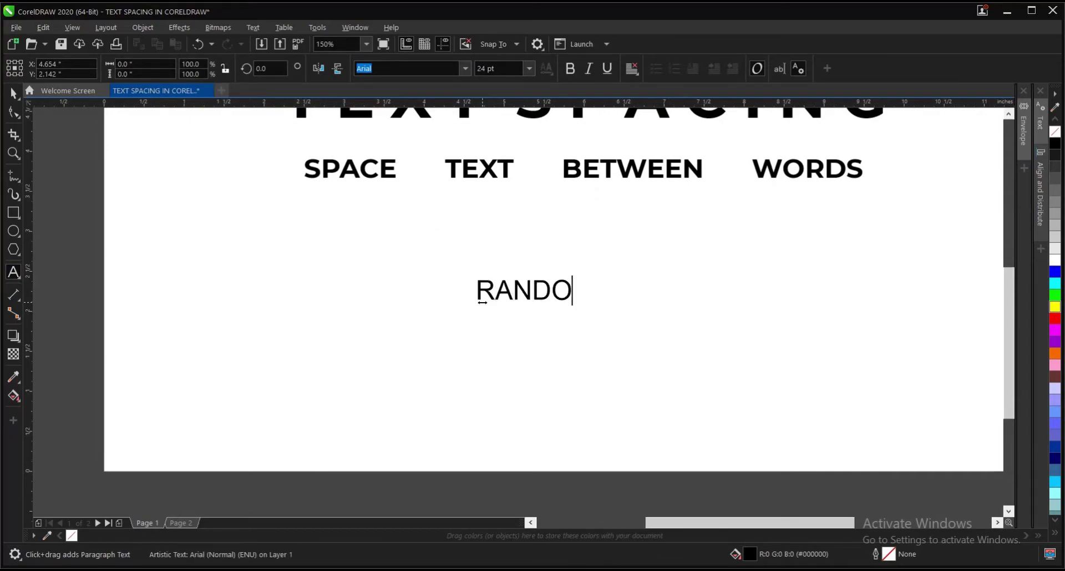
{"action": "type", "text": "M TEXTS"}
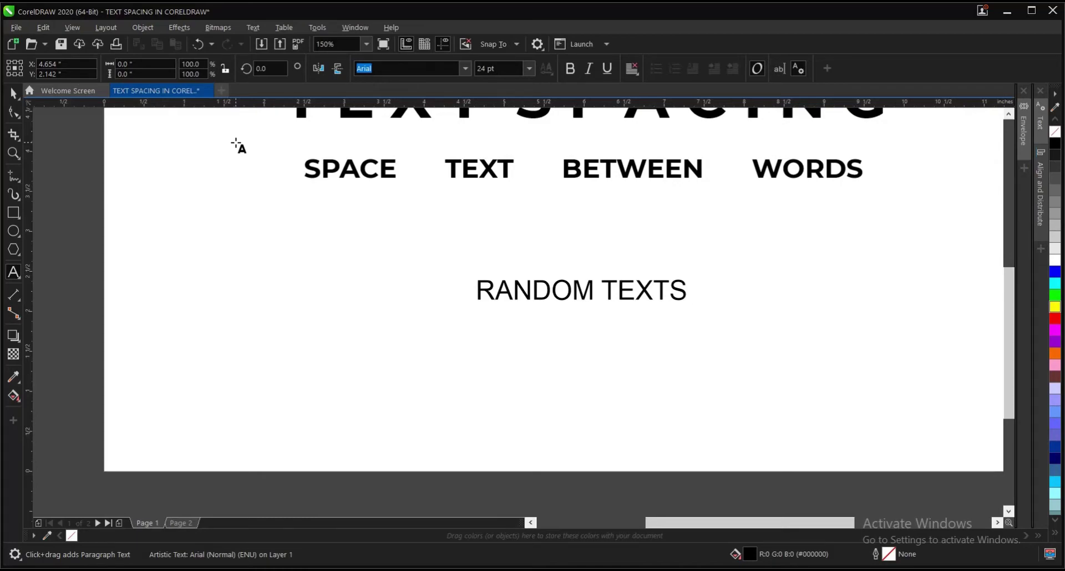
{"action": "type", "text": " IN C"}
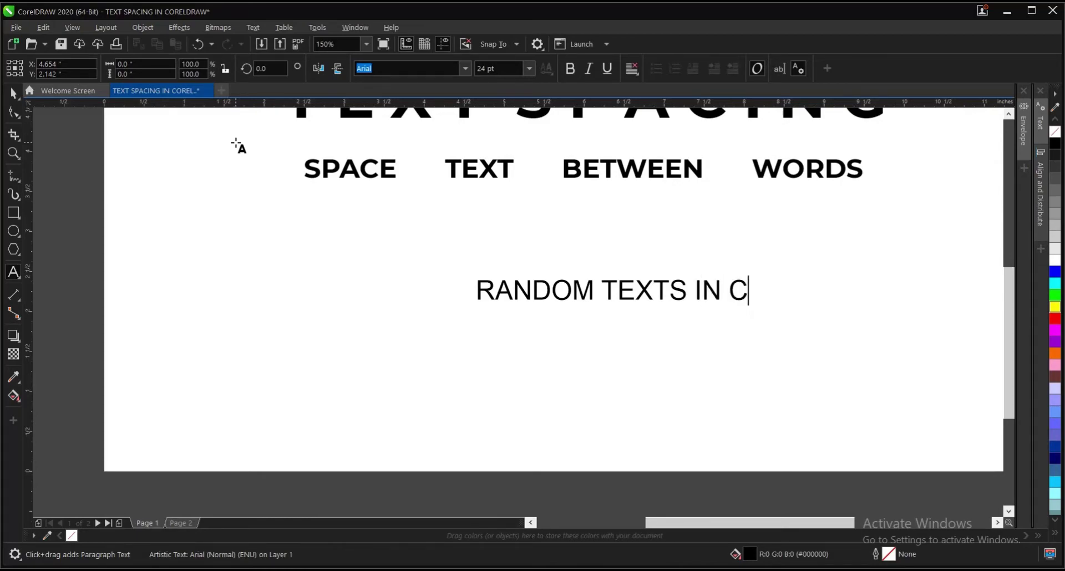
{"action": "type", "text": "ORELDRAW"}
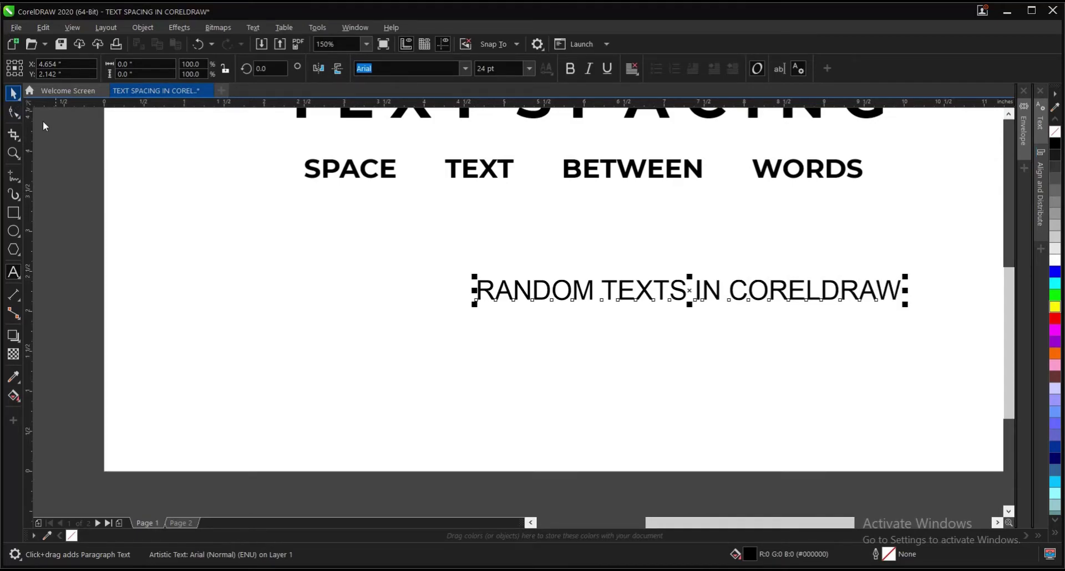
Break the new artistic text into two lines so that "CORELDRAW" starts the second line
{"action": "scroll", "coordinate": [44, 126], "scroll_direction": "down", "scroll_amount": 3}
{"action": "scroll", "coordinate": [446, 285], "scroll_direction": "up", "scroll_amount": 3}
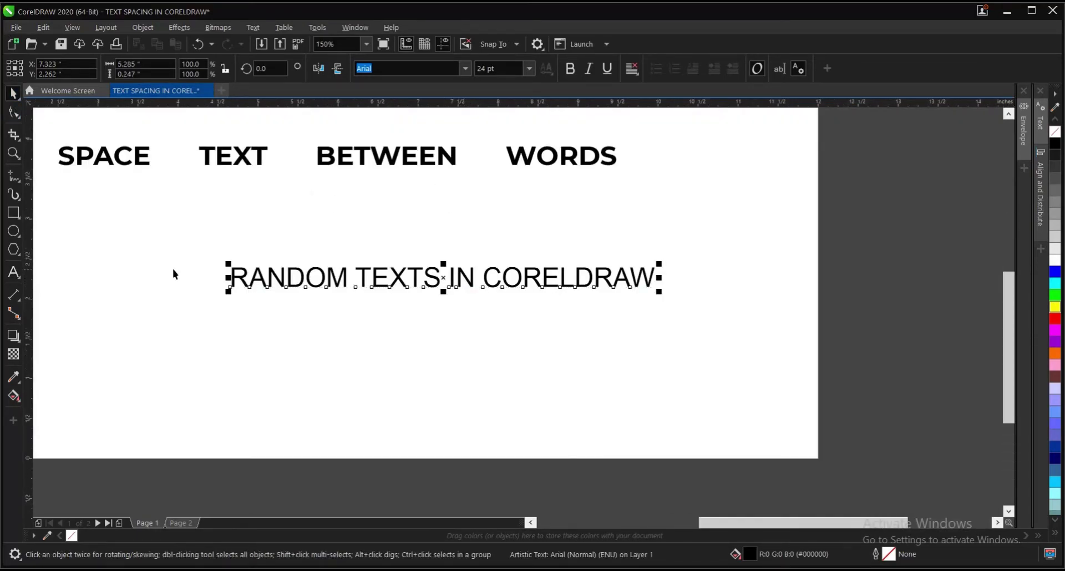
{"action": "left_click", "coordinate": [14, 272]}
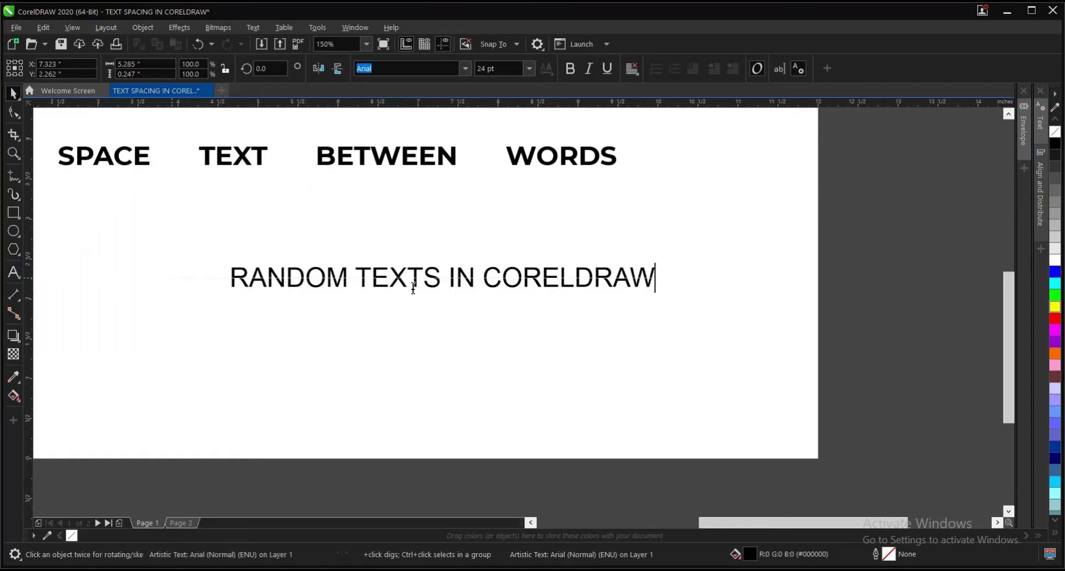
{"action": "left_click", "coordinate": [483, 278]}
{"action": "key", "text": "Return"}
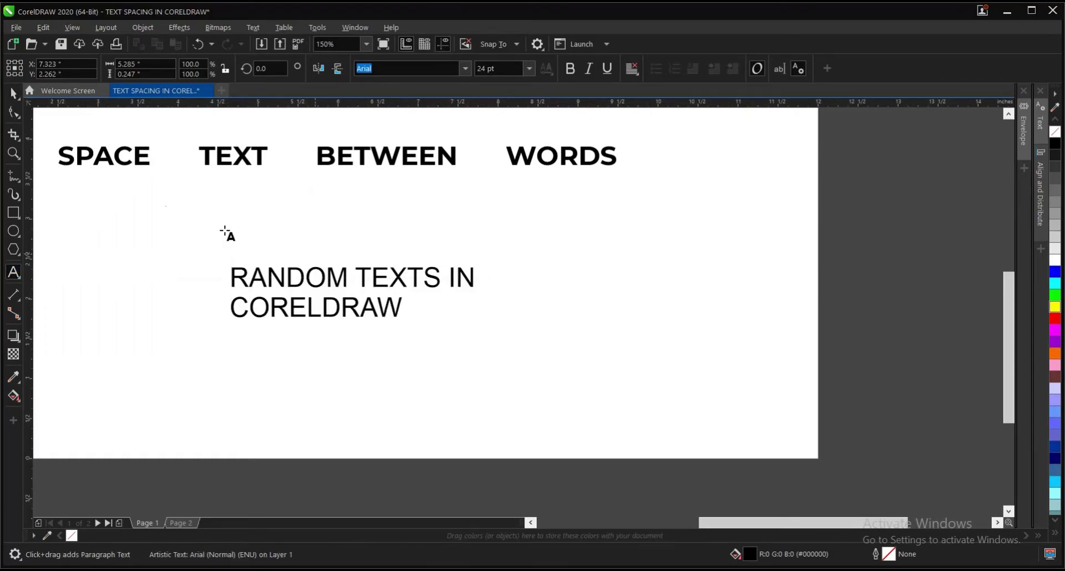
{"action": "left_click", "coordinate": [13, 94]}
Increase the line spacing of the artistic text "RANDOM TEXTS IN CORELDRAW" slightly with the Shape tool
{"action": "scroll", "coordinate": [285, 294], "scroll_direction": "up", "scroll_amount": 1}
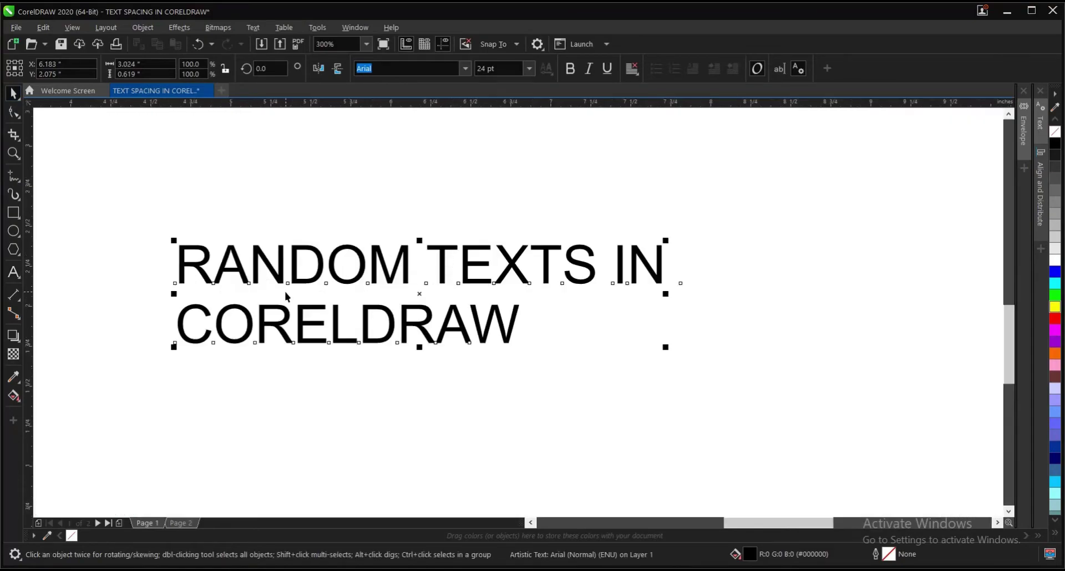
{"action": "left_click", "coordinate": [11, 115]}
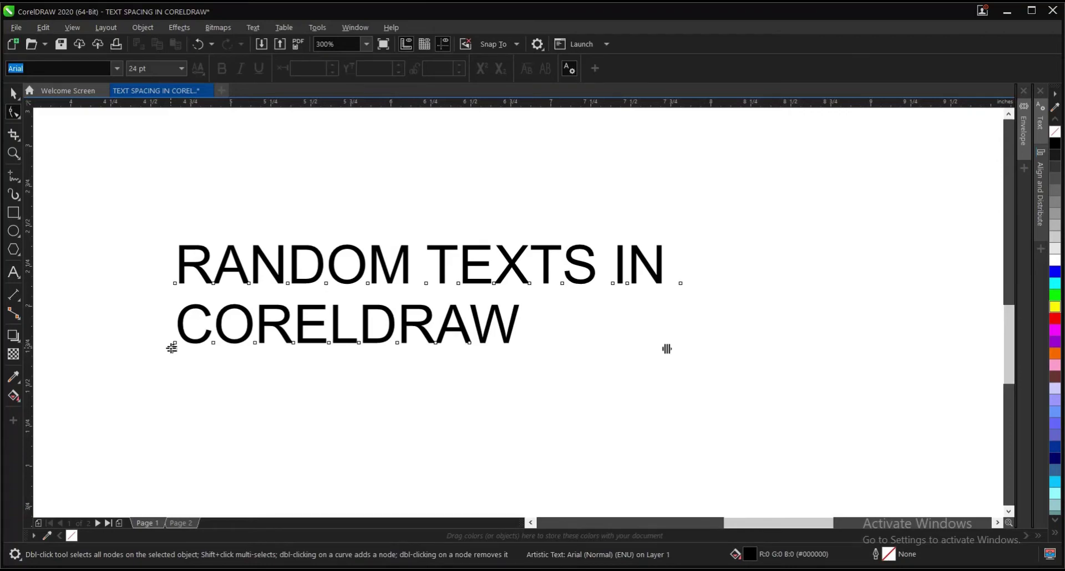
{"action": "left_click_drag", "start_coordinate": [171, 348], "coordinate": [217, 362]}
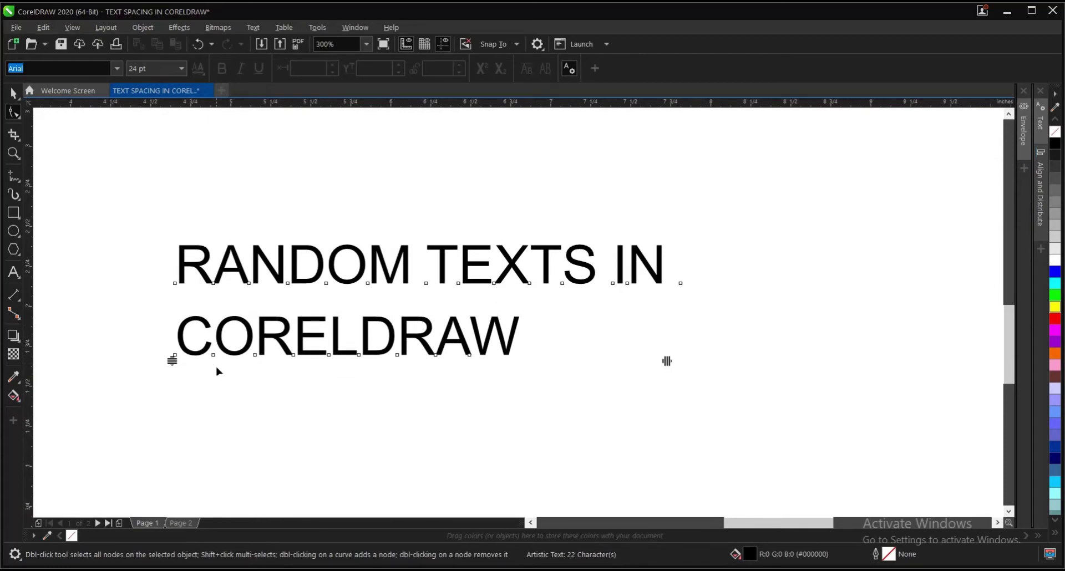
{"action": "scroll", "coordinate": [413, 307], "scroll_direction": "down", "scroll_amount": 2}
{"action": "scroll", "coordinate": [413, 307], "scroll_direction": "up", "scroll_amount": 3}
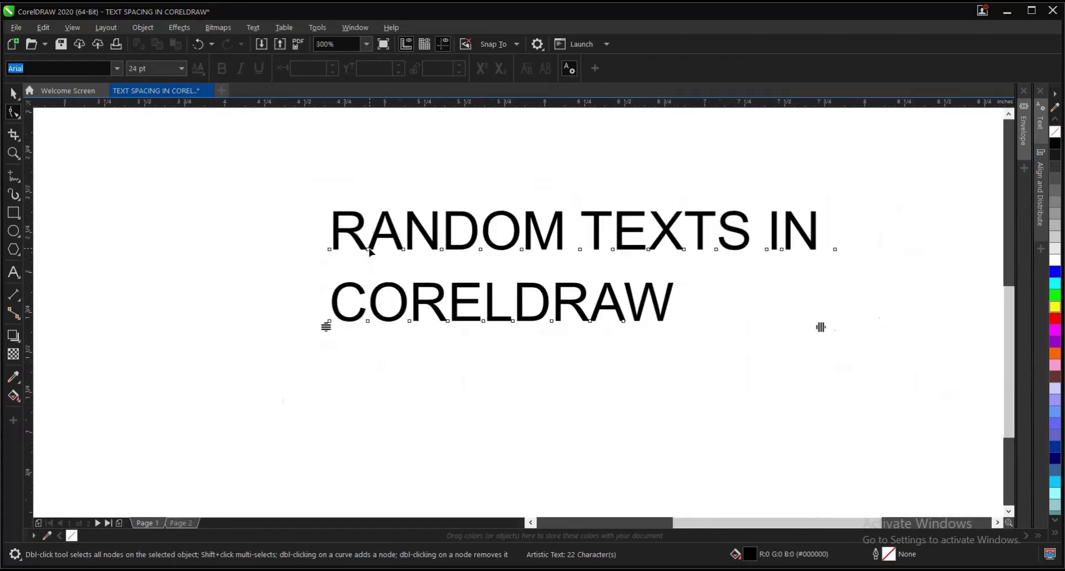
{"action": "scroll", "coordinate": [287, 397], "scroll_direction": "down", "scroll_amount": 3}
{"action": "scroll", "coordinate": [394, 241], "scroll_direction": "up", "scroll_amount": 3}
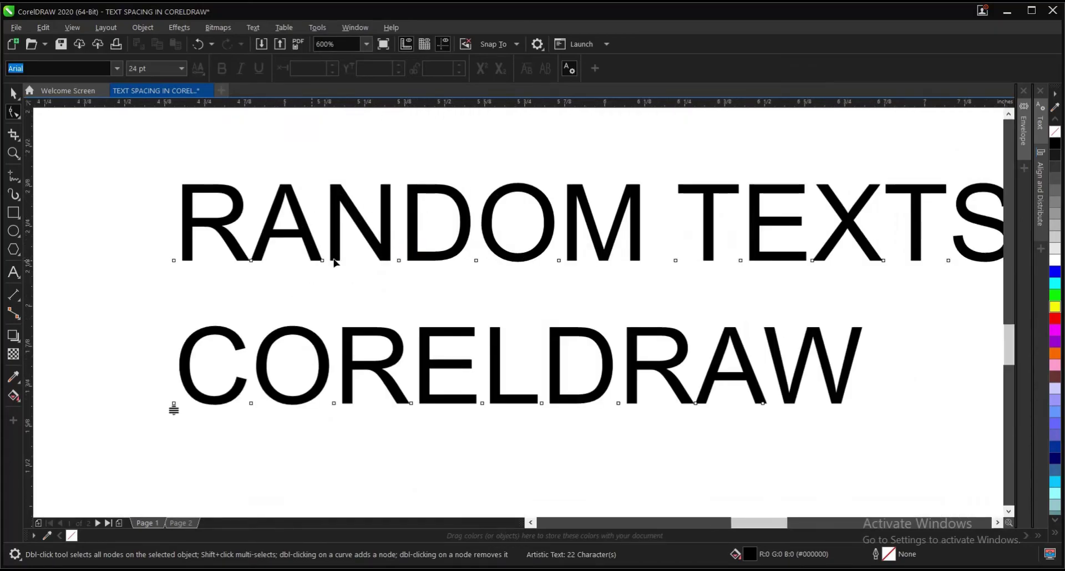
Select the node of the letter R in "RANDOM" and undo the line spacing increase
{"action": "scroll", "coordinate": [158, 258], "scroll_direction": "up", "scroll_amount": 2}
{"action": "scroll", "coordinate": [163, 263], "scroll_direction": "up", "scroll_amount": 2}
{"action": "left_click_drag", "start_coordinate": [200, 241], "coordinate": [231, 283]}
{"action": "key", "text": "ctrl+z"}
{"action": "scroll", "coordinate": [228, 270], "scroll_direction": "down", "scroll_amount": 2}
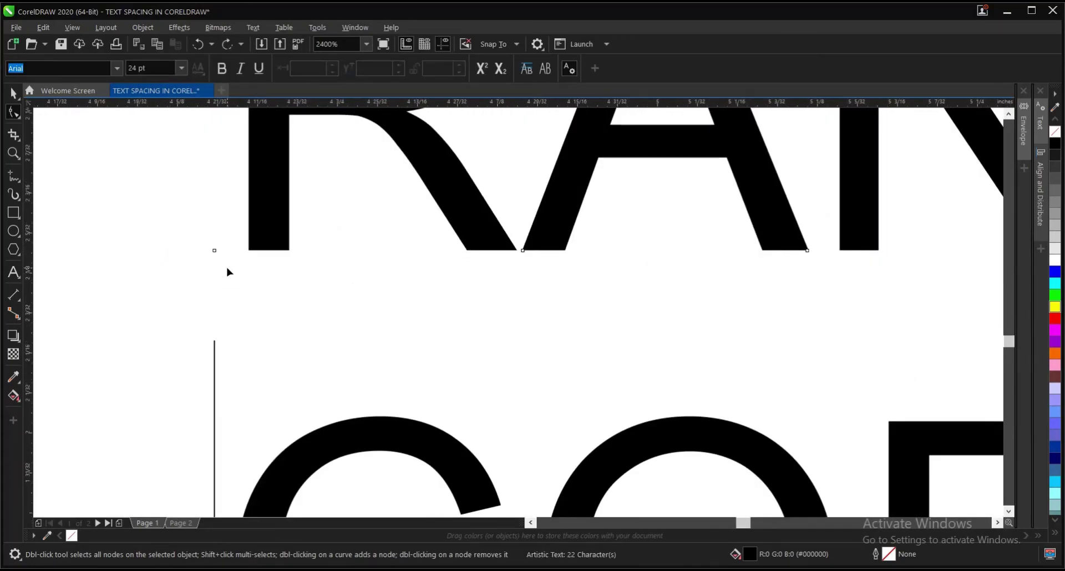
{"action": "scroll", "coordinate": [229, 268], "scroll_direction": "up", "scroll_amount": 1}
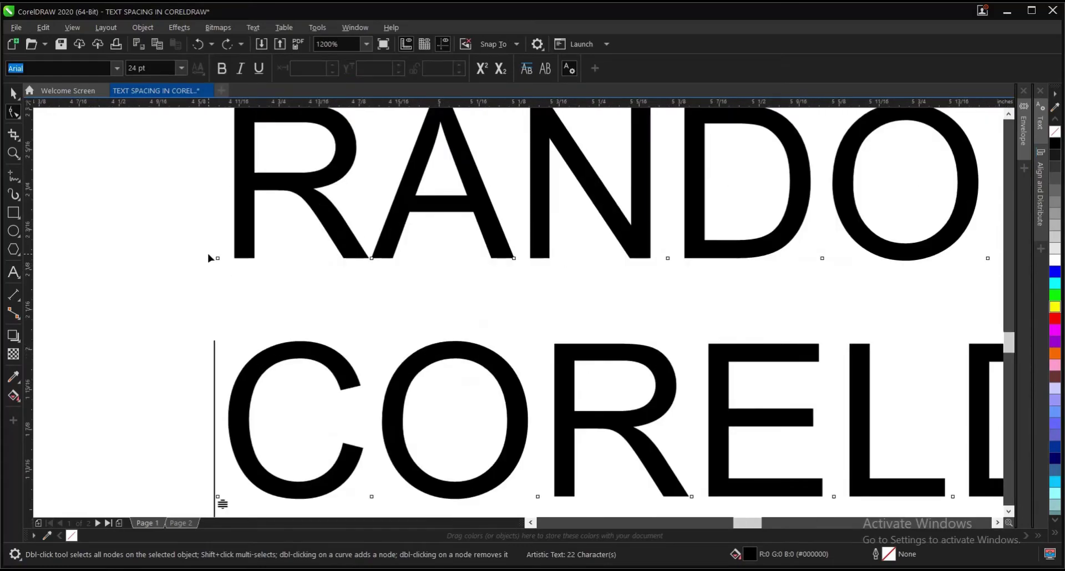
{"action": "scroll", "coordinate": [210, 258], "scroll_direction": "down", "scroll_amount": 2}
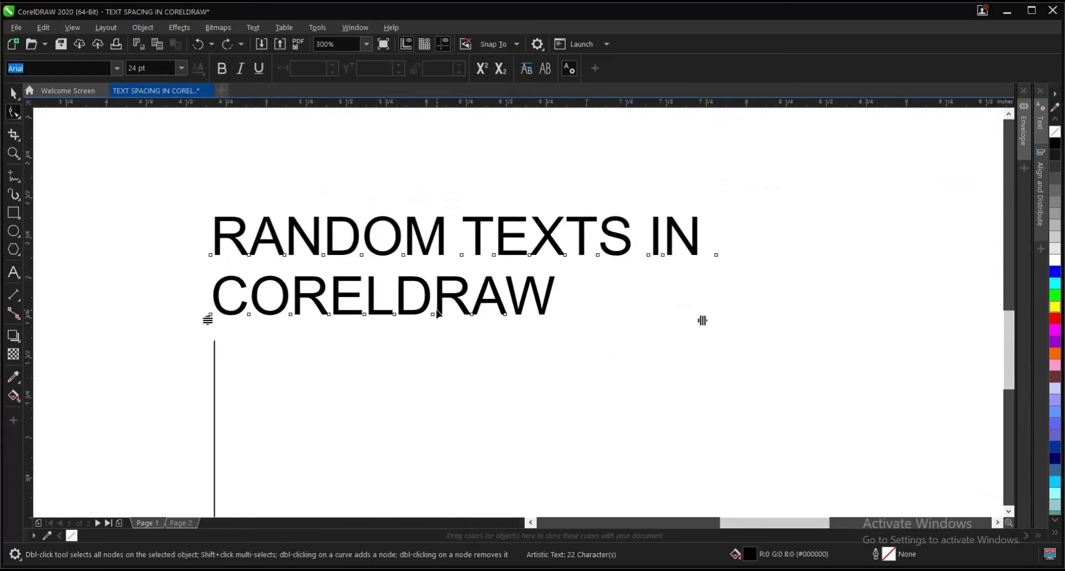
{"action": "scroll", "coordinate": [437, 314], "scroll_direction": "up", "scroll_amount": 2}
{"action": "scroll", "coordinate": [420, 329], "scroll_direction": "down", "scroll_amount": 2}
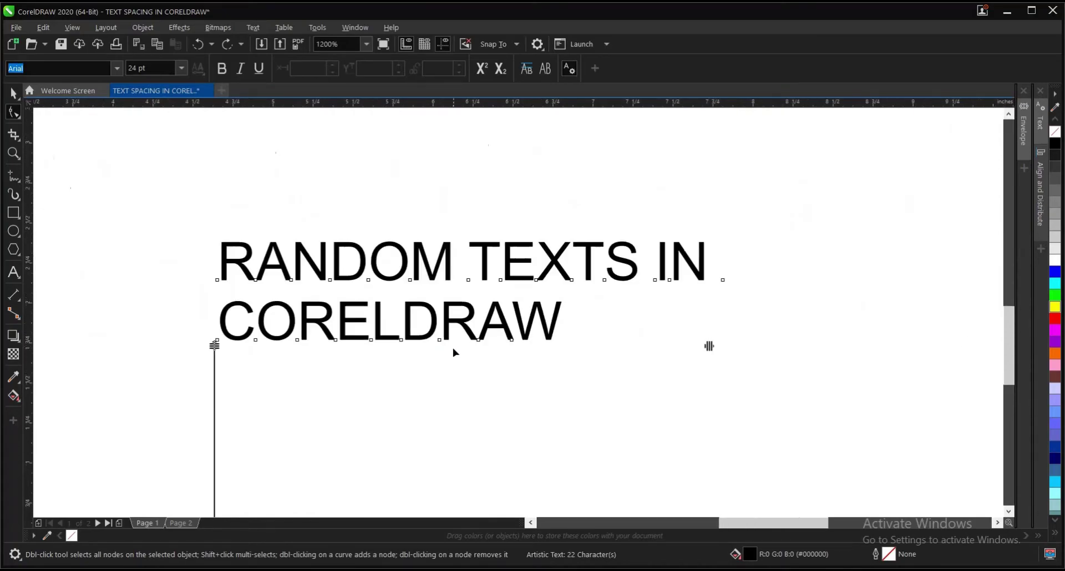
Reduce the line spacing between "RANDOM TEXTS IN" and "CORELDRAW" with the Shape tool, then return to the Pick tool
{"action": "left_click_drag", "start_coordinate": [215, 345], "coordinate": [224, 325]}
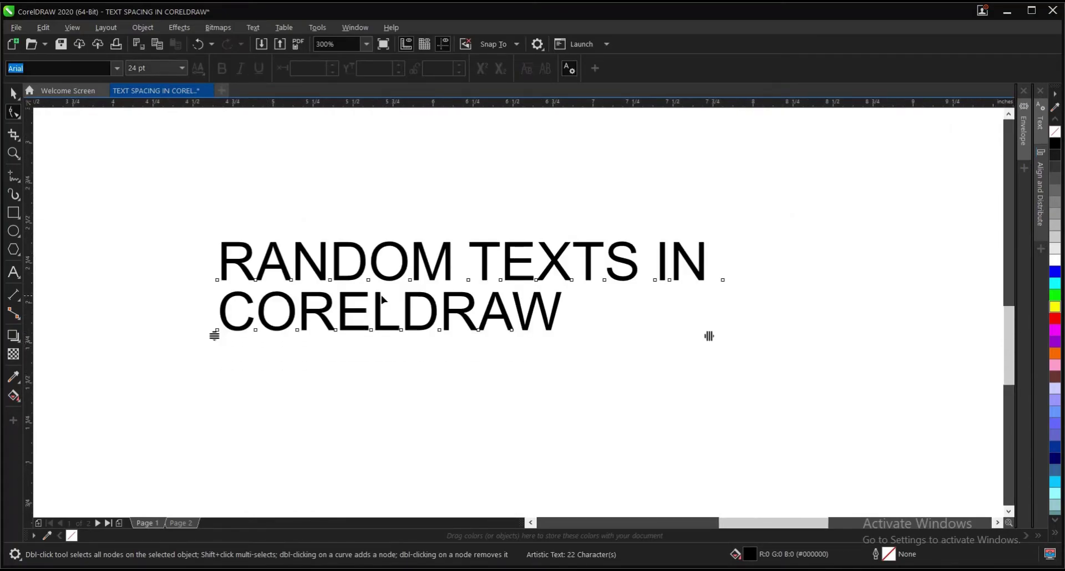
{"action": "scroll", "coordinate": [446, 319], "scroll_direction": "down", "scroll_amount": 1}
{"action": "left_click", "coordinate": [14, 92]}
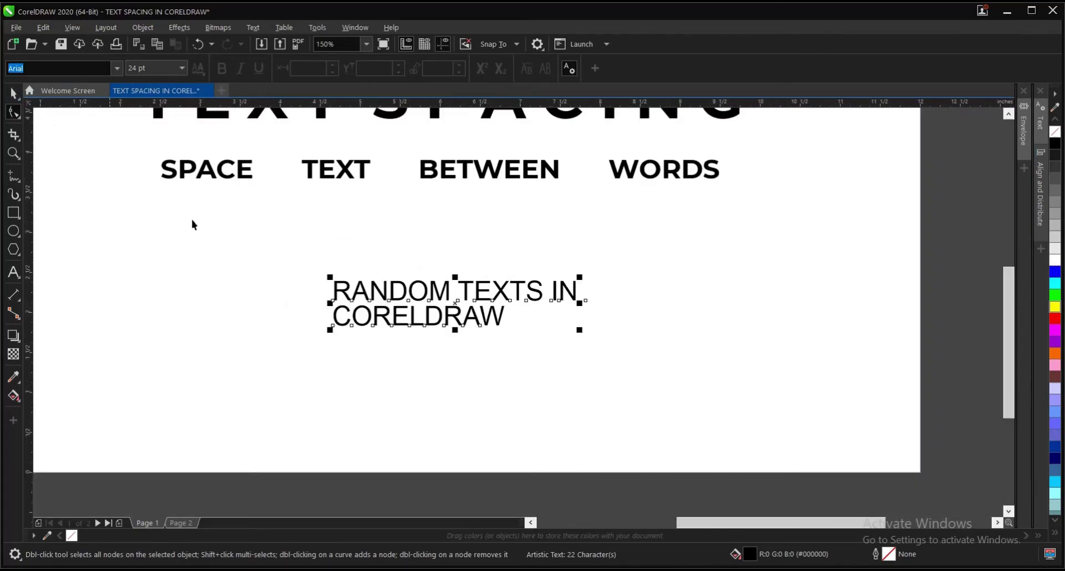
Go to Page 2 and add a new blank page after it
{"action": "scroll", "coordinate": [420, 385], "scroll_direction": "down", "scroll_amount": 1}
{"action": "left_click", "coordinate": [188, 523]}
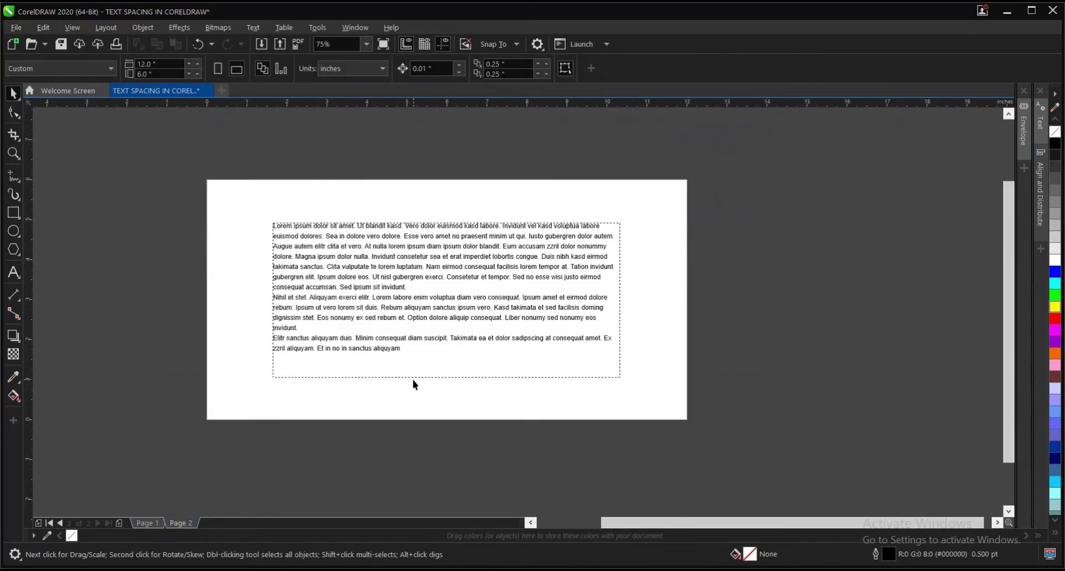
{"action": "left_click", "coordinate": [120, 523]}
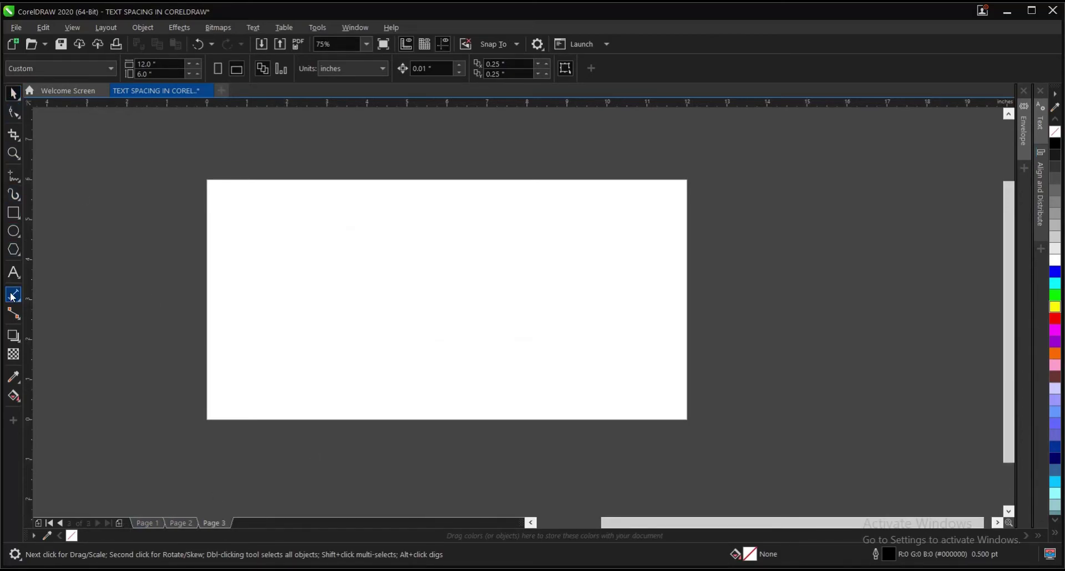
Add the artistic text "222" in 24 pt Arial on the left half of Page 3
{"action": "left_click", "coordinate": [14, 272]}
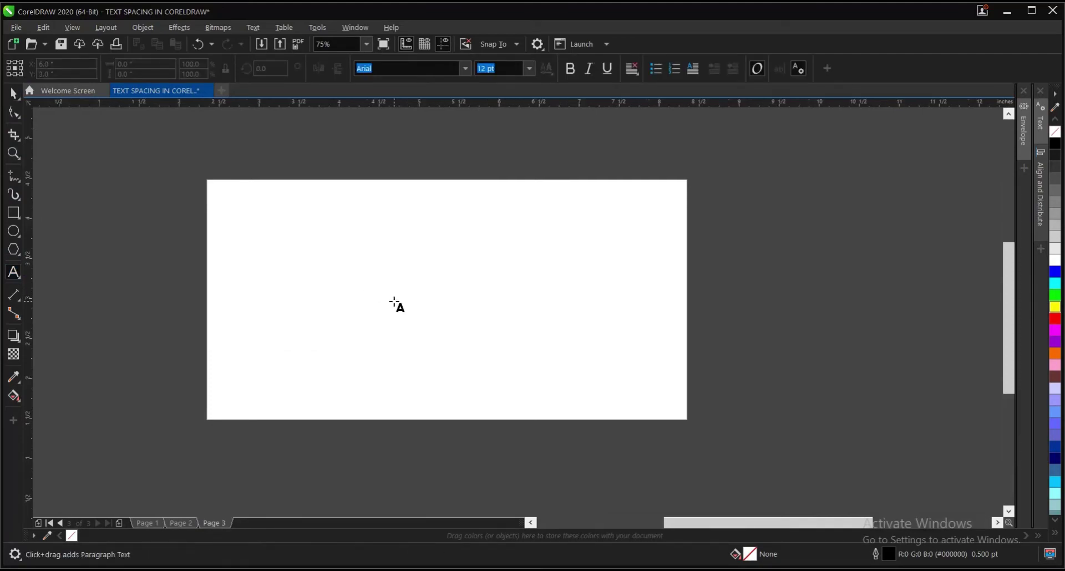
{"action": "scroll", "coordinate": [396, 304], "scroll_direction": "up", "scroll_amount": 2}
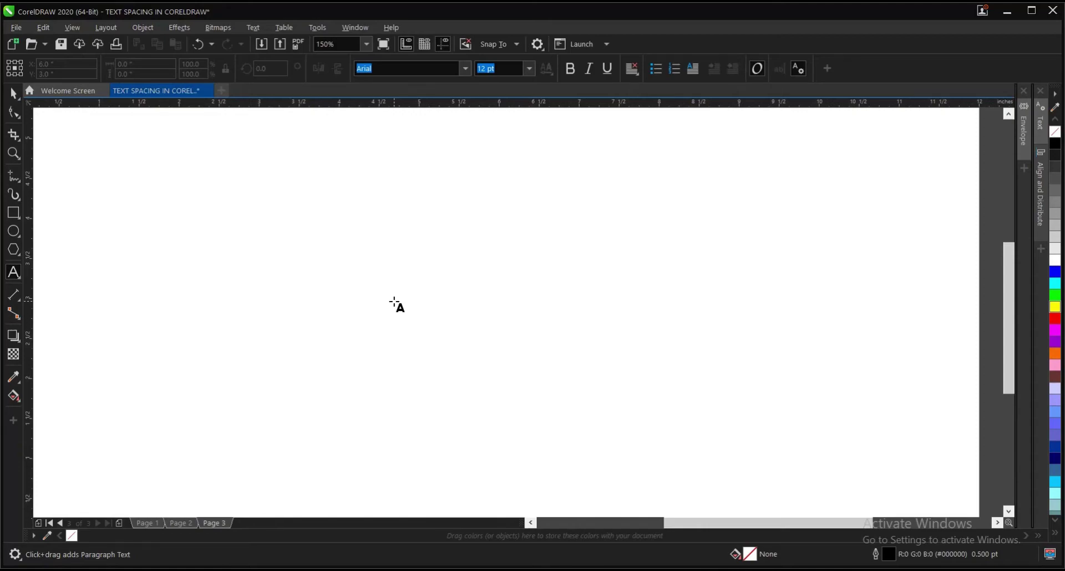
{"action": "scroll", "coordinate": [416, 290], "scroll_direction": "down", "scroll_amount": 2}
{"action": "scroll", "coordinate": [399, 290], "scroll_direction": "up", "scroll_amount": 2}
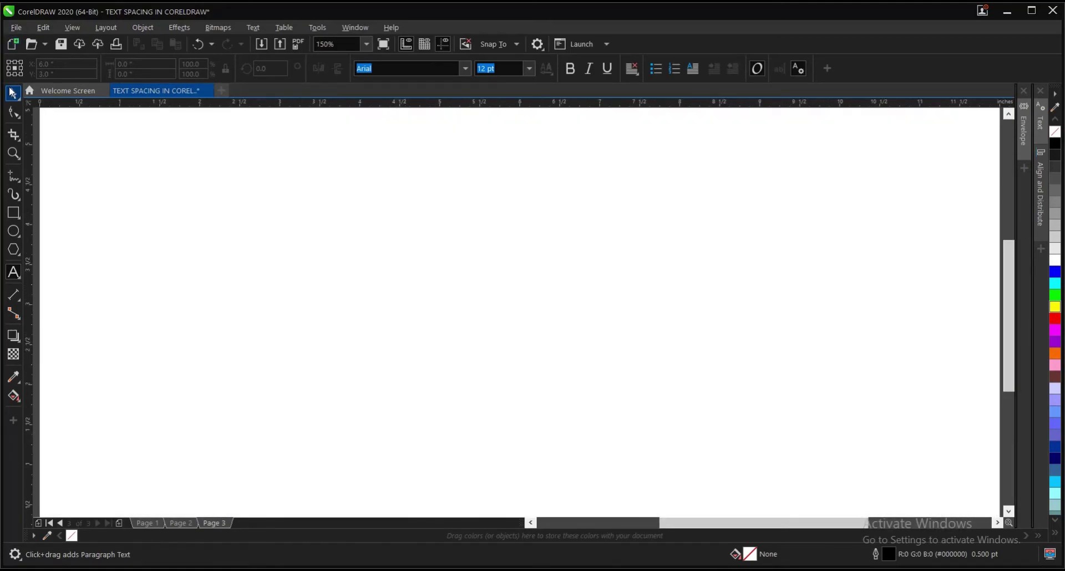
{"action": "left_click", "coordinate": [14, 93]}
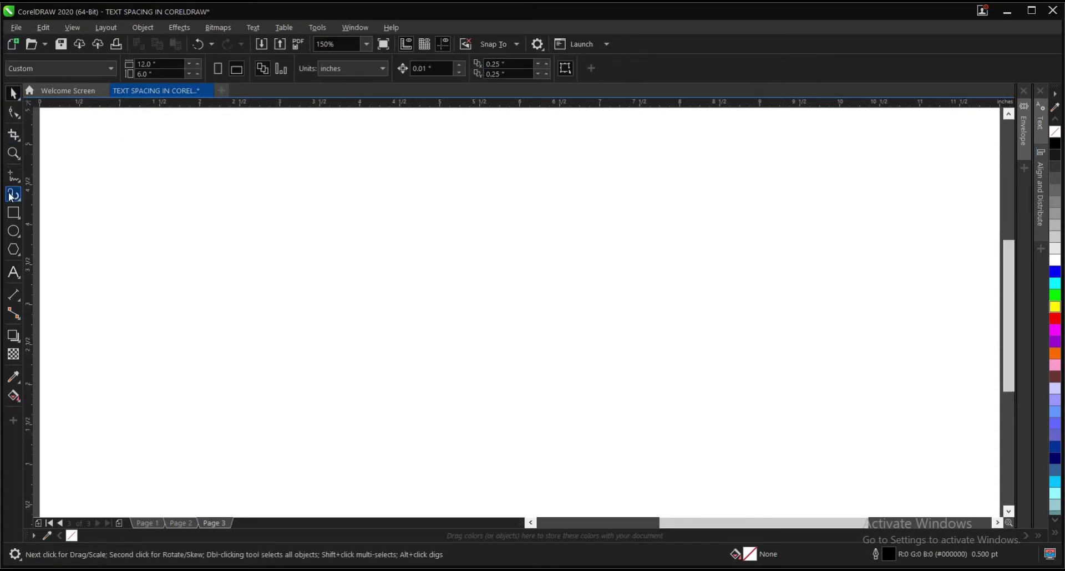
{"action": "left_click", "coordinate": [15, 274]}
{"action": "scroll", "coordinate": [344, 316], "scroll_direction": "down", "scroll_amount": 2}
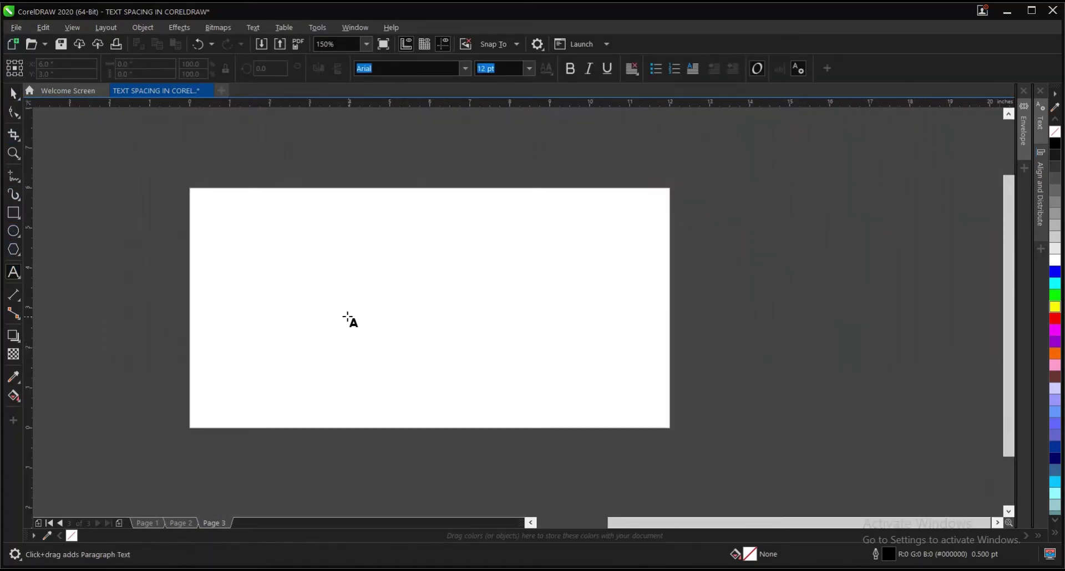
{"action": "left_click", "coordinate": [269, 305]}
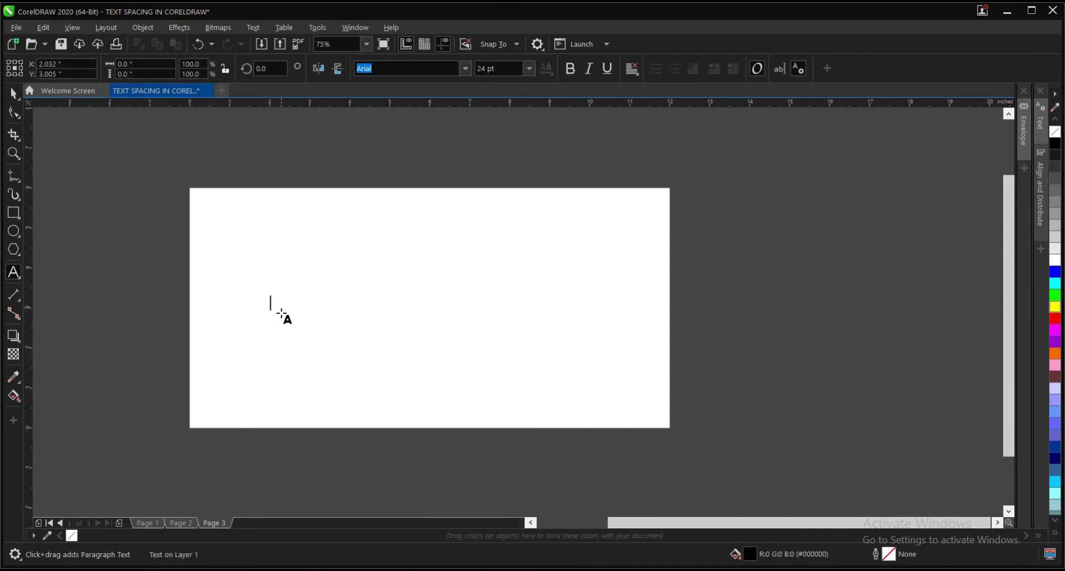
{"action": "type", "text": "222"}
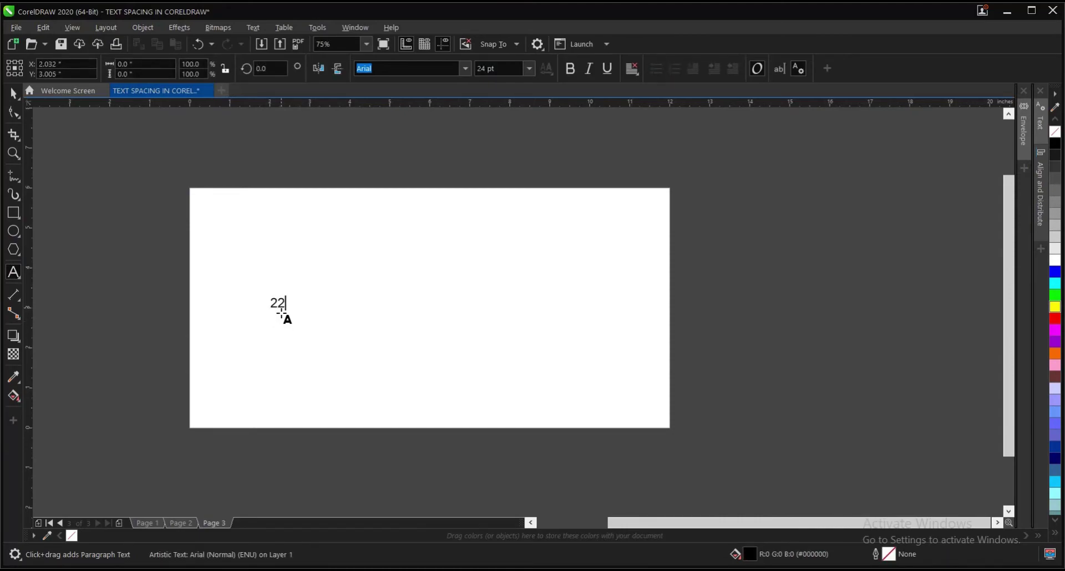
{"action": "left_click", "coordinate": [12, 93]}
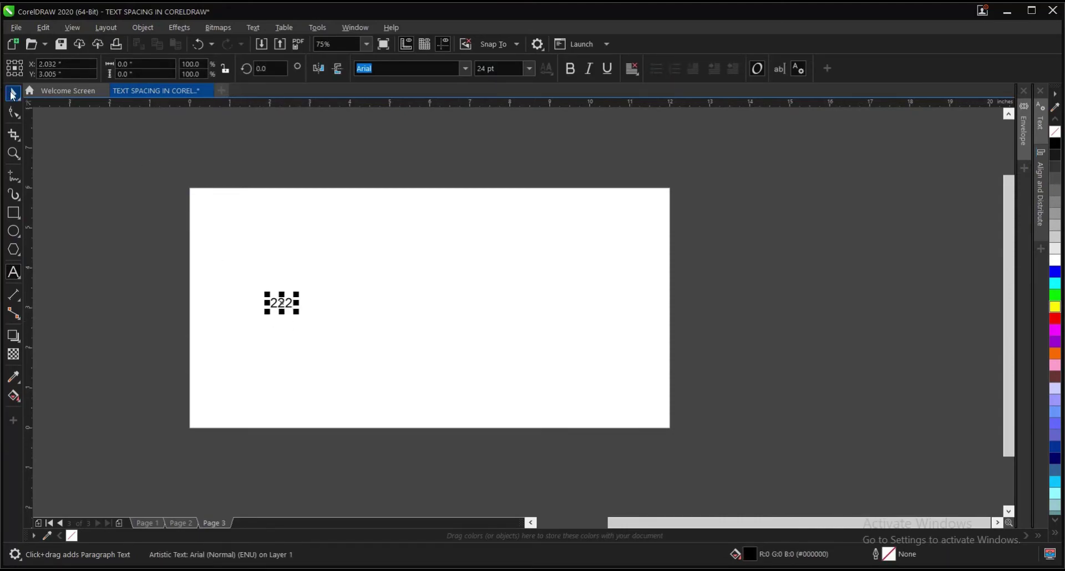
Select the node of the last digit in "222" with the Shape tool and make that digit superscript
{"action": "scroll", "coordinate": [300, 303], "scroll_direction": "up", "scroll_amount": 2}
{"action": "scroll", "coordinate": [302, 300], "scroll_direction": "up", "scroll_amount": 2}
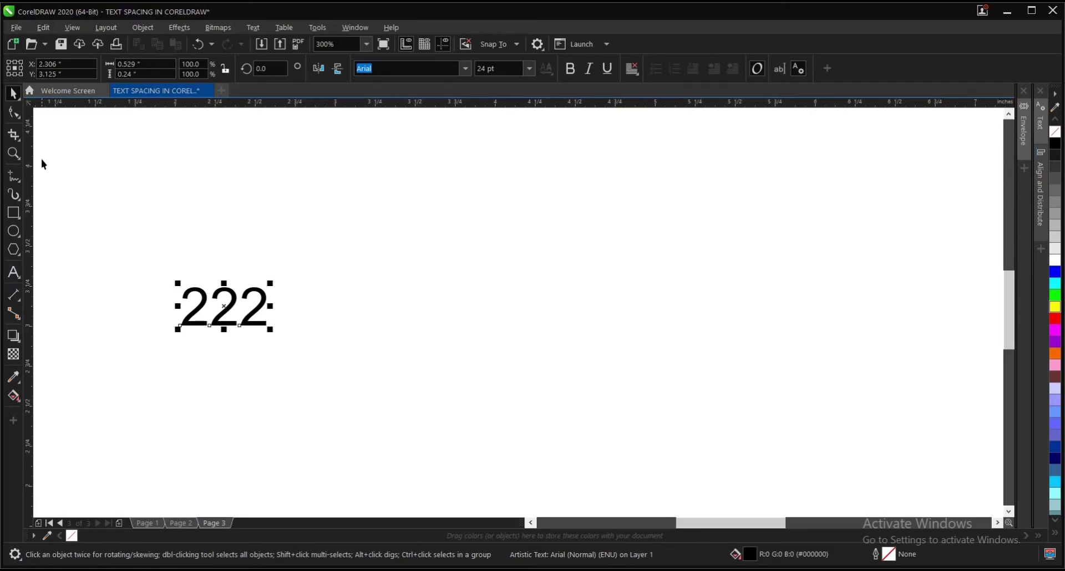
{"action": "left_click", "coordinate": [15, 115]}
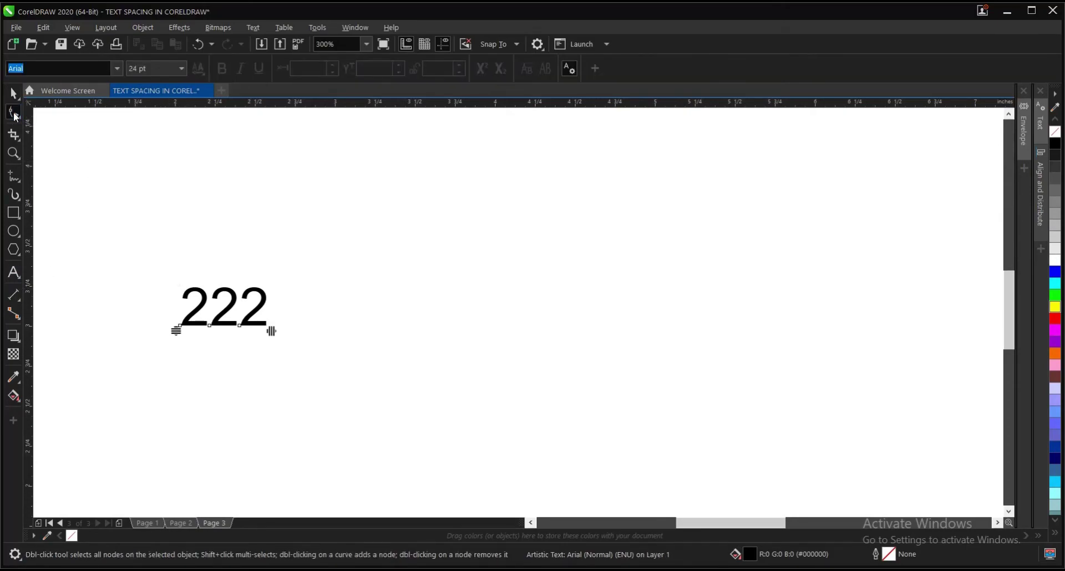
{"action": "scroll", "coordinate": [221, 318], "scroll_direction": "up", "scroll_amount": 4}
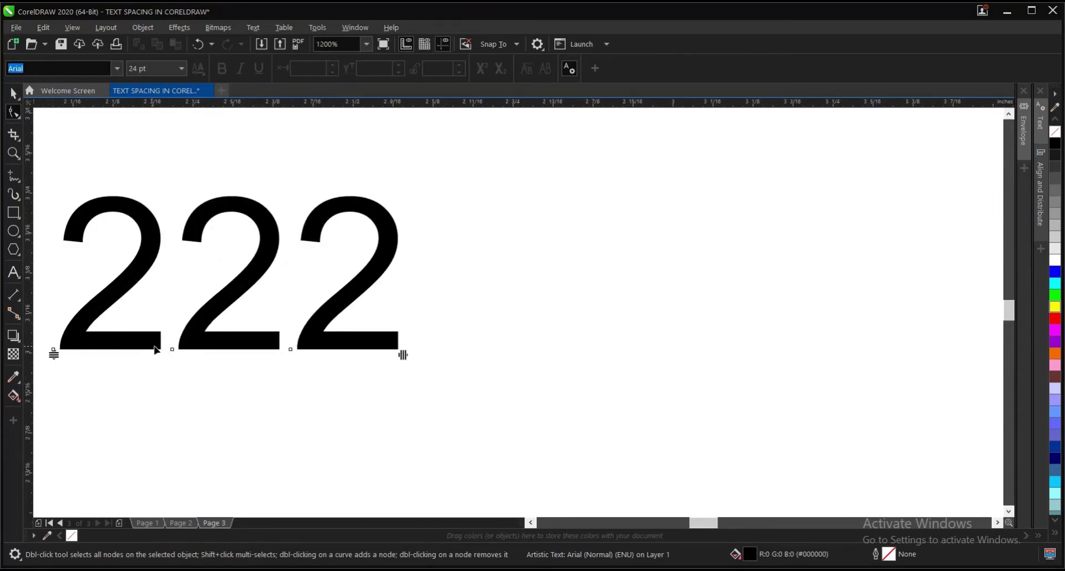
{"action": "scroll", "coordinate": [193, 356], "scroll_direction": "up", "scroll_amount": 2}
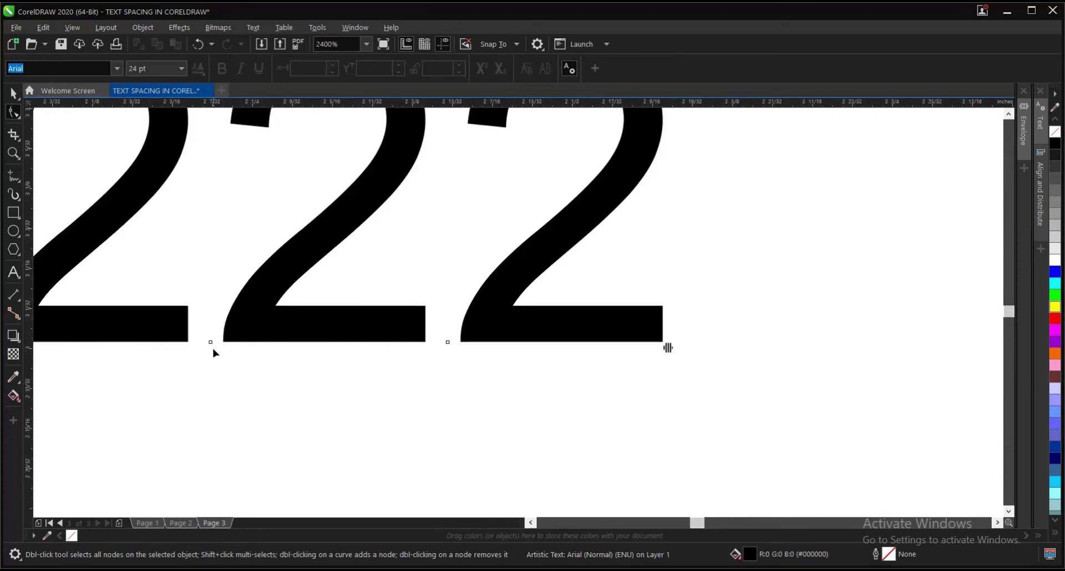
{"action": "scroll", "coordinate": [255, 333], "scroll_direction": "down", "scroll_amount": 3}
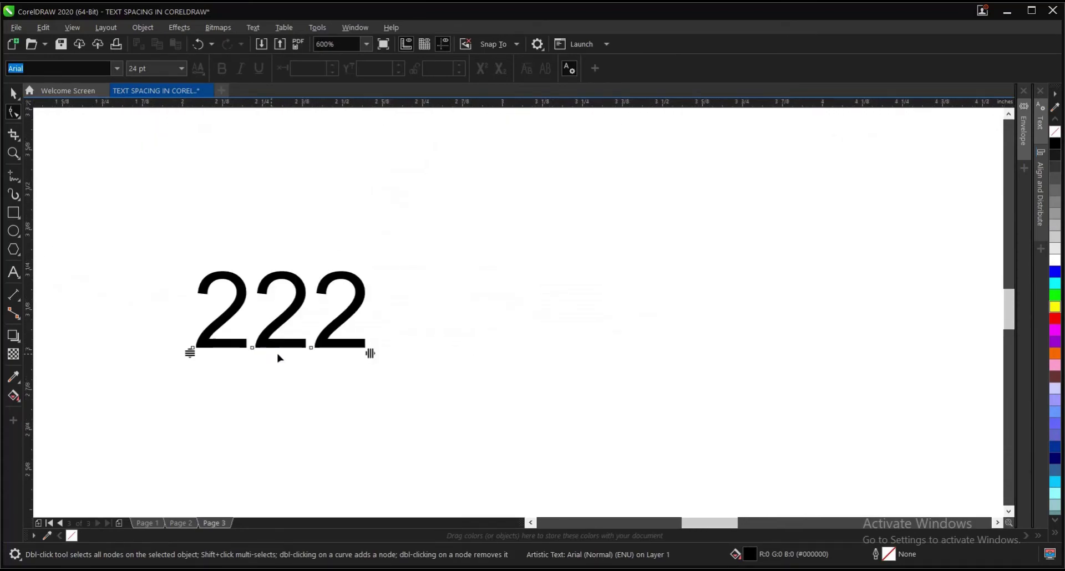
{"action": "scroll", "coordinate": [312, 349], "scroll_direction": "up", "scroll_amount": 4}
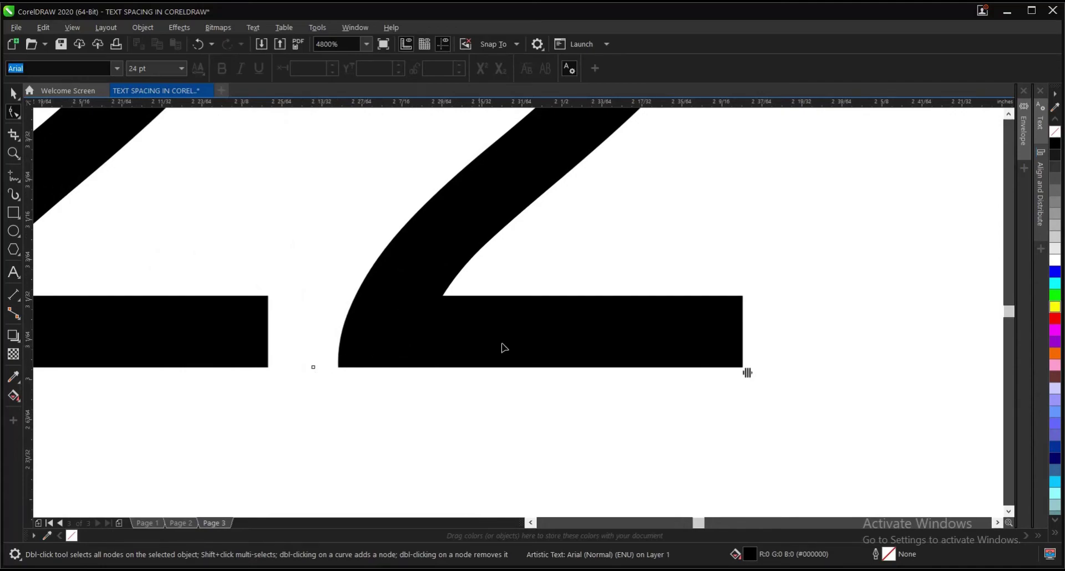
{"action": "scroll", "coordinate": [544, 344], "scroll_direction": "down", "scroll_amount": 1}
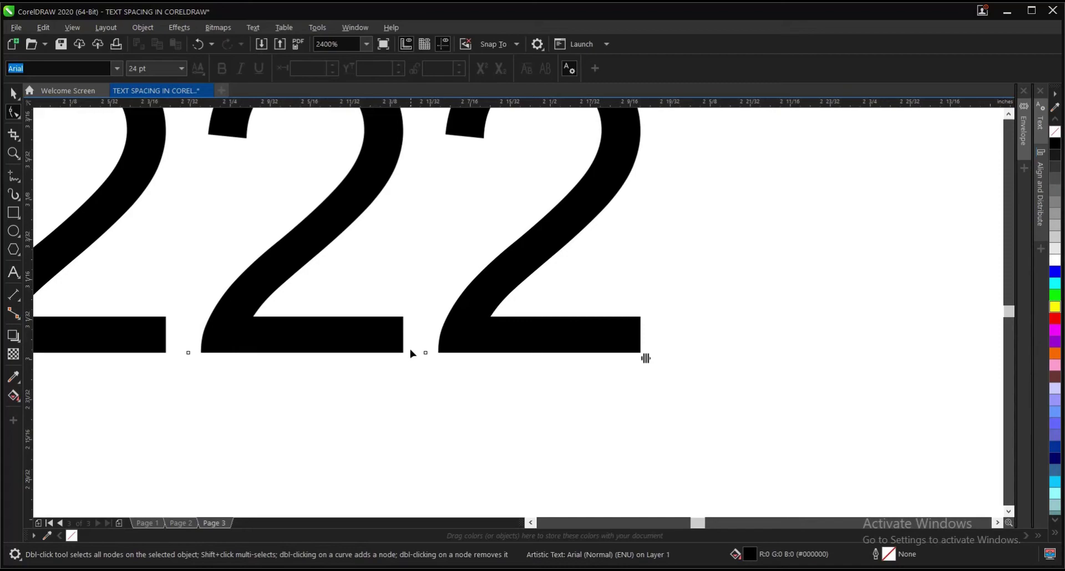
{"action": "left_click_drag", "start_coordinate": [417, 350], "coordinate": [444, 380]}
{"action": "scroll", "coordinate": [428, 357], "scroll_direction": "up", "scroll_amount": 3}
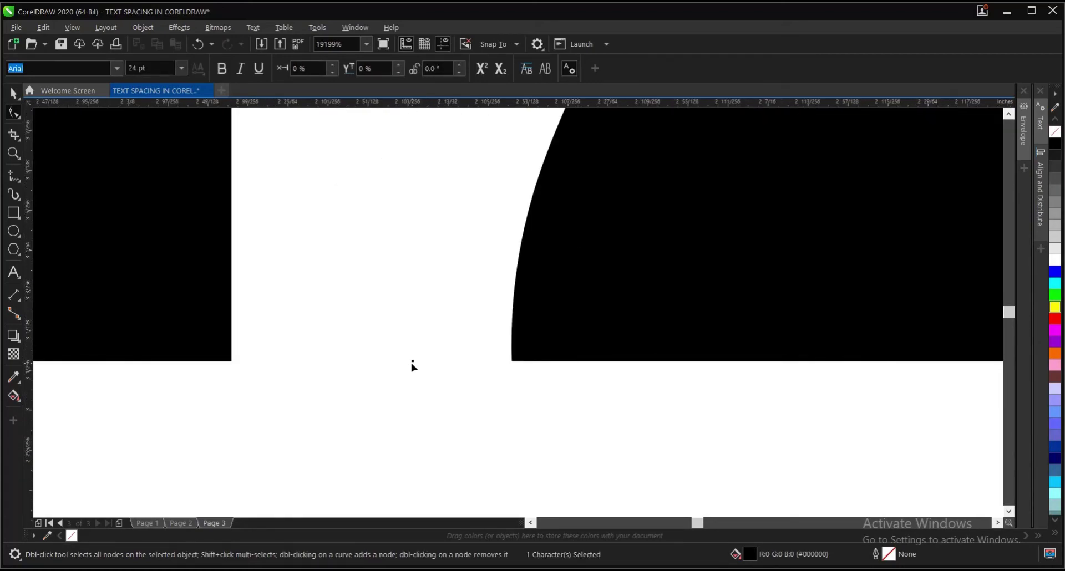
{"action": "scroll", "coordinate": [412, 362], "scroll_direction": "down", "scroll_amount": 4}
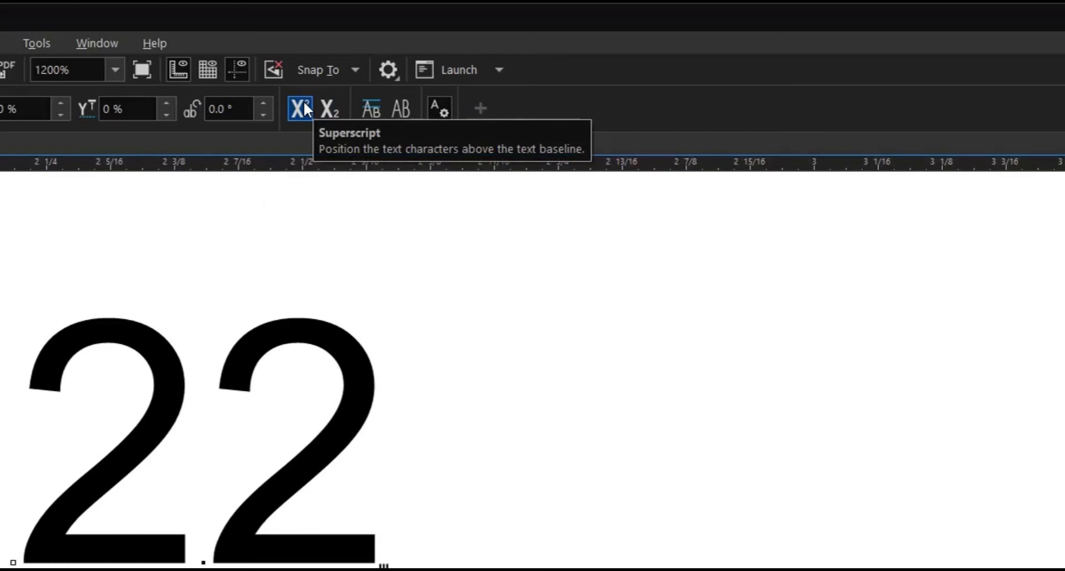
{"action": "left_click", "coordinate": [304, 101]}
{"action": "scroll", "coordinate": [251, 524], "scroll_direction": "down", "scroll_amount": 2}
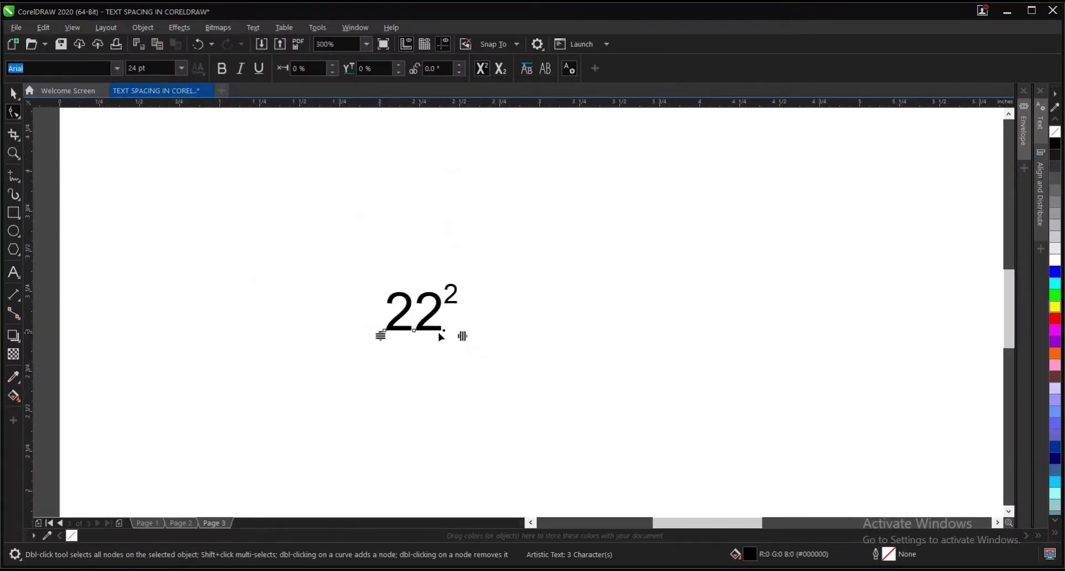
{"action": "scroll", "coordinate": [436, 334], "scroll_direction": "up", "scroll_amount": 1}
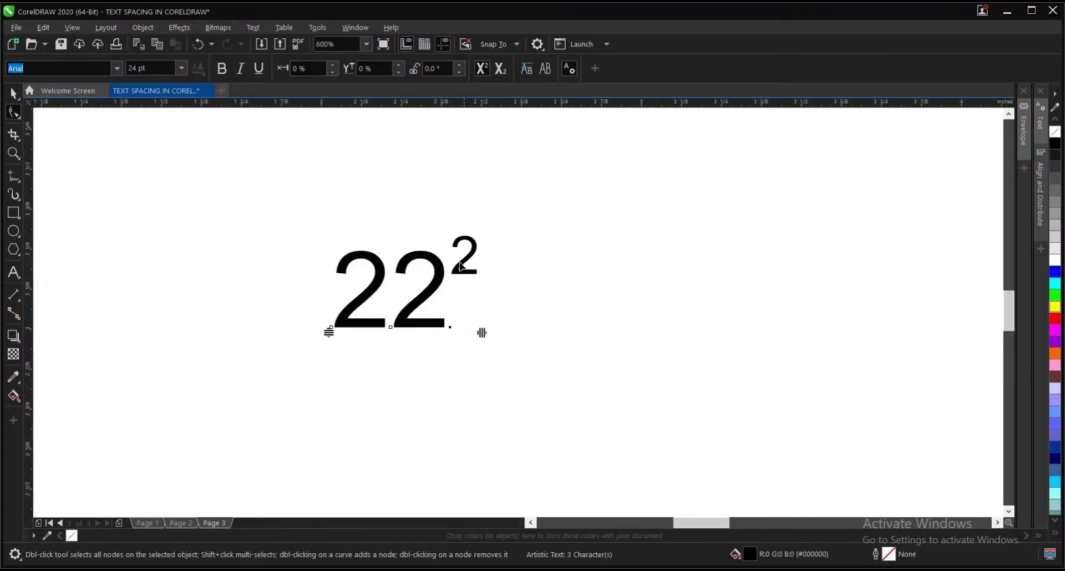
Return to the Pick tool and deselect the text with the superscript digit
{"action": "left_click", "coordinate": [13, 92]}
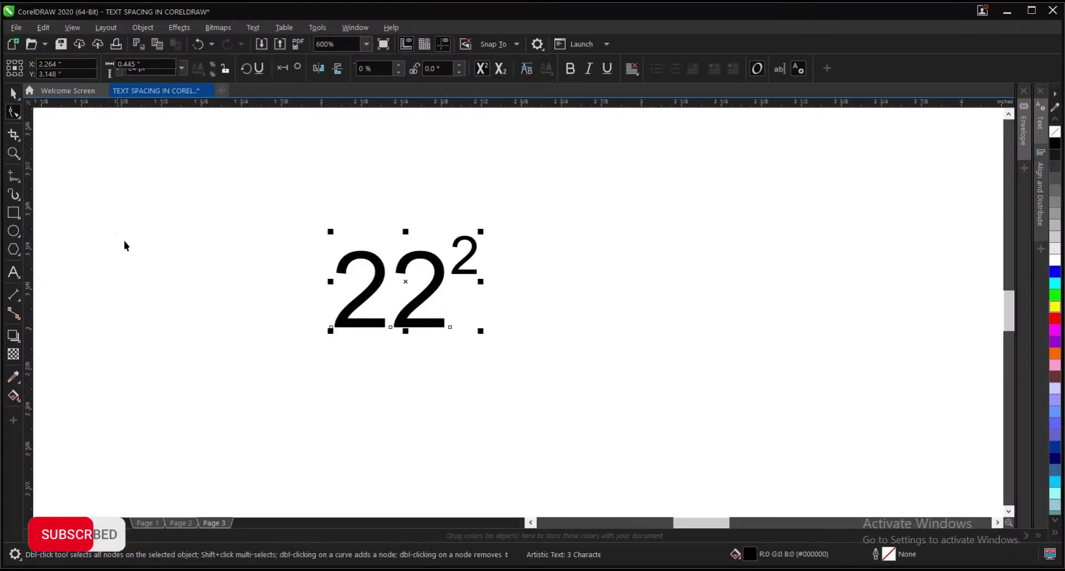
{"action": "scroll", "coordinate": [133, 269], "scroll_direction": "down", "scroll_amount": 1}
{"action": "scroll", "coordinate": [388, 291], "scroll_direction": "down", "scroll_amount": 1}
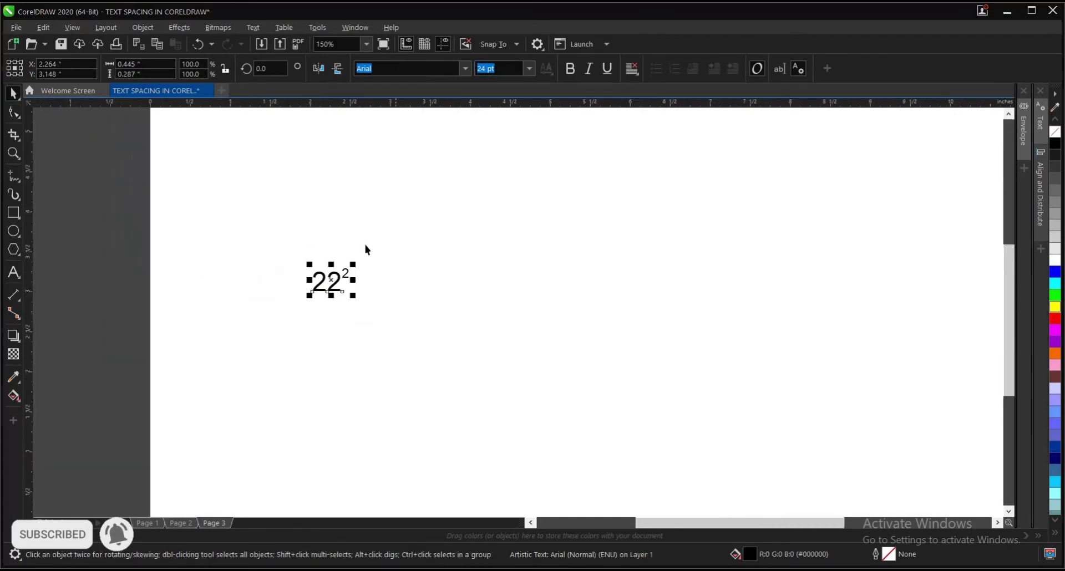
{"action": "left_click", "coordinate": [336, 302]}
{"action": "scroll", "coordinate": [336, 300], "scroll_direction": "up", "scroll_amount": 1}
{"action": "scroll", "coordinate": [338, 293], "scroll_direction": "down", "scroll_amount": 1}
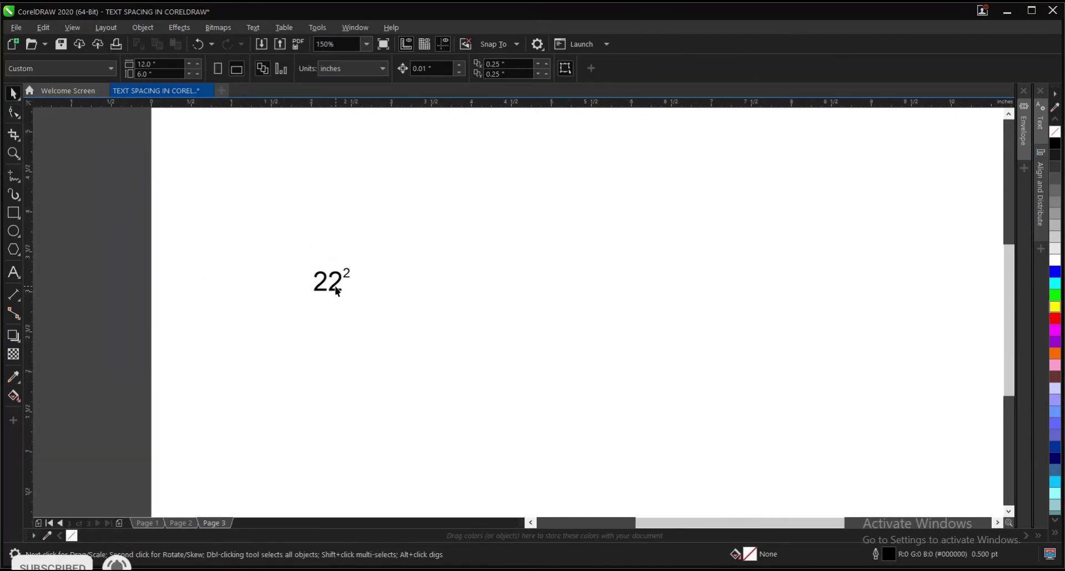
Select the "222" text with the superscript digit and move it about 0.15 inches to the right
{"action": "left_click", "coordinate": [338, 285]}
{"action": "scroll", "coordinate": [339, 285], "scroll_direction": "up", "scroll_amount": 1}
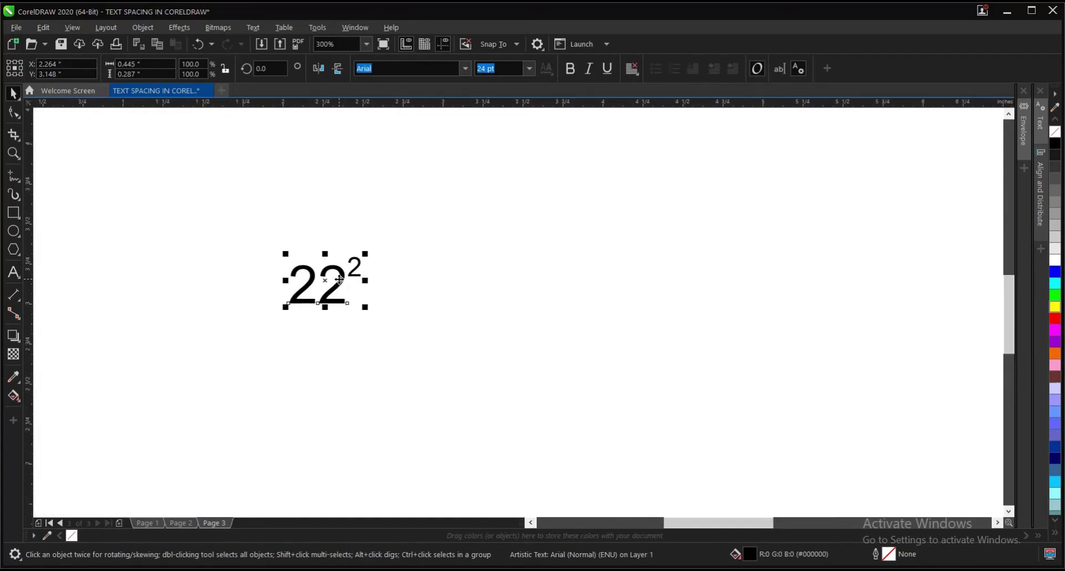
{"action": "left_click_drag", "start_coordinate": [350, 289], "coordinate": [375, 289]}
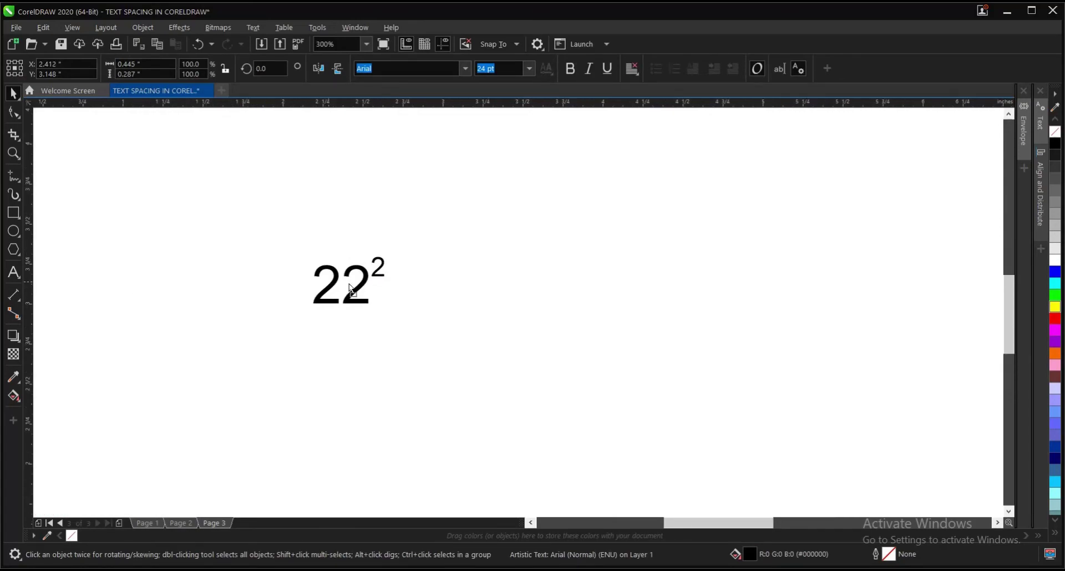
Select only the superscript digit with the Text tool and preview the 7 pt font size on it
{"action": "left_click", "coordinate": [16, 274]}
{"action": "scroll", "coordinate": [380, 276], "scroll_direction": "up", "scroll_amount": 1}
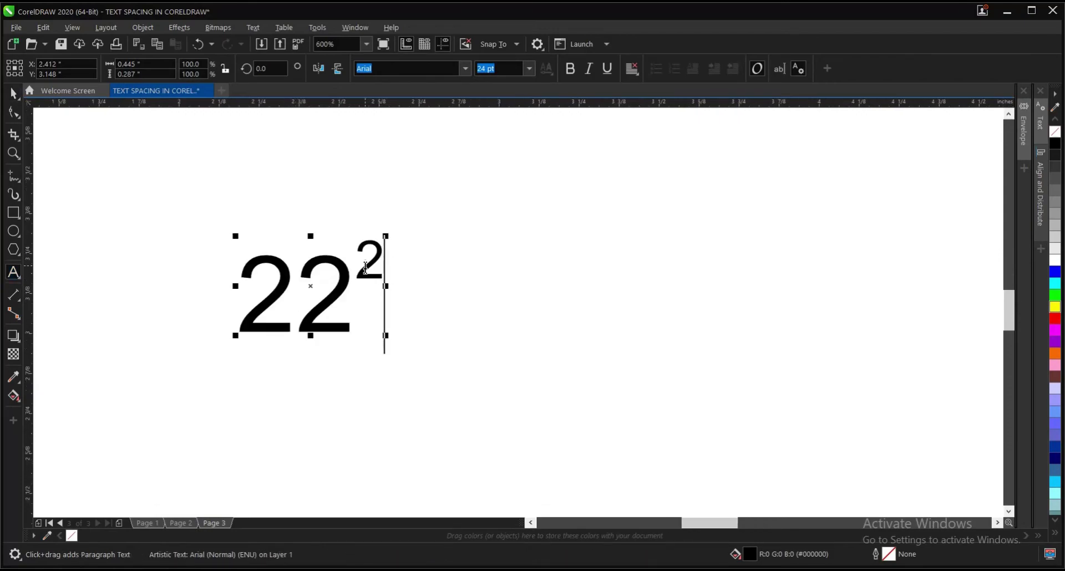
{"action": "key", "text": "shift+Left"}
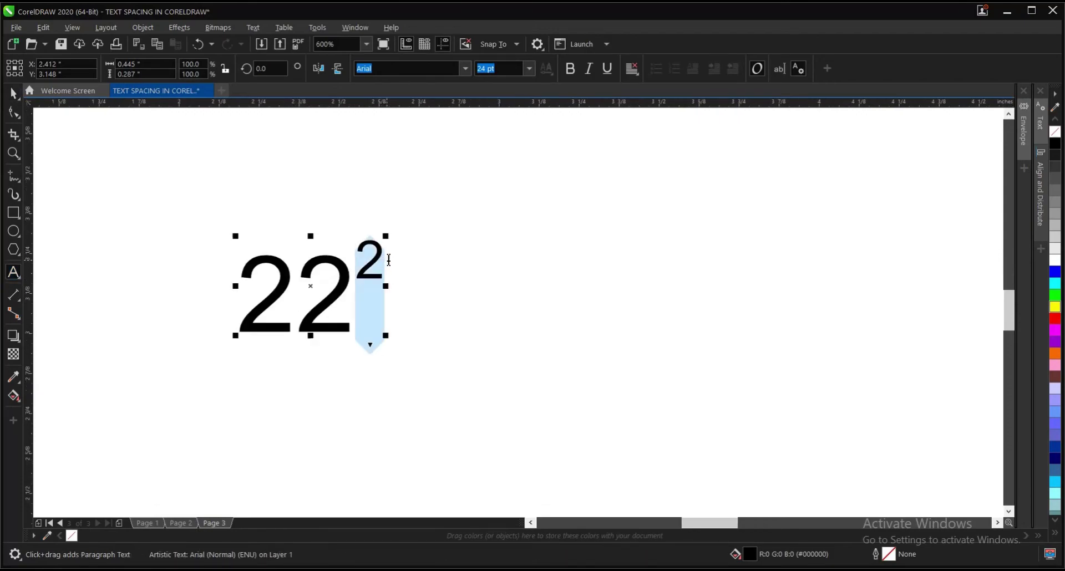
{"action": "left_click", "coordinate": [530, 68]}
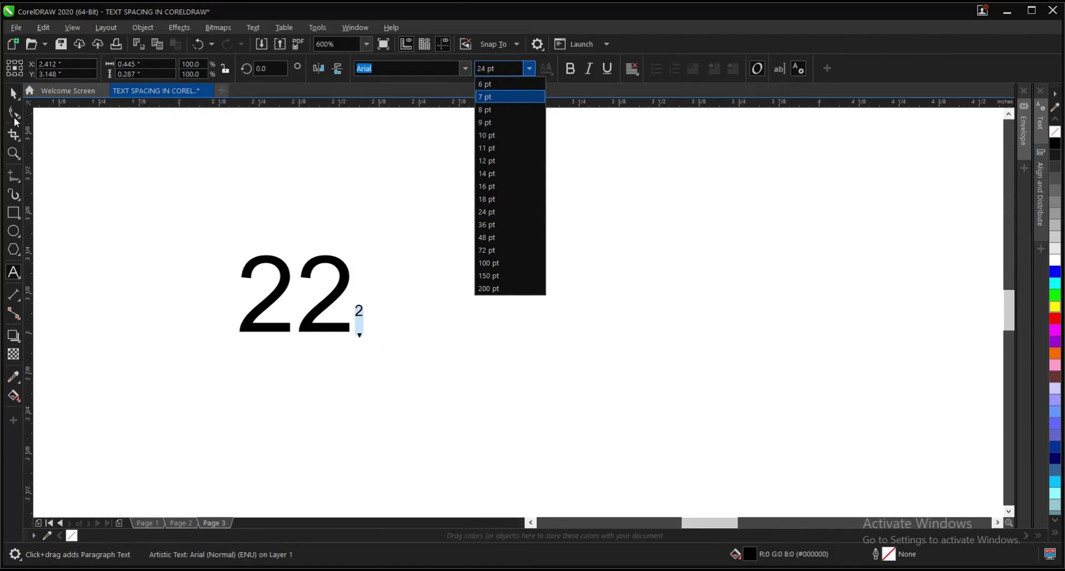
{"action": "left_click", "coordinate": [14, 95]}
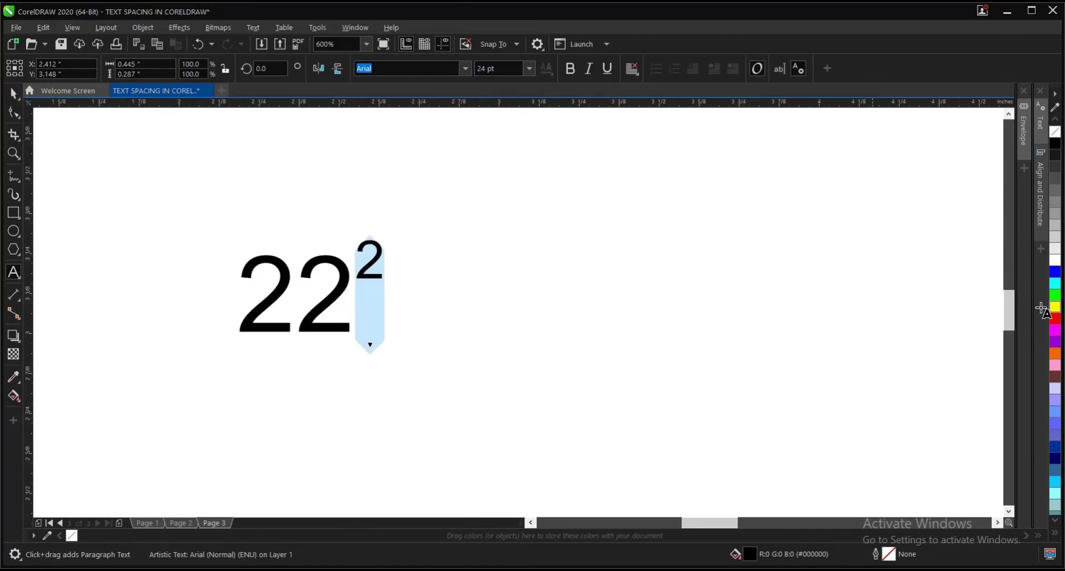
Fill the superscript digit with blue, undo that fill and clear the selection with the Pick tool
{"action": "left_click", "coordinate": [1055, 274]}
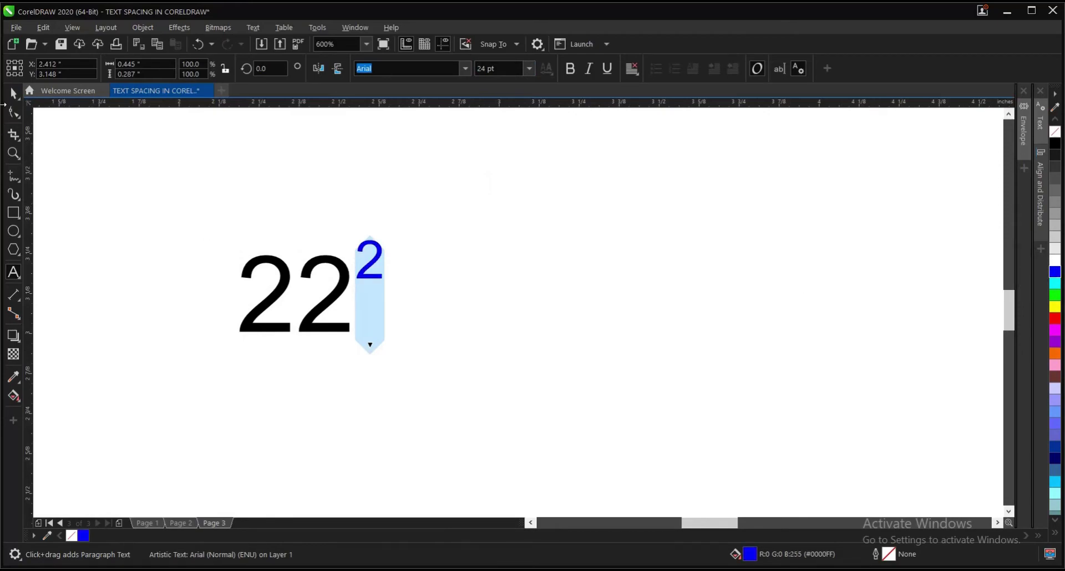
{"action": "left_click", "coordinate": [13, 93]}
{"action": "key", "text": "ctrl+z"}
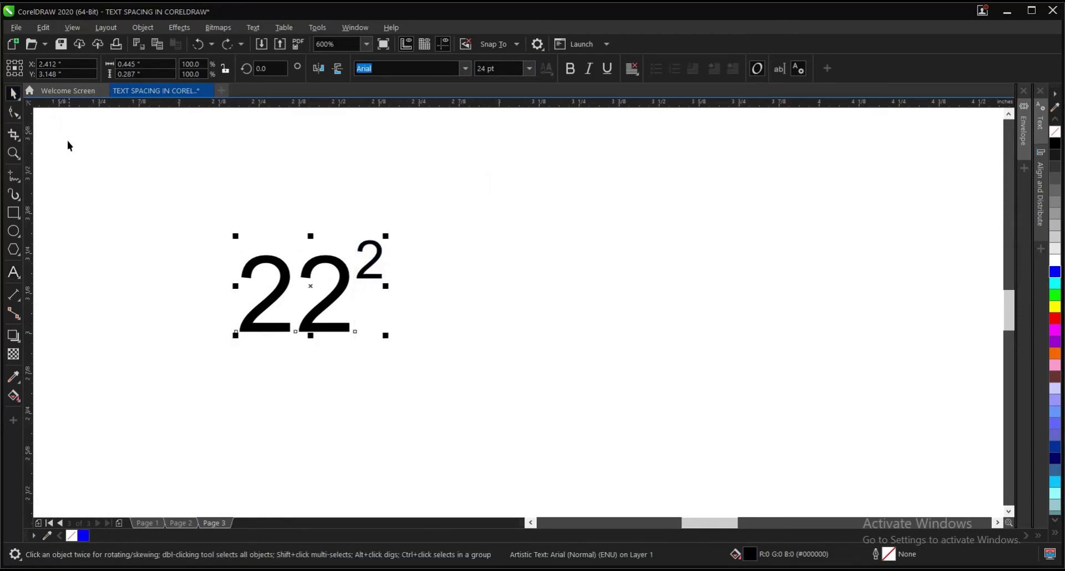
{"action": "scroll", "coordinate": [346, 322], "scroll_direction": "down", "scroll_amount": 2}
{"action": "left_click", "coordinate": [424, 308]}
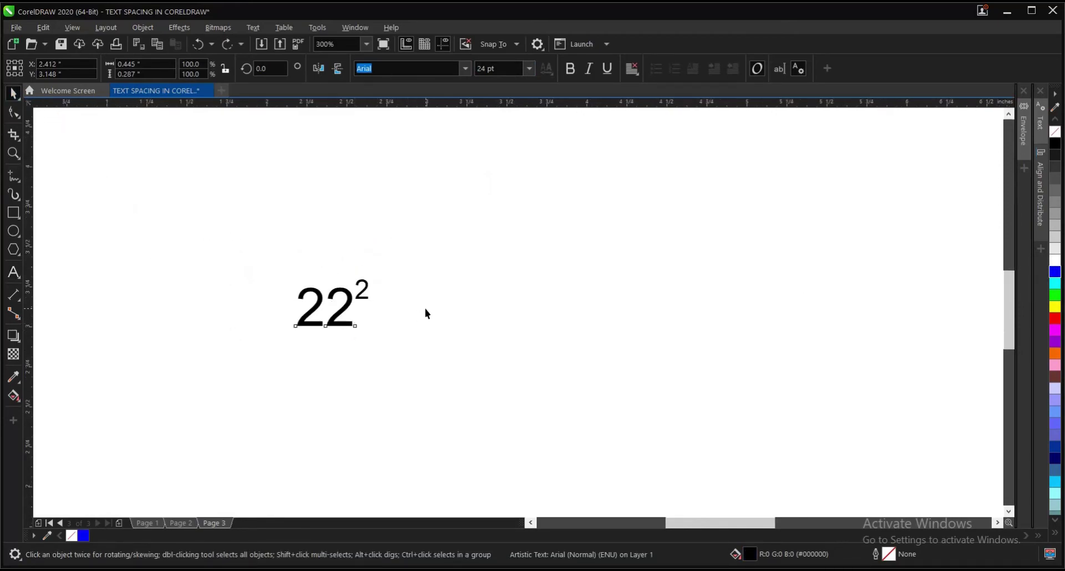
Add the artistic text "O2" in 24 pt Arial to the right of the superscript example
{"action": "left_click", "coordinate": [12, 272]}
{"action": "left_click", "coordinate": [447, 326]}
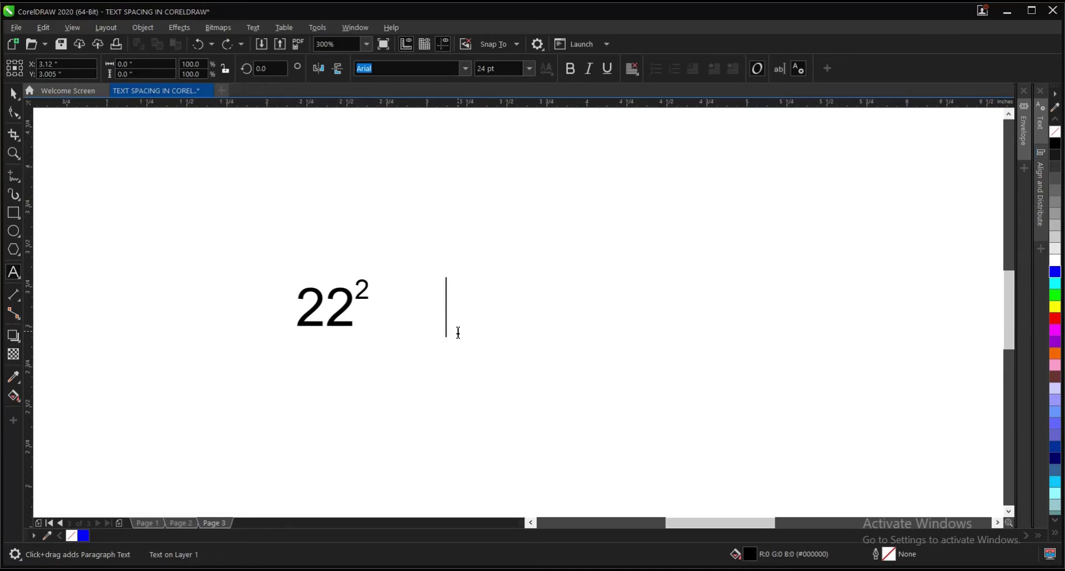
{"action": "scroll", "coordinate": [446, 318], "scroll_direction": "up", "scroll_amount": 2}
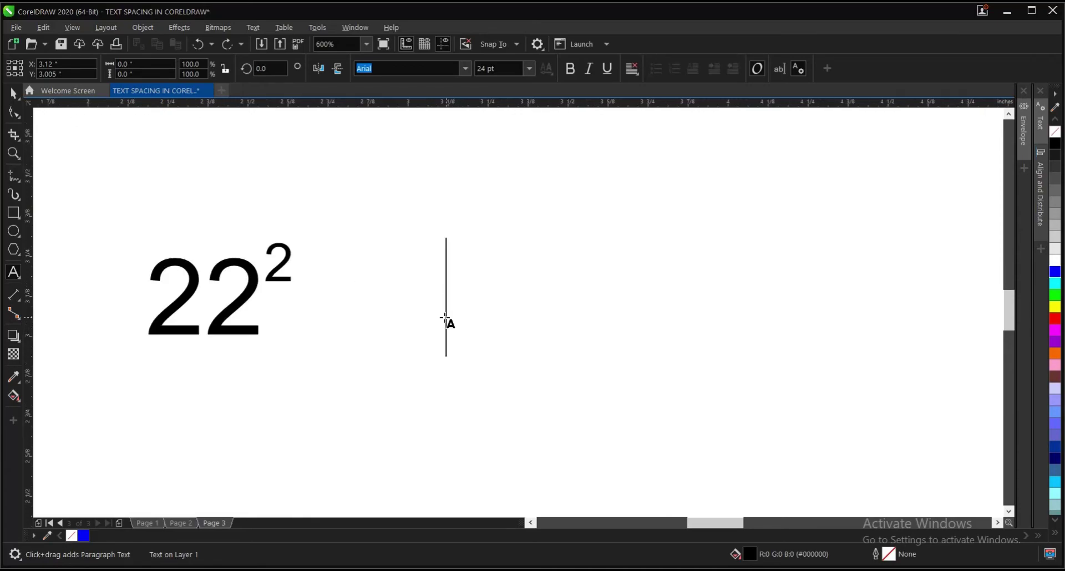
{"action": "scroll", "coordinate": [450, 323], "scroll_direction": "down", "scroll_amount": 2}
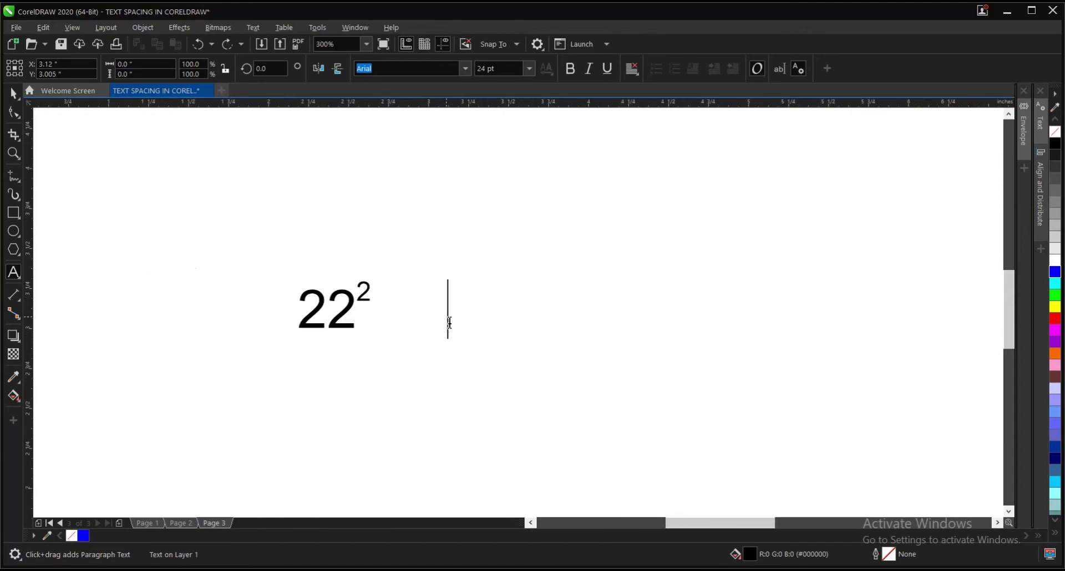
{"action": "scroll", "coordinate": [449, 321], "scroll_direction": "up", "scroll_amount": 2}
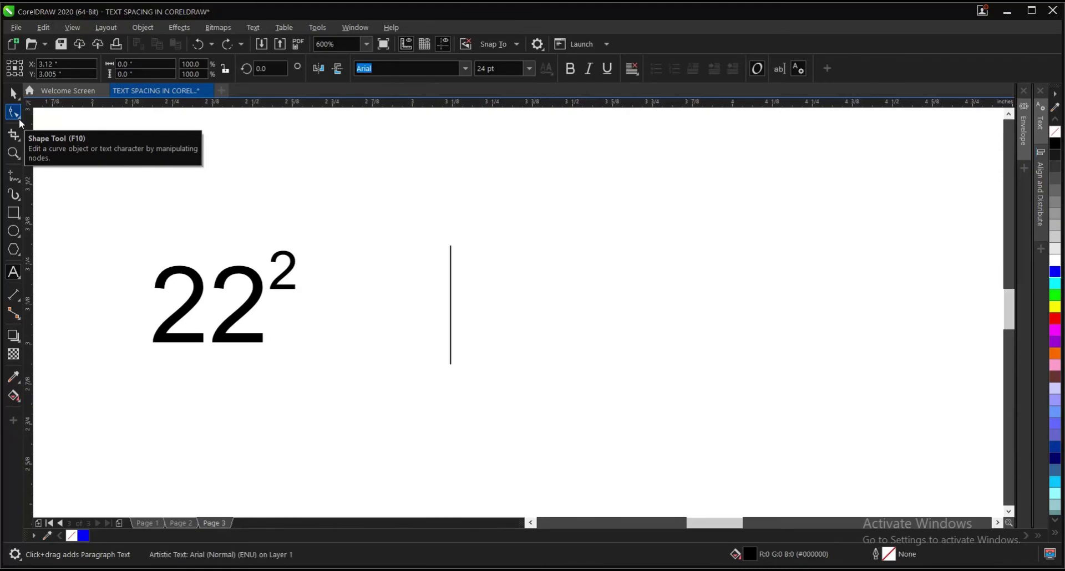
{"action": "type", "text": "O2"}
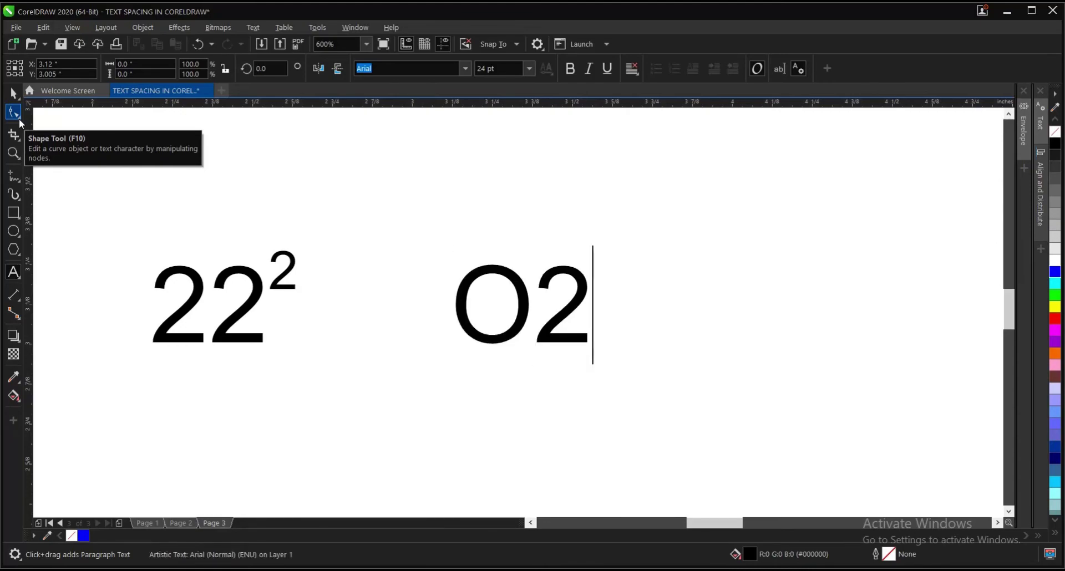
{"action": "left_click", "coordinate": [13, 95]}
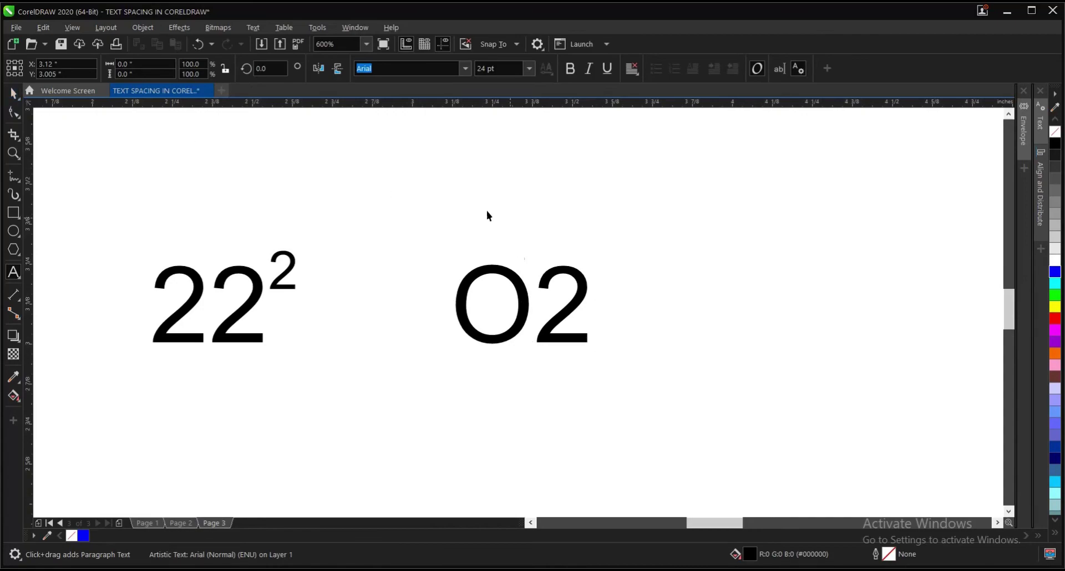
{"action": "scroll", "coordinate": [565, 335], "scroll_direction": "up", "scroll_amount": 1}
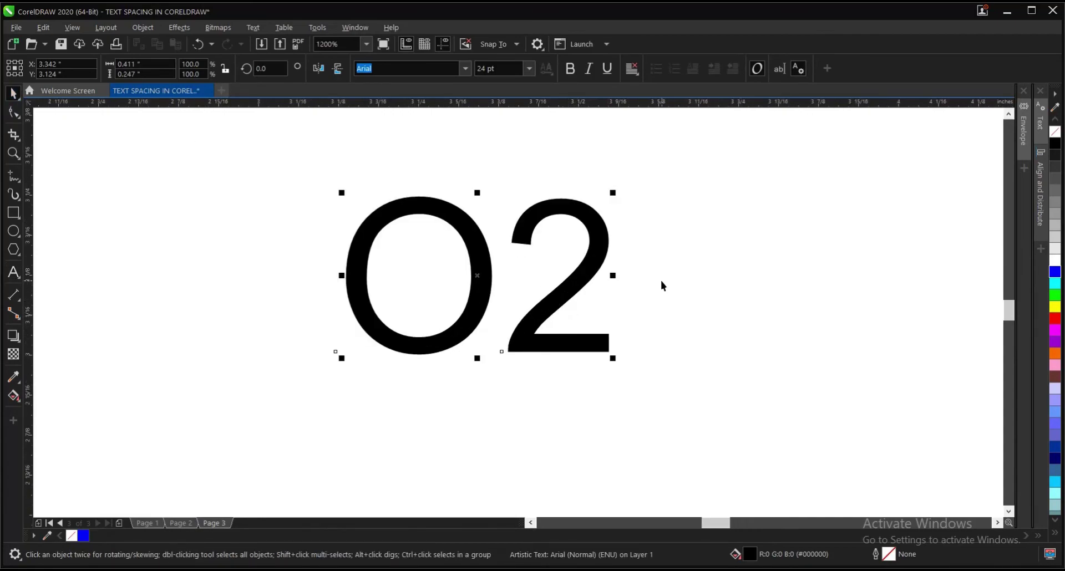
{"action": "left_click", "coordinate": [11, 113]}
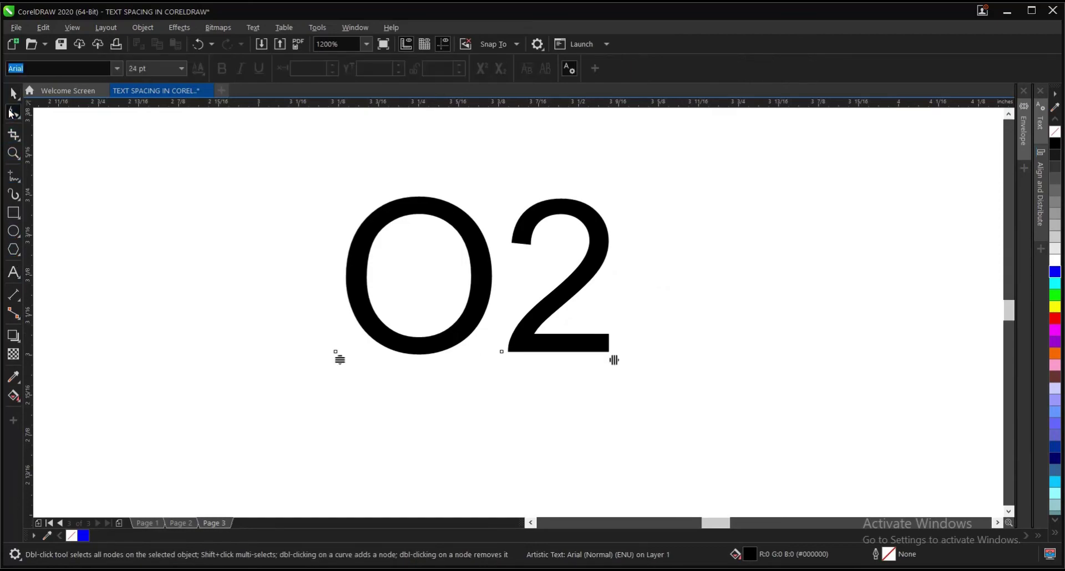
{"action": "left_click", "coordinate": [500, 352]}
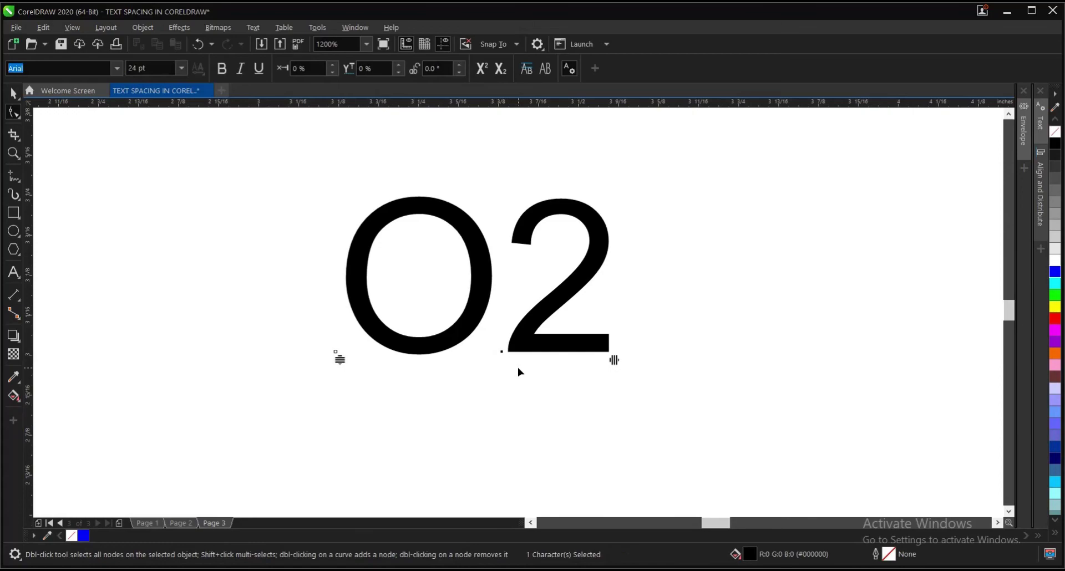
{"action": "scroll", "coordinate": [504, 358], "scroll_direction": "up", "scroll_amount": 2}
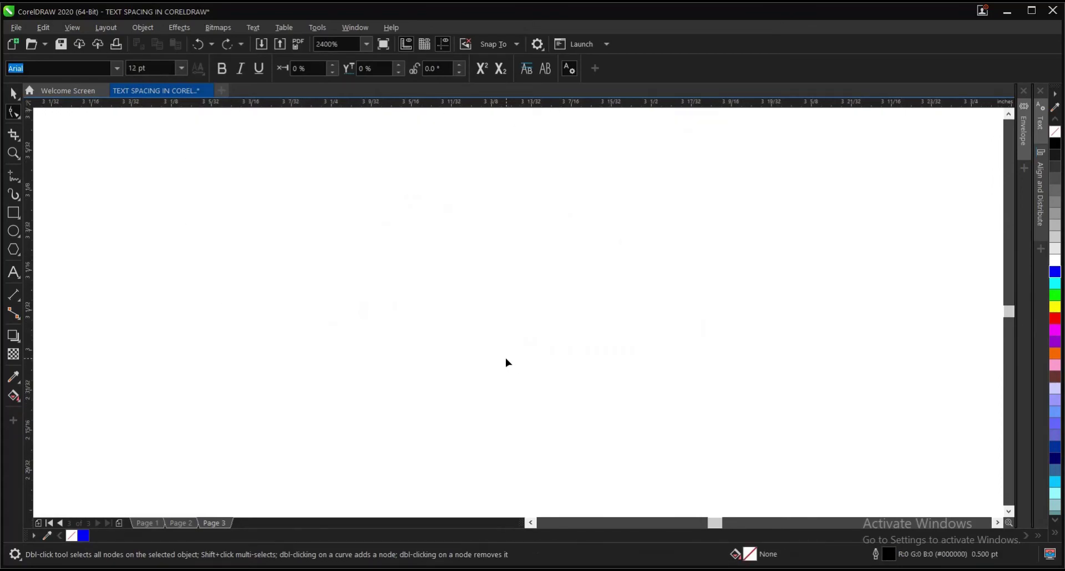
{"action": "scroll", "coordinate": [505, 360], "scroll_direction": "down", "scroll_amount": 4}
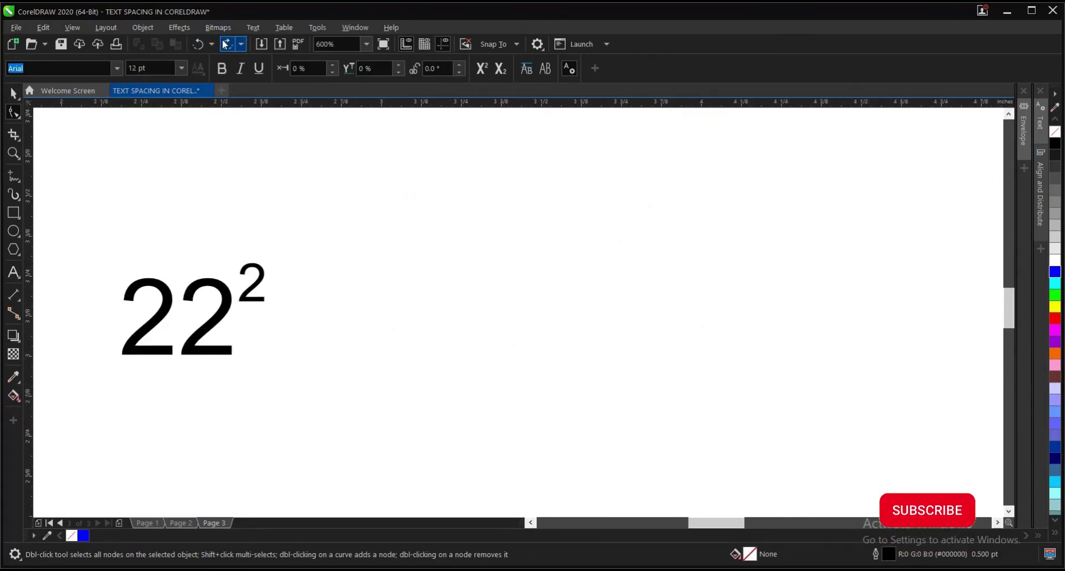
{"action": "scroll", "coordinate": [510, 367], "scroll_direction": "up", "scroll_amount": 4}
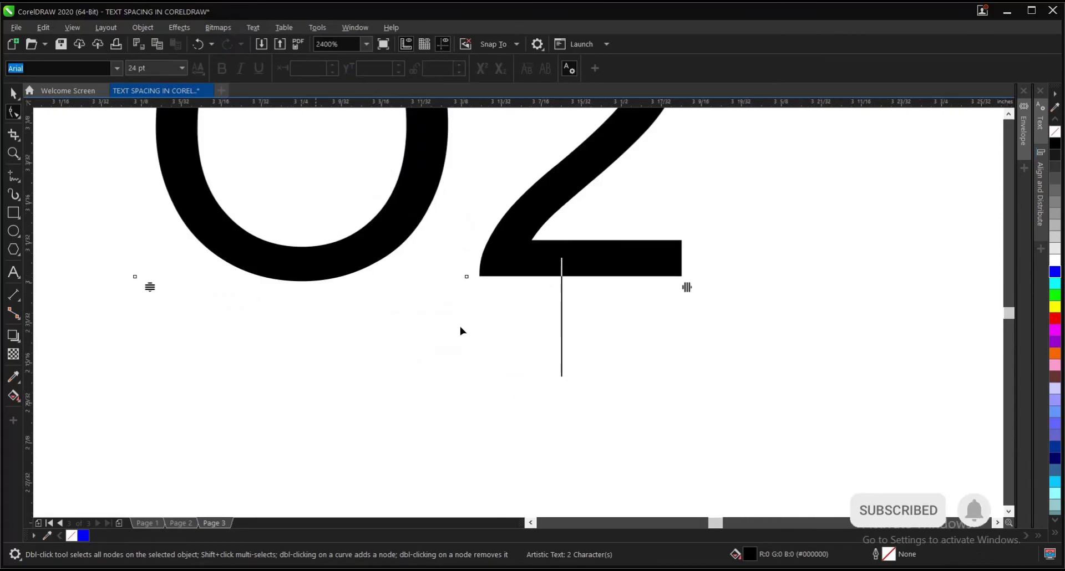
{"action": "key", "text": "space"}
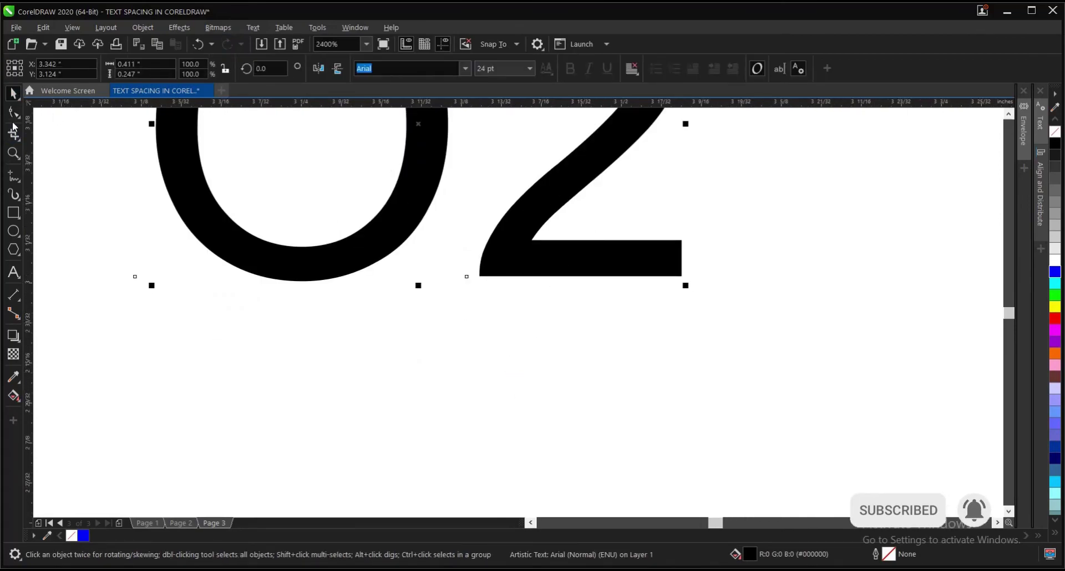
Select the node of the digit in "O2" with the Shape tool and make that digit subscript
{"action": "left_click", "coordinate": [14, 114]}
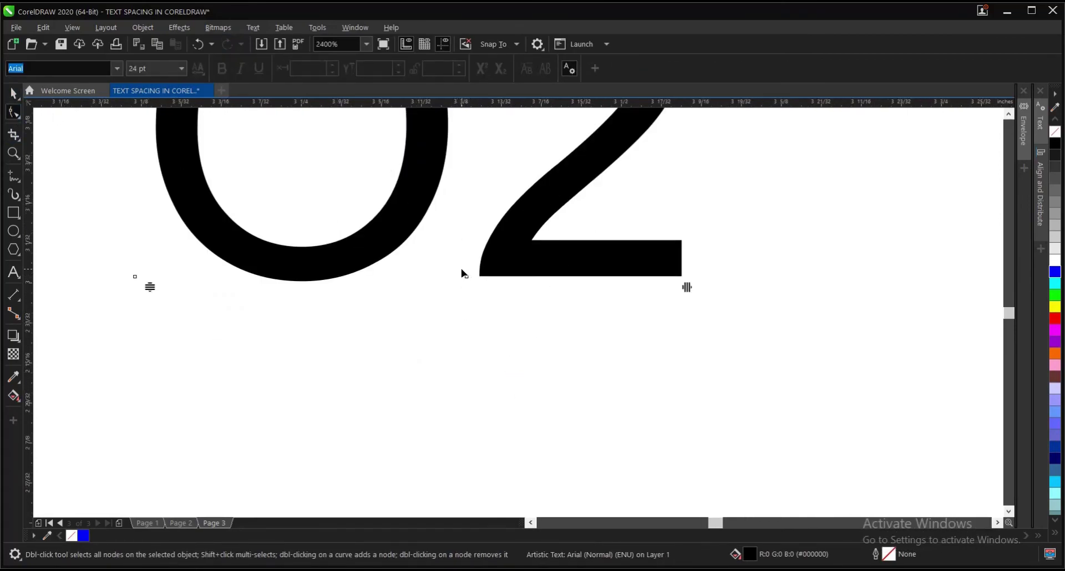
{"action": "scroll", "coordinate": [463, 274], "scroll_direction": "down", "scroll_amount": 2}
{"action": "scroll", "coordinate": [473, 229], "scroll_direction": "up", "scroll_amount": 2}
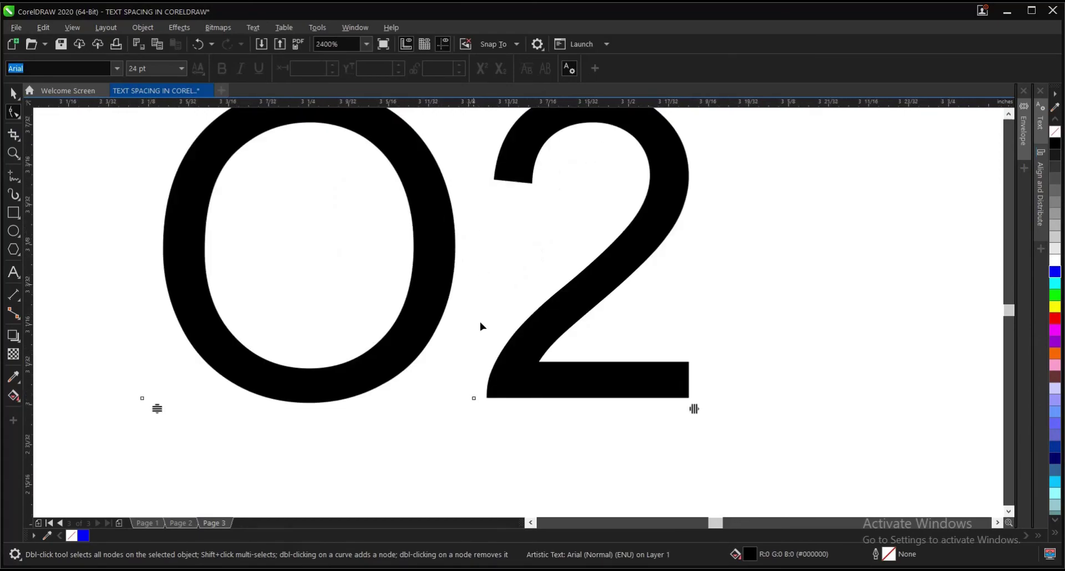
{"action": "left_click_drag", "start_coordinate": [454, 384], "coordinate": [498, 426]}
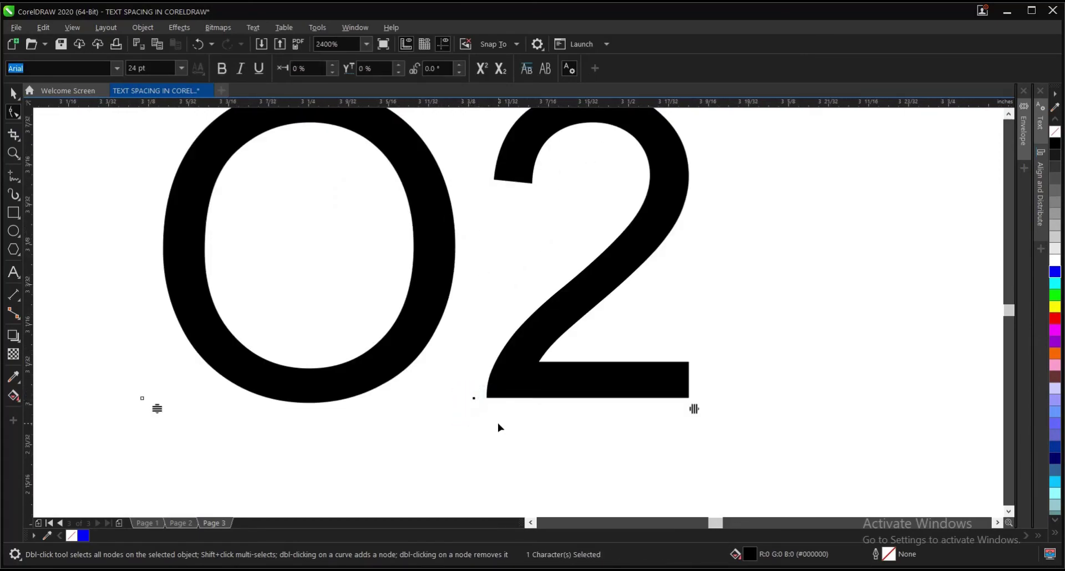
{"action": "scroll", "coordinate": [498, 426], "scroll_direction": "down", "scroll_amount": 1}
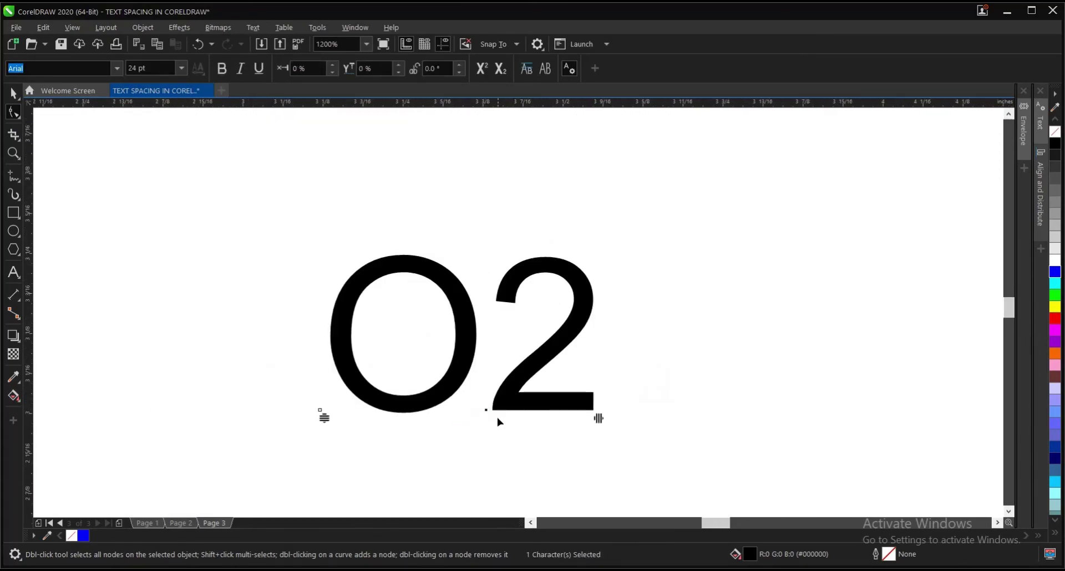
{"action": "left_click", "coordinate": [502, 72]}
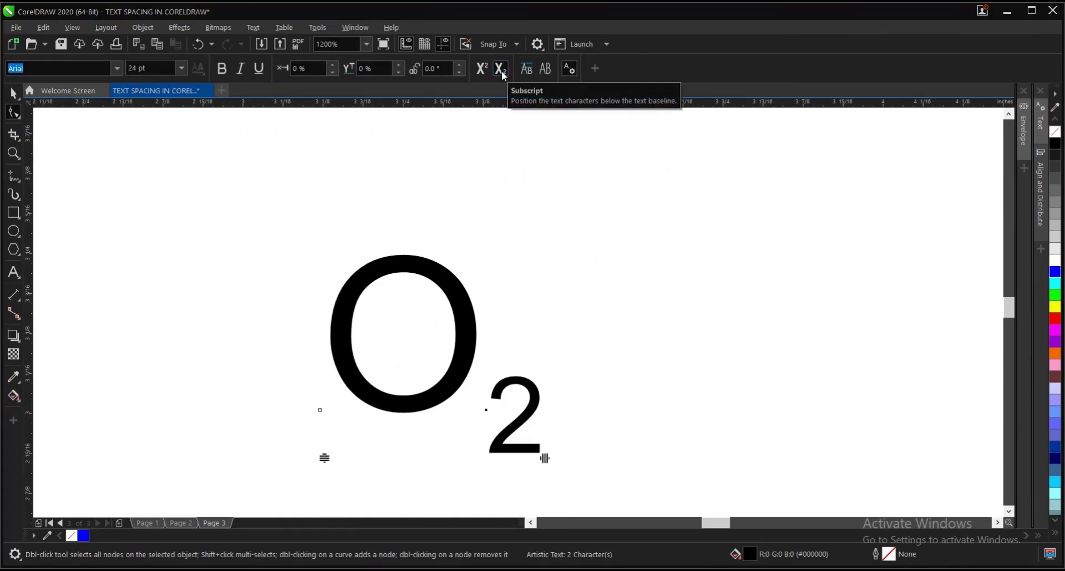
Return to the Pick tool, clear the selection and examine the superscript and subscript examples side by side
{"action": "scroll", "coordinate": [471, 415], "scroll_direction": "down", "scroll_amount": 2}
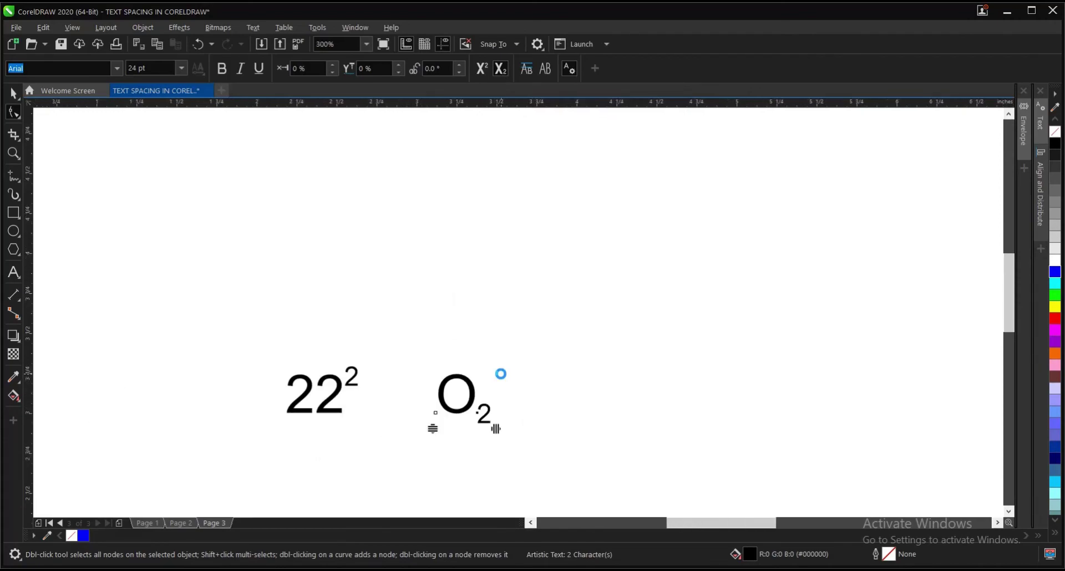
{"action": "scroll", "coordinate": [474, 389], "scroll_direction": "up", "scroll_amount": 1}
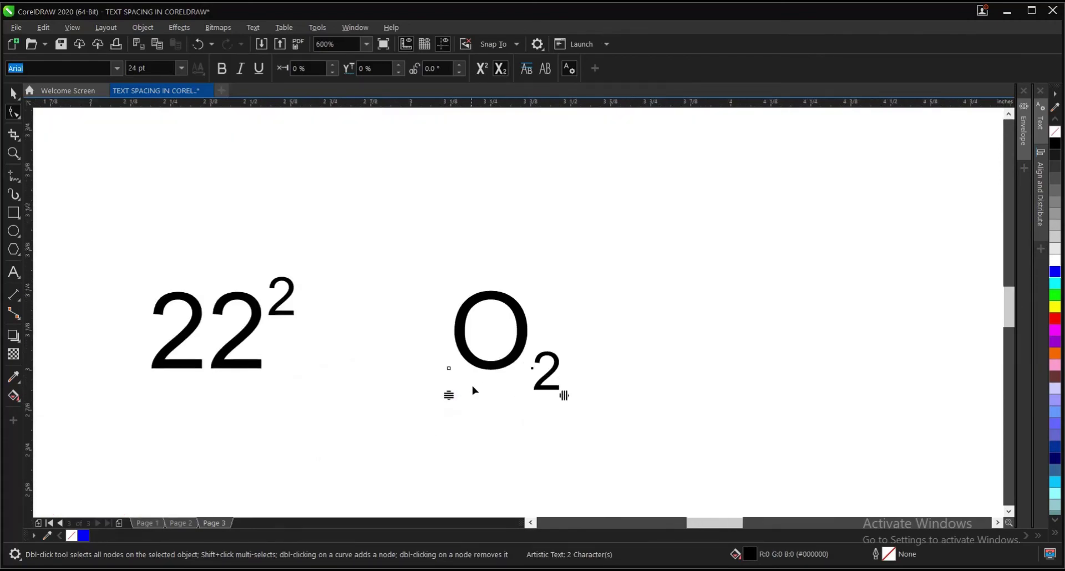
{"action": "left_click", "coordinate": [15, 93]}
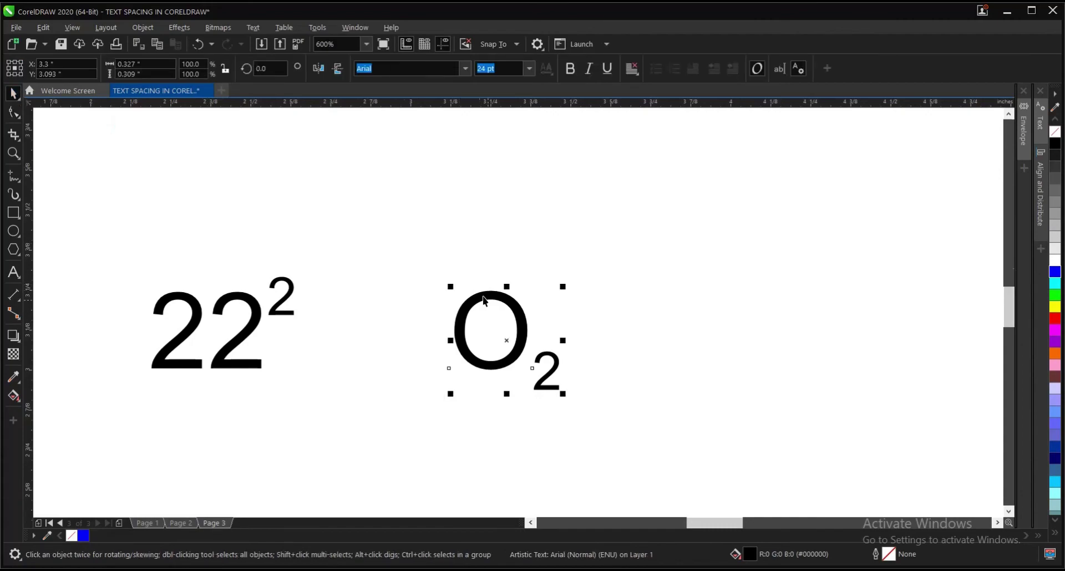
{"action": "scroll", "coordinate": [495, 317], "scroll_direction": "down", "scroll_amount": 1}
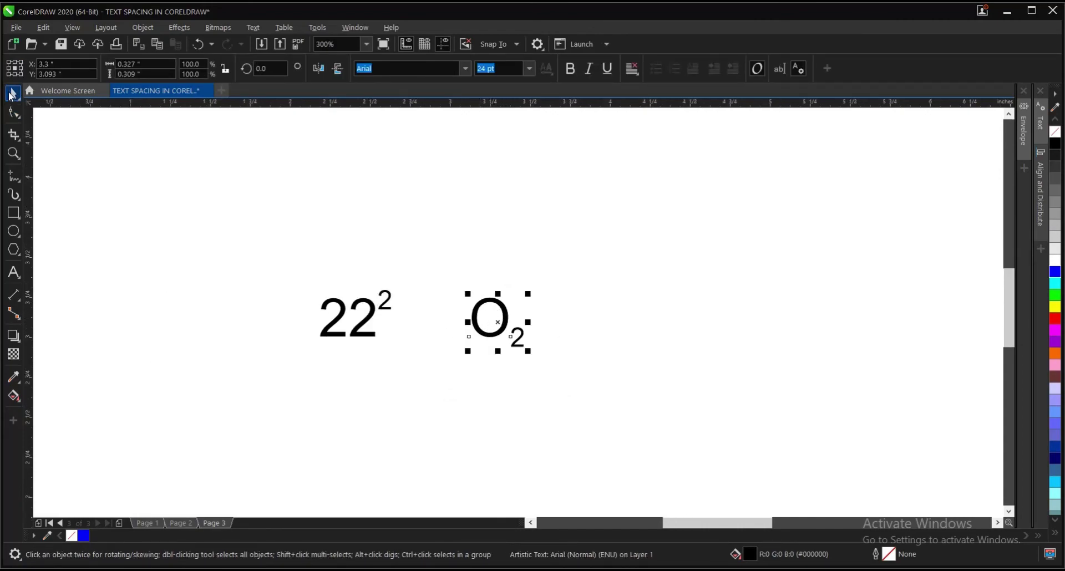
{"action": "scroll", "coordinate": [446, 294], "scroll_direction": "down", "scroll_amount": 1}
{"action": "left_click_drag", "start_coordinate": [379, 282], "coordinate": [633, 359]}
{"action": "scroll", "coordinate": [596, 301], "scroll_direction": "down", "scroll_amount": 1}
{"action": "left_click", "coordinate": [478, 288]}
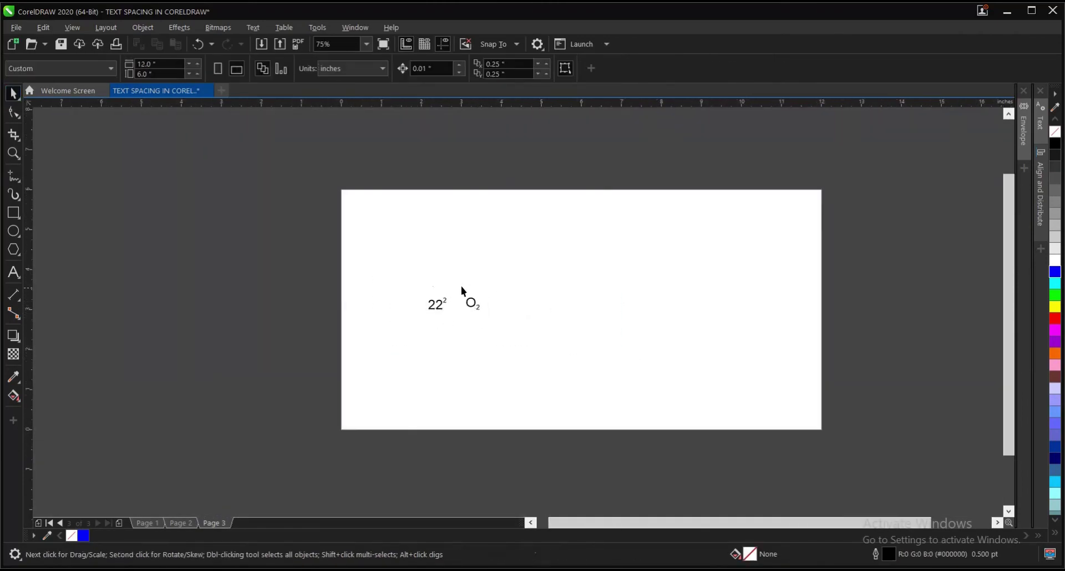
{"action": "key", "text": "z"}
{"action": "left_click_drag", "start_coordinate": [420, 292], "coordinate": [493, 318]}
{"action": "key", "text": "space"}
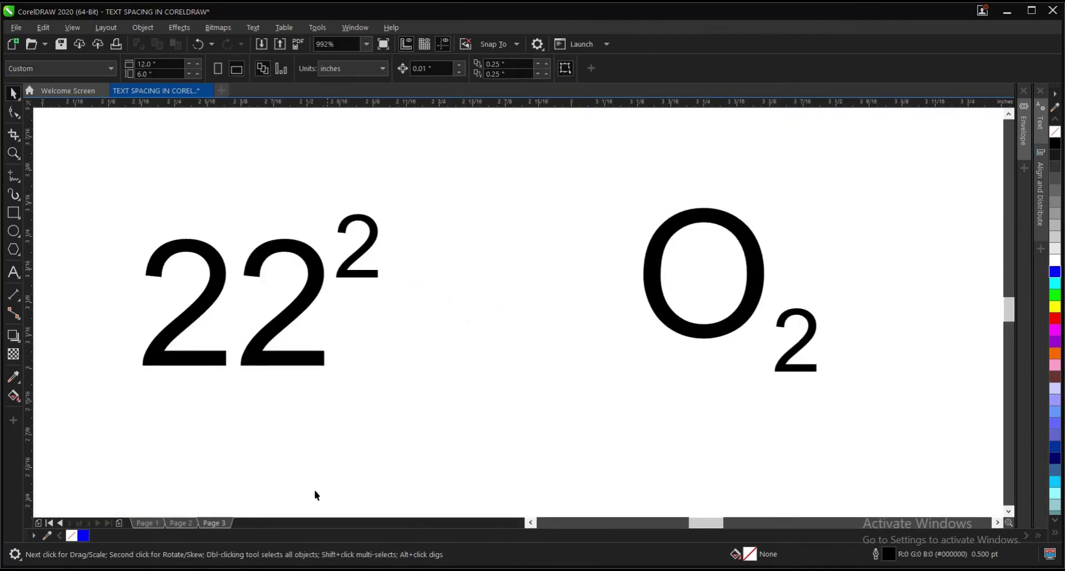
Go to Page 1 and review its text spacing examples
{"action": "left_click", "coordinate": [159, 523]}
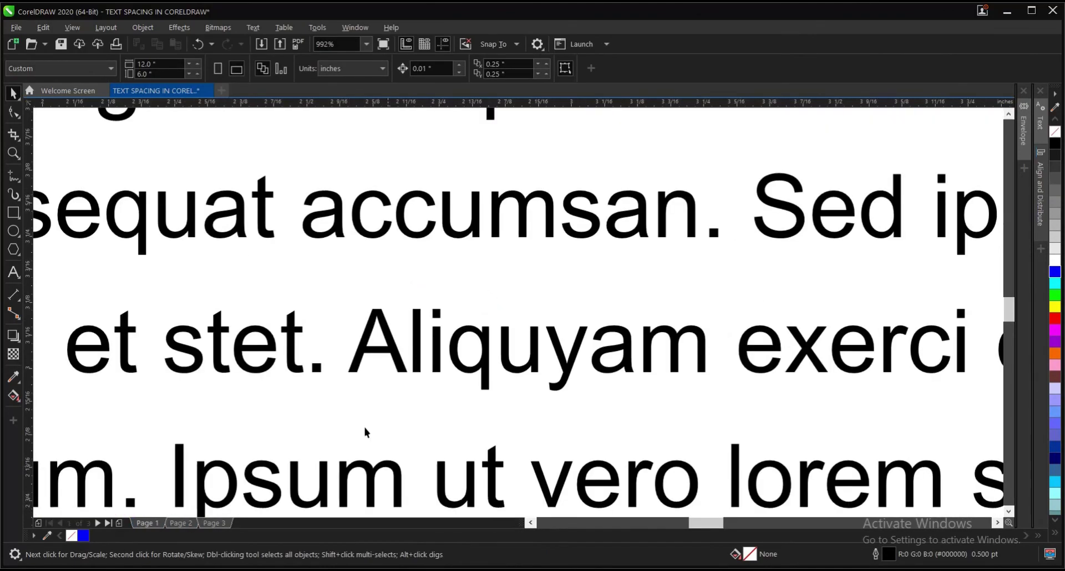
{"action": "scroll", "coordinate": [490, 299], "scroll_direction": "down", "scroll_amount": 5}
{"action": "scroll", "coordinate": [621, 312], "scroll_direction": "down", "scroll_amount": 1}
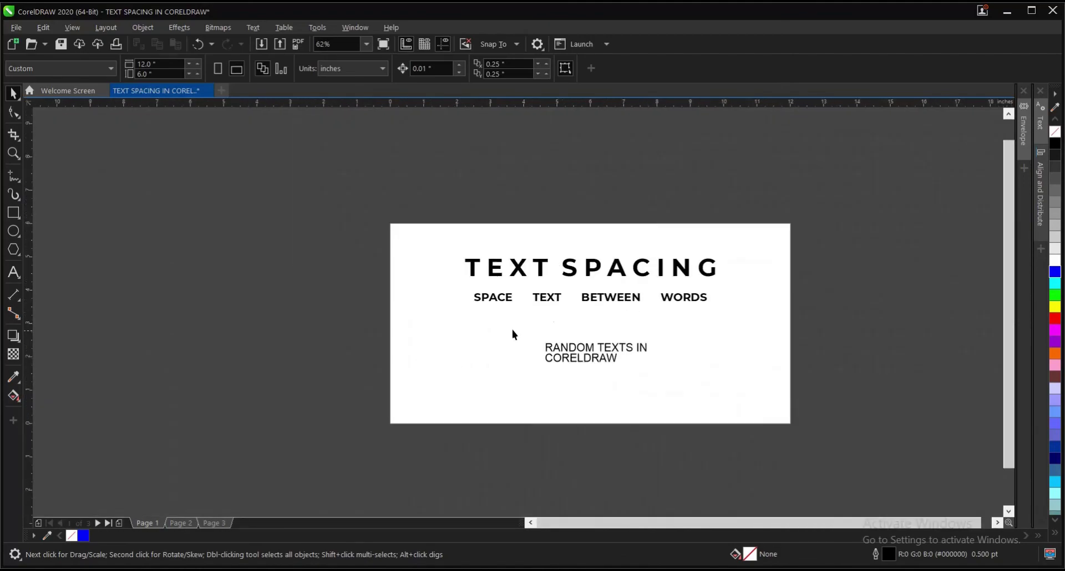
{"action": "scroll", "coordinate": [603, 323], "scroll_direction": "up", "scroll_amount": 1}
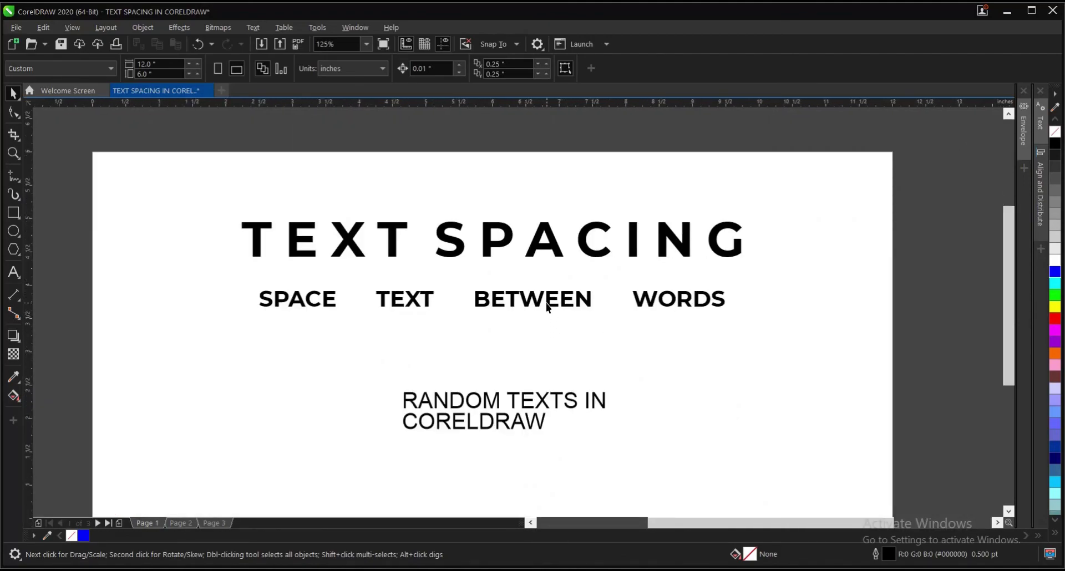